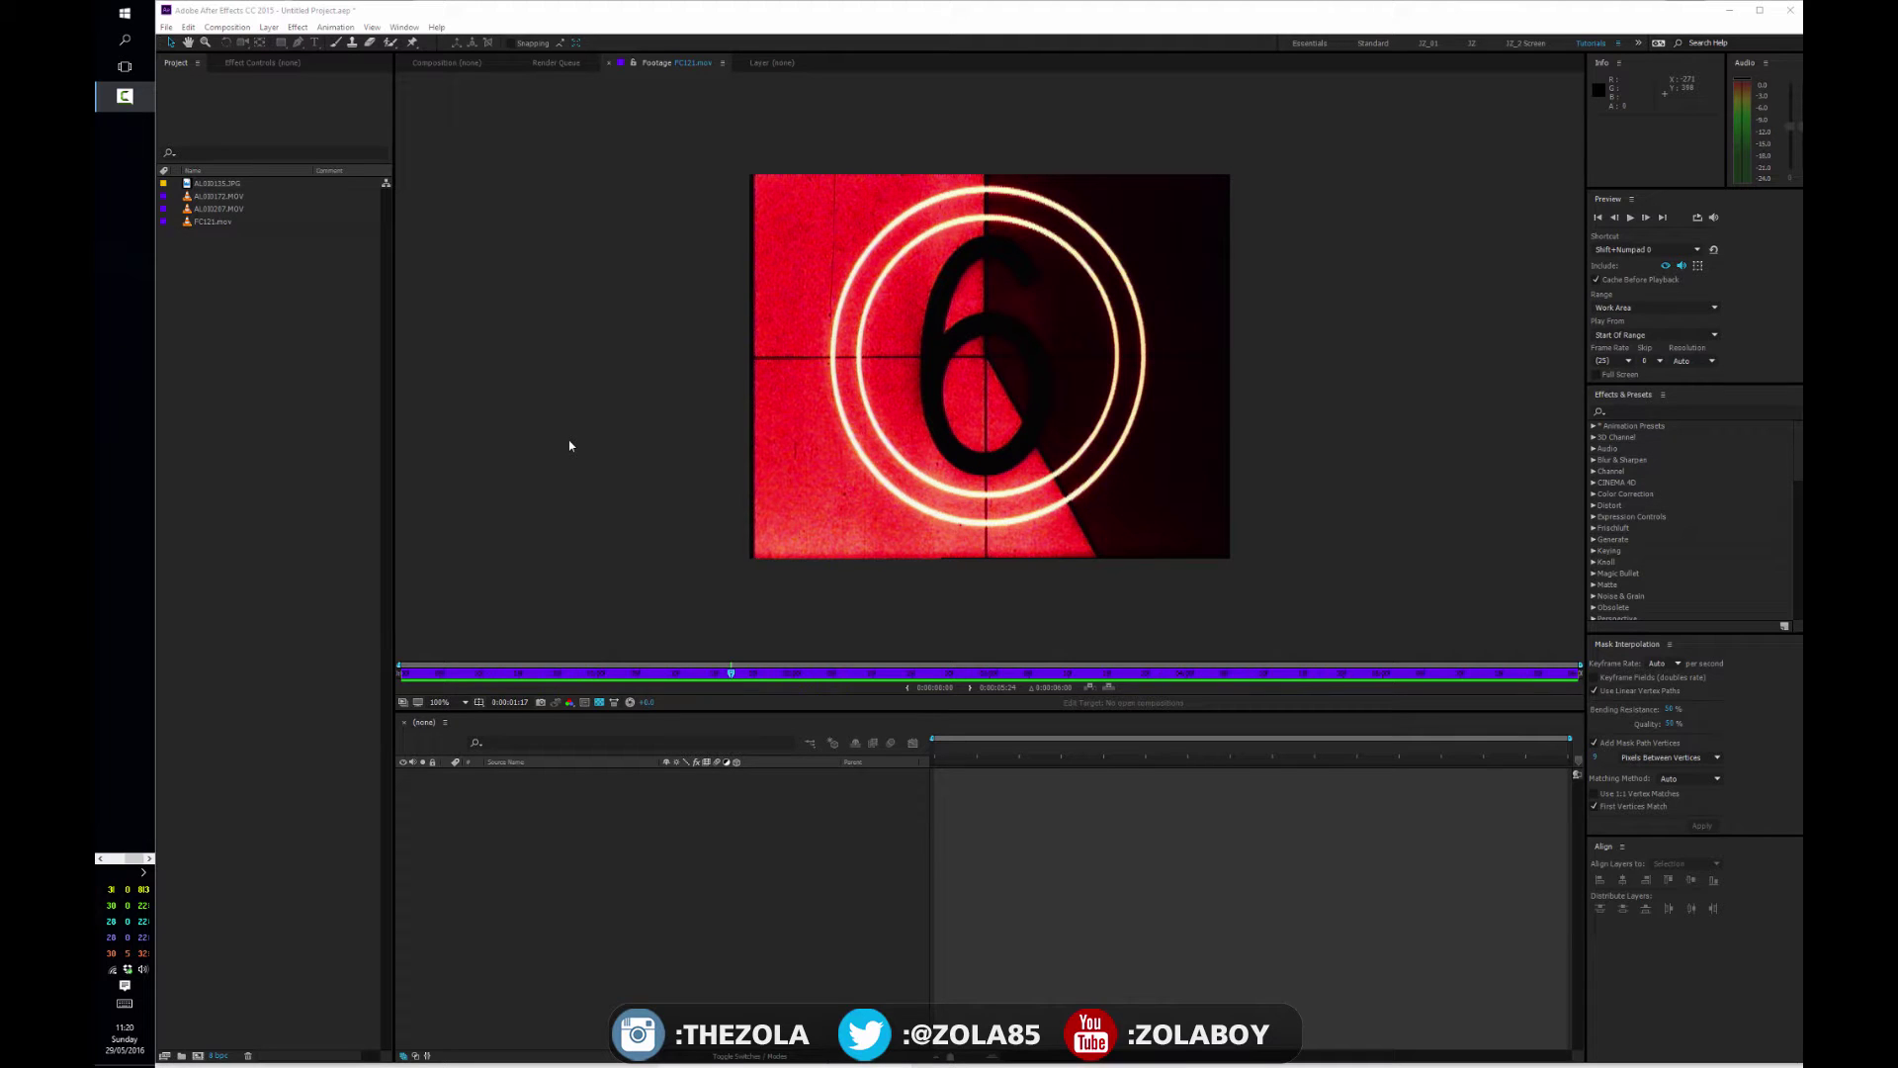
Step: Go through the four footage items in the project one by one, then select them all together and deselect them
left_click(193, 185)
left_click(192, 197)
left_click(192, 210)
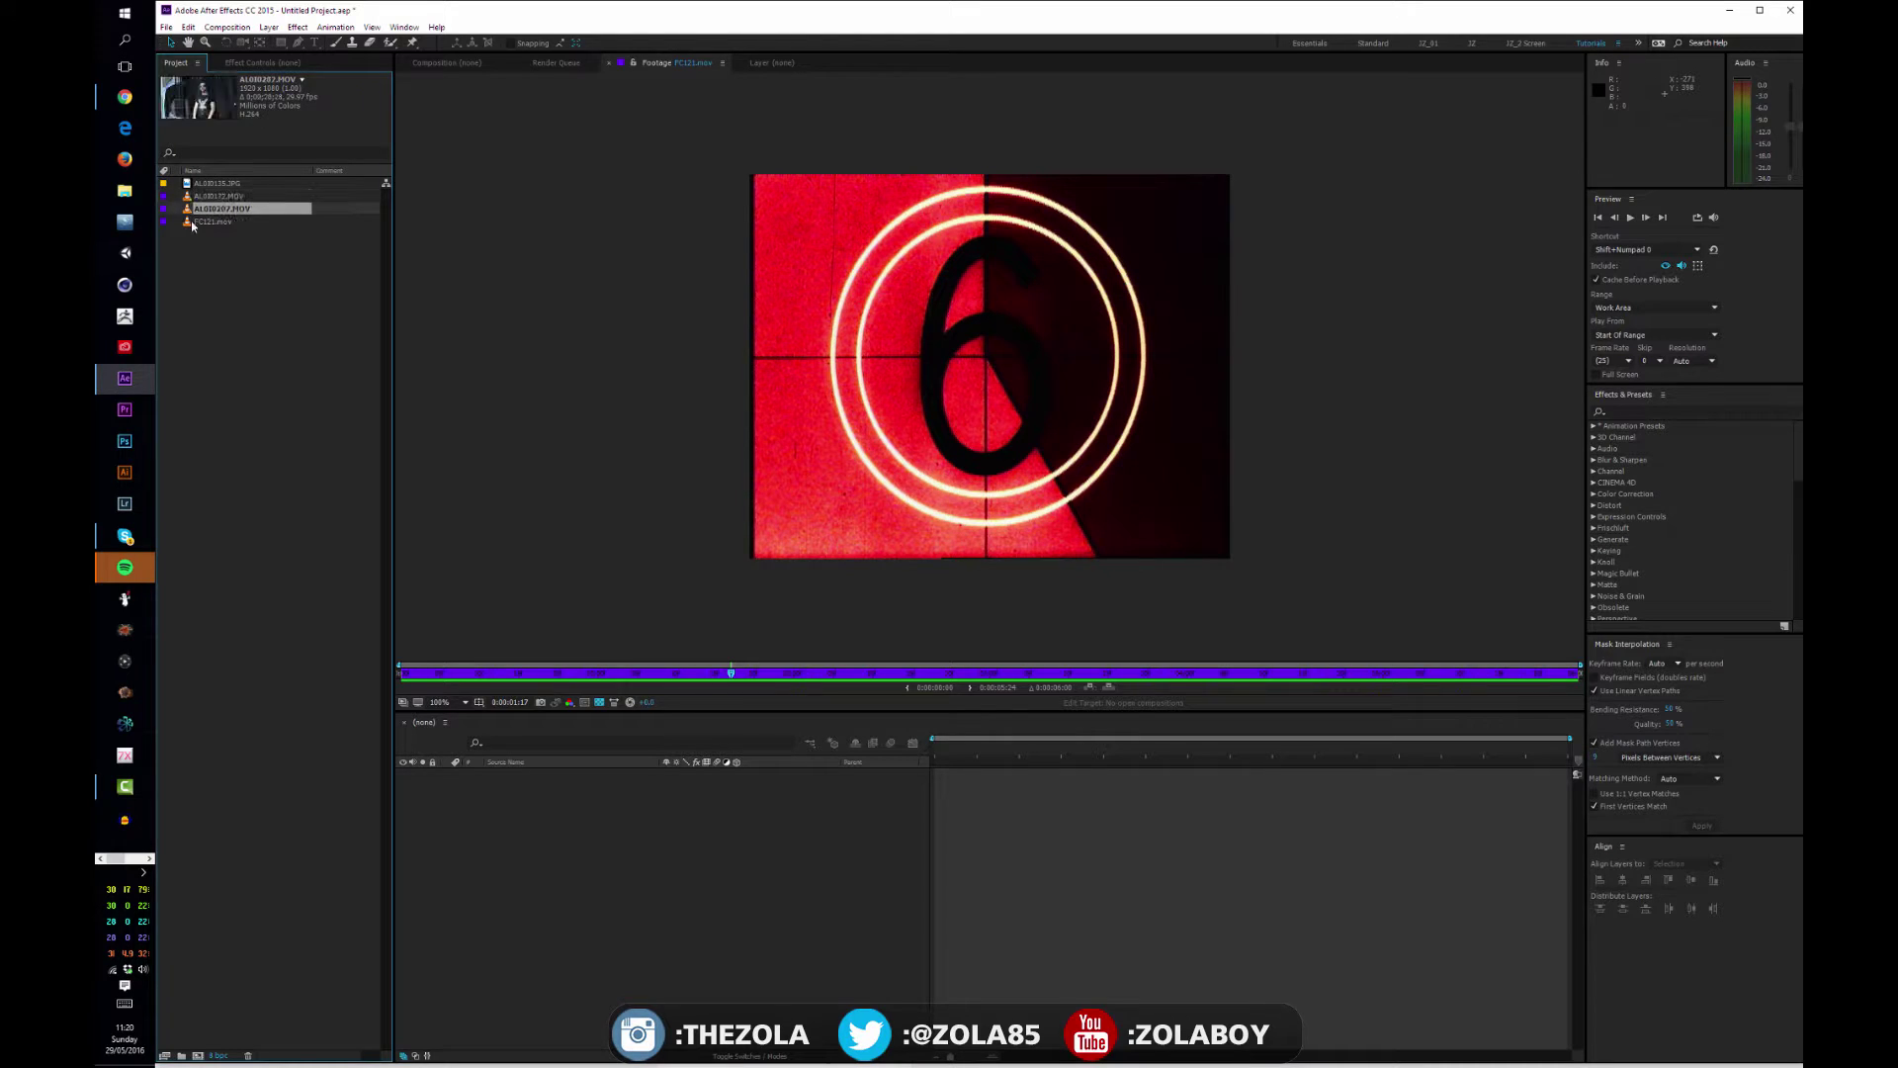
left_click(194, 223)
left_click(228, 268)
left_click_drag(228, 267, 182, 171)
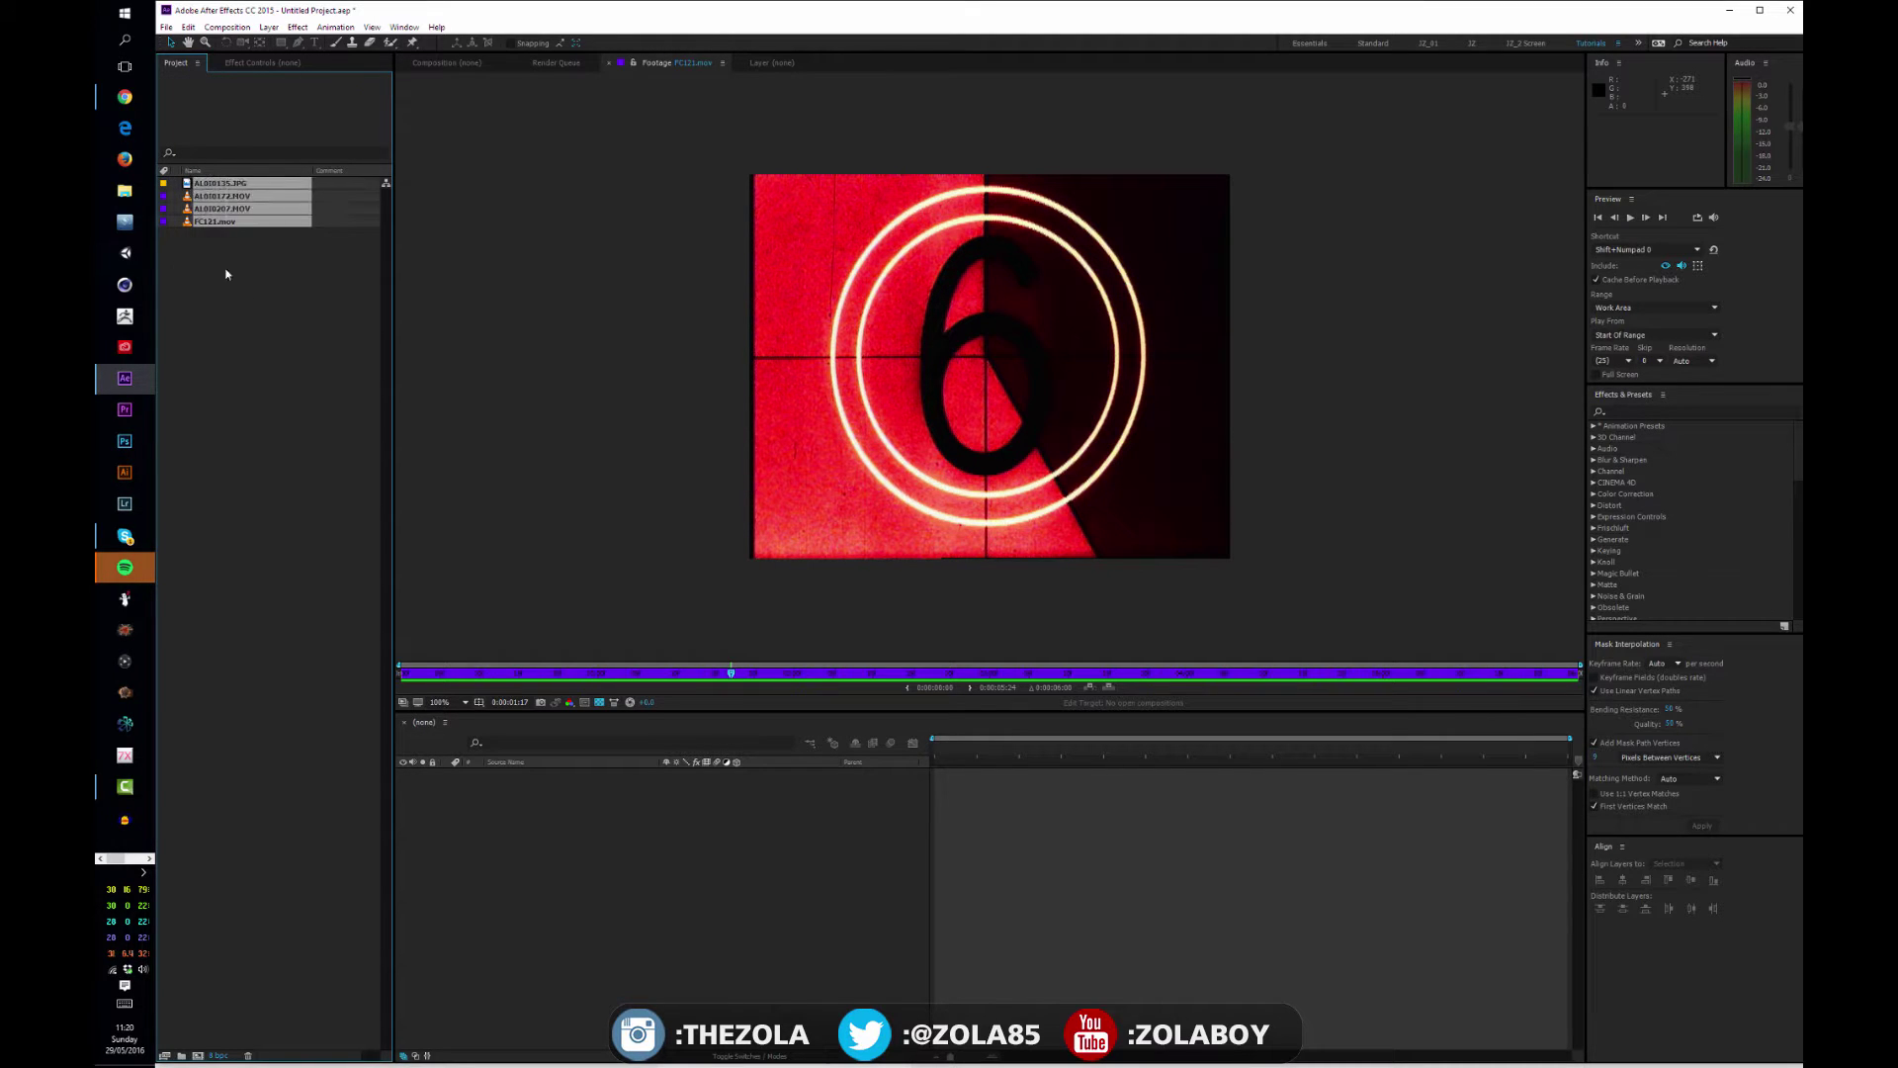
left_click(226, 272)
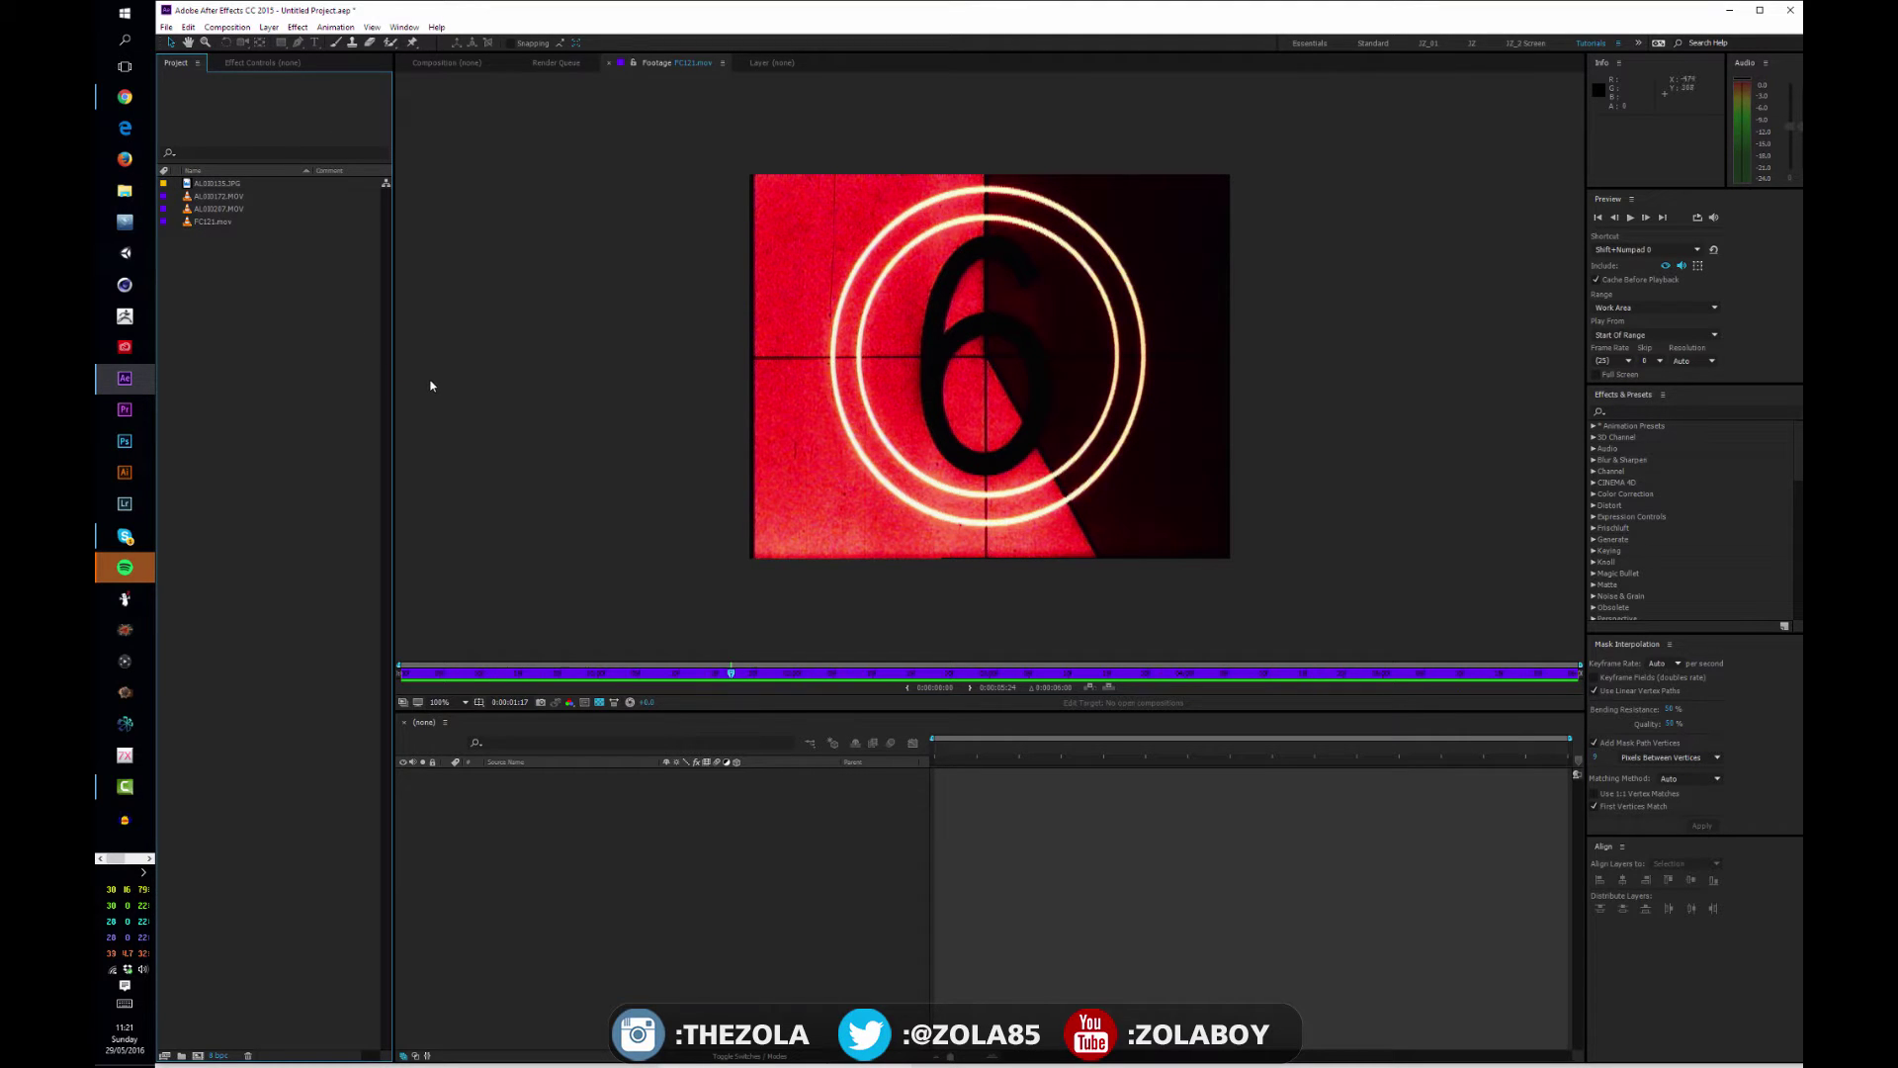
left_click(457, 62)
left_click(660, 63)
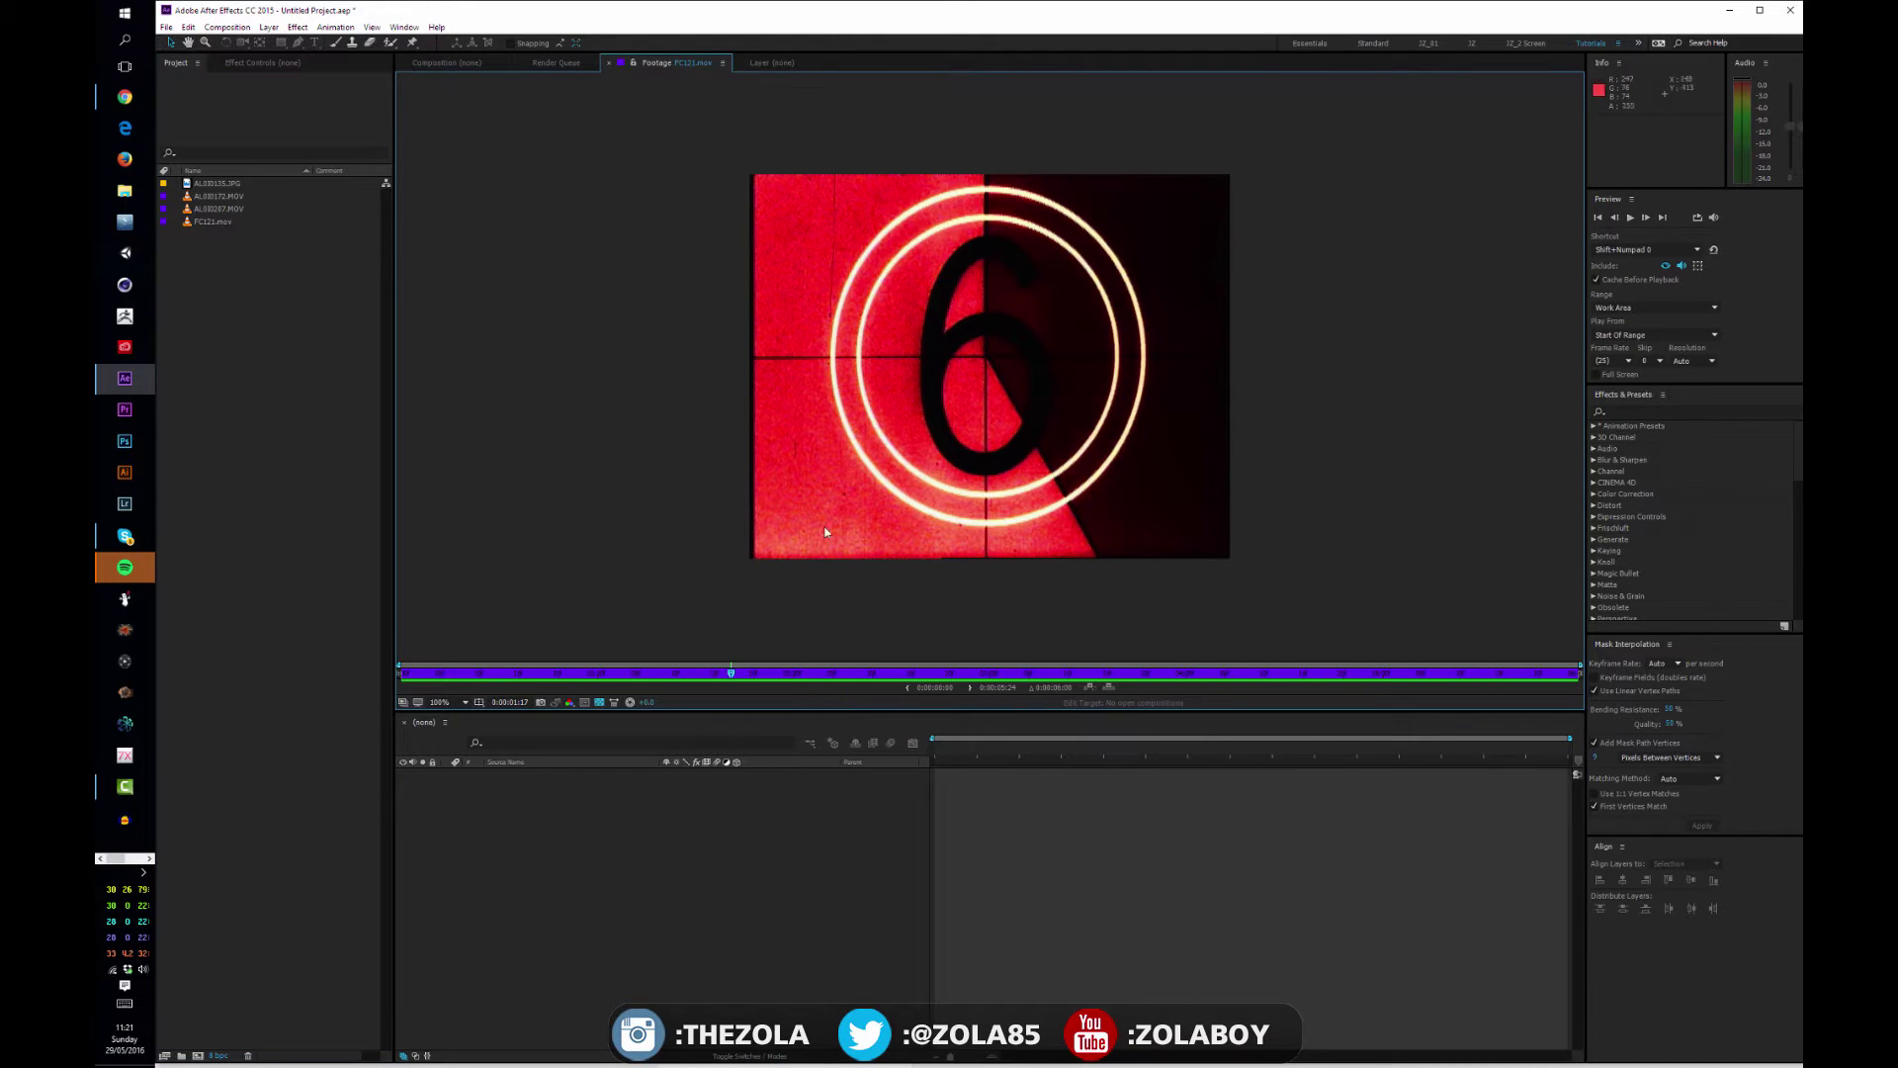
left_click(578, 829)
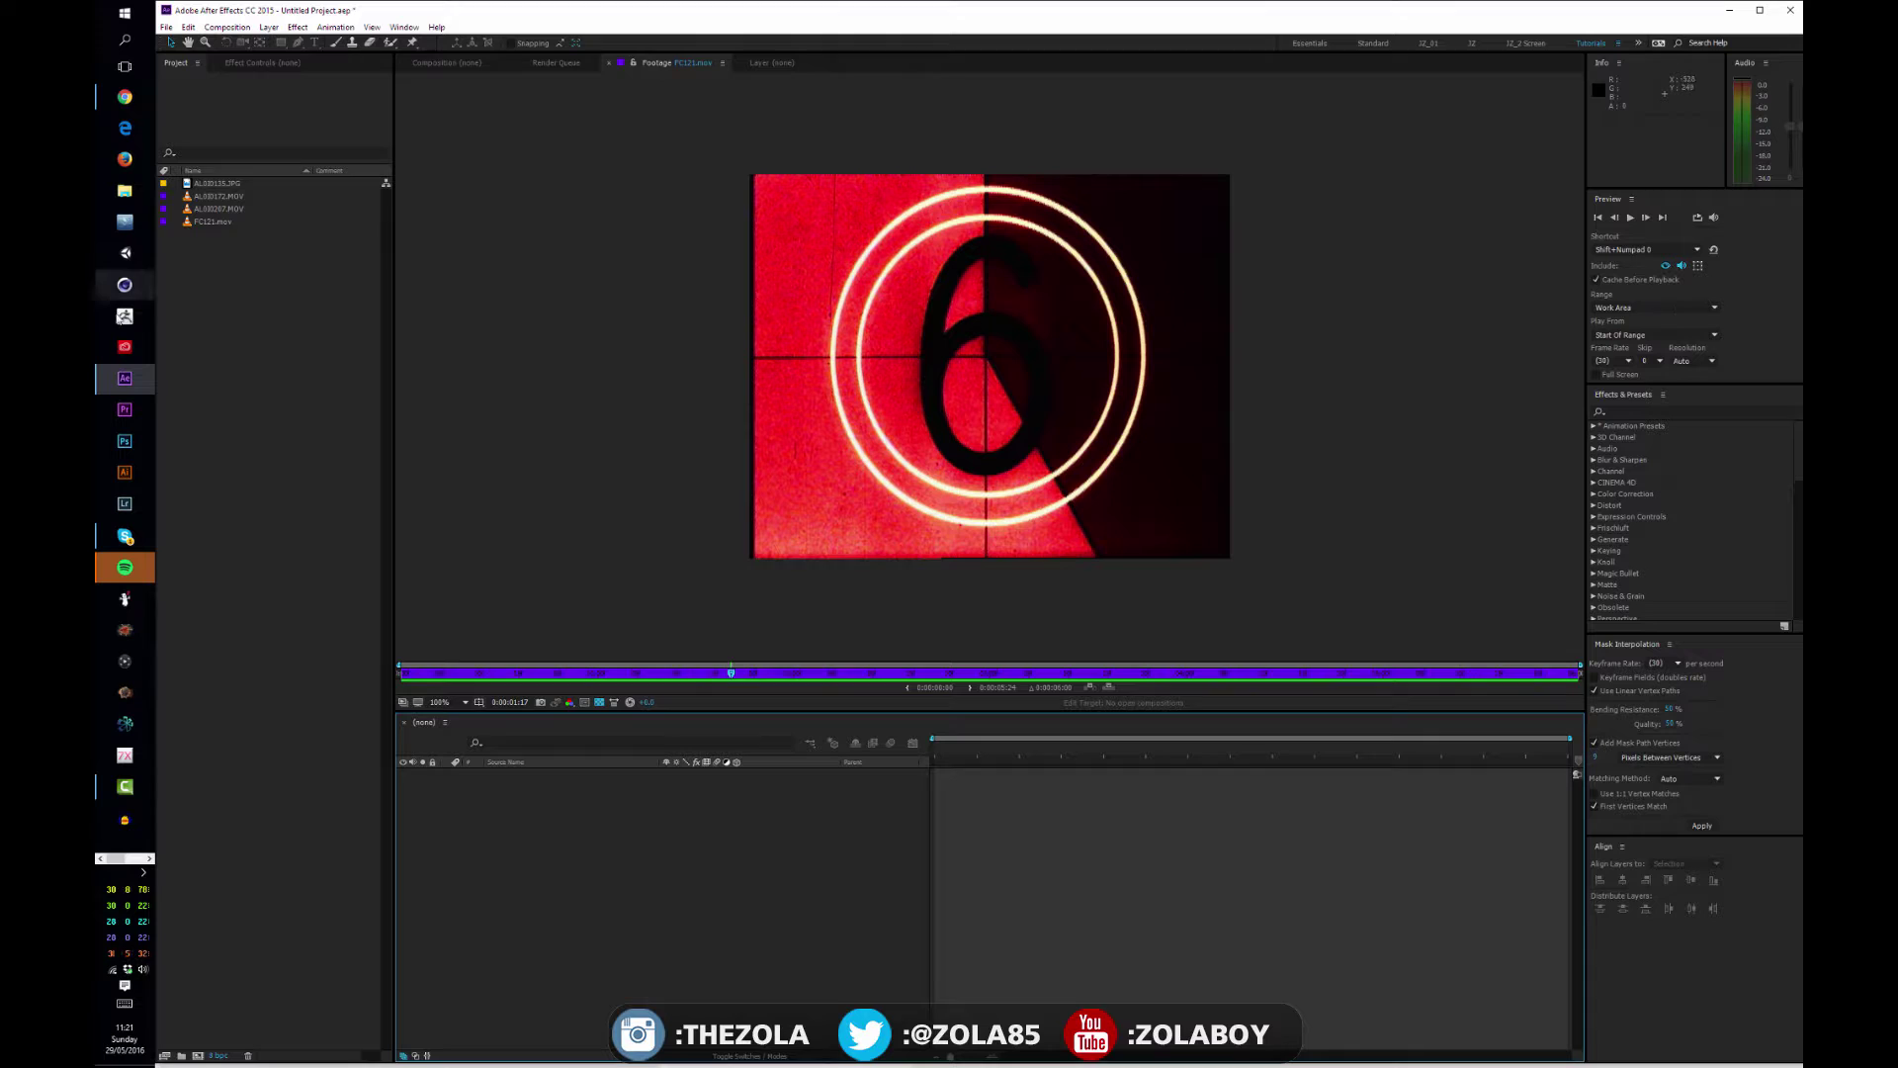
Step: Open the JPG photo in the footage viewer and zoom out to view the whole picture
left_click(252, 305)
left_click(190, 185)
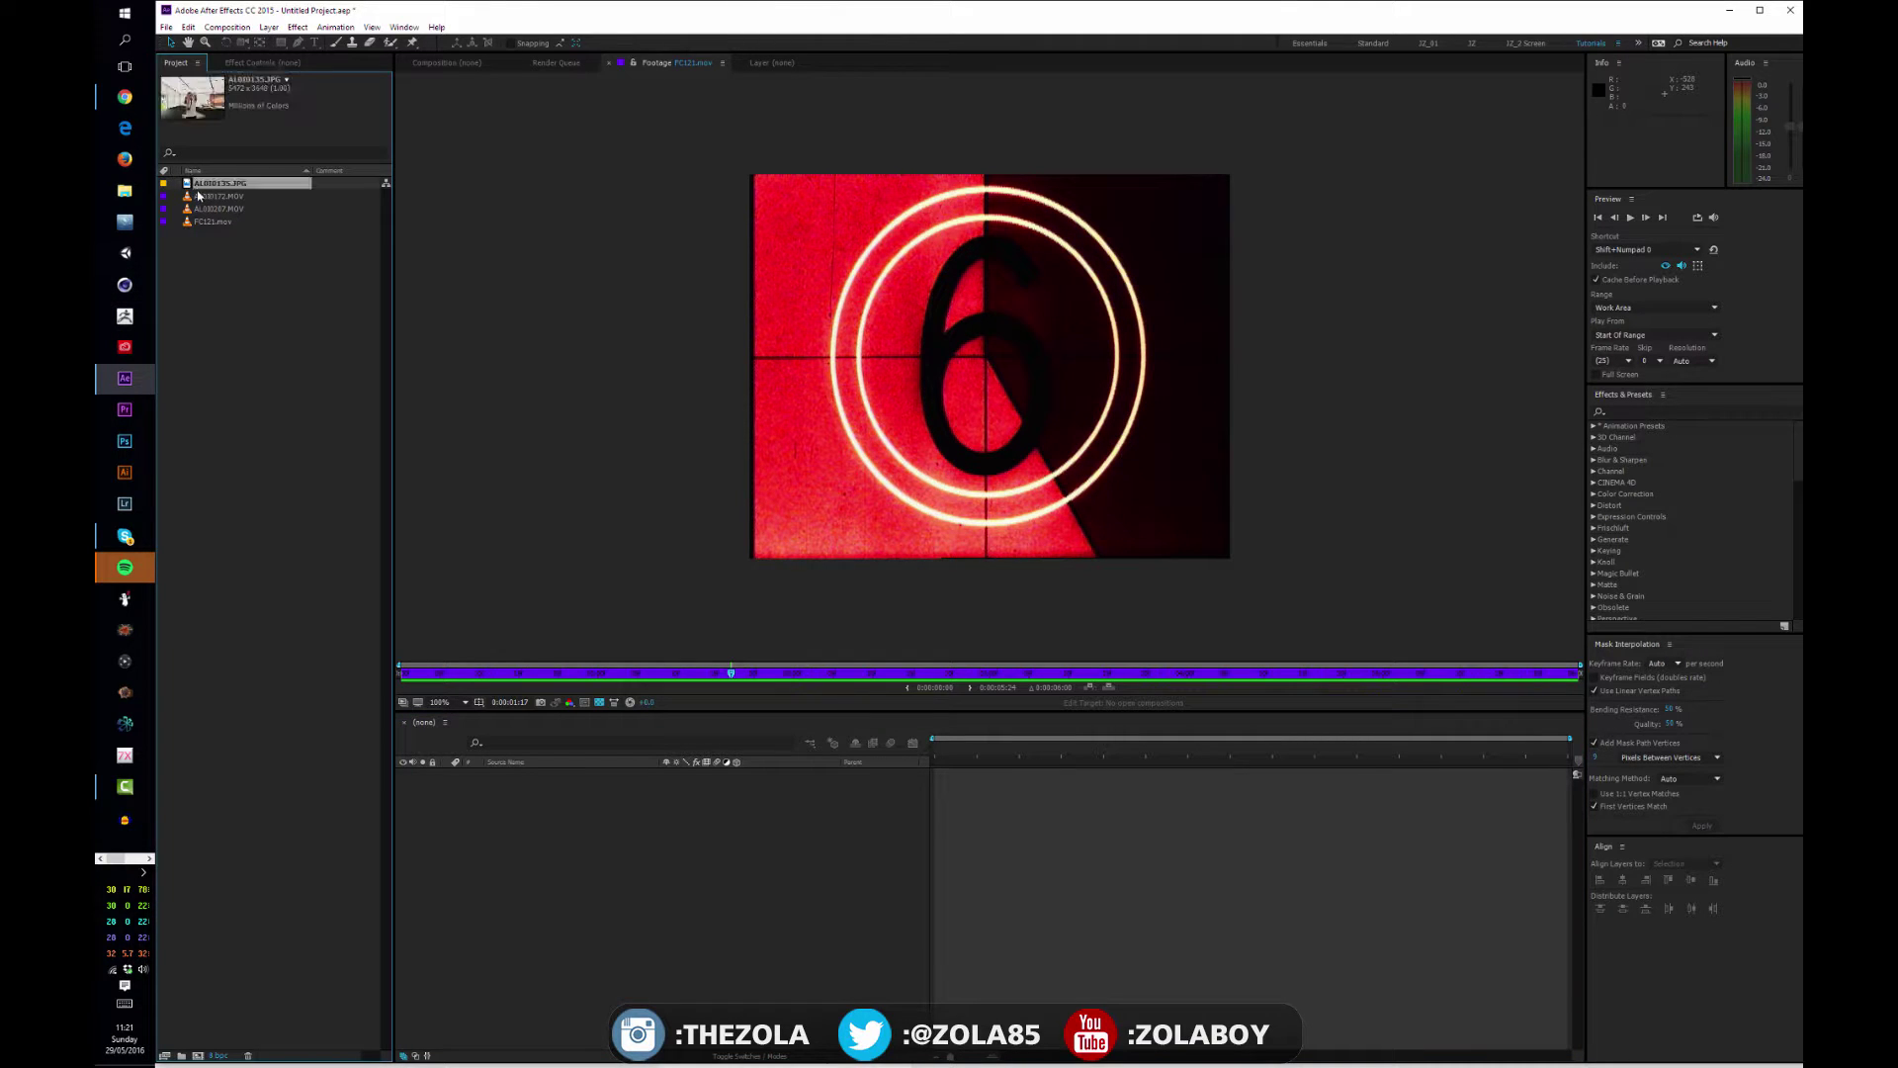
double_click(188, 185)
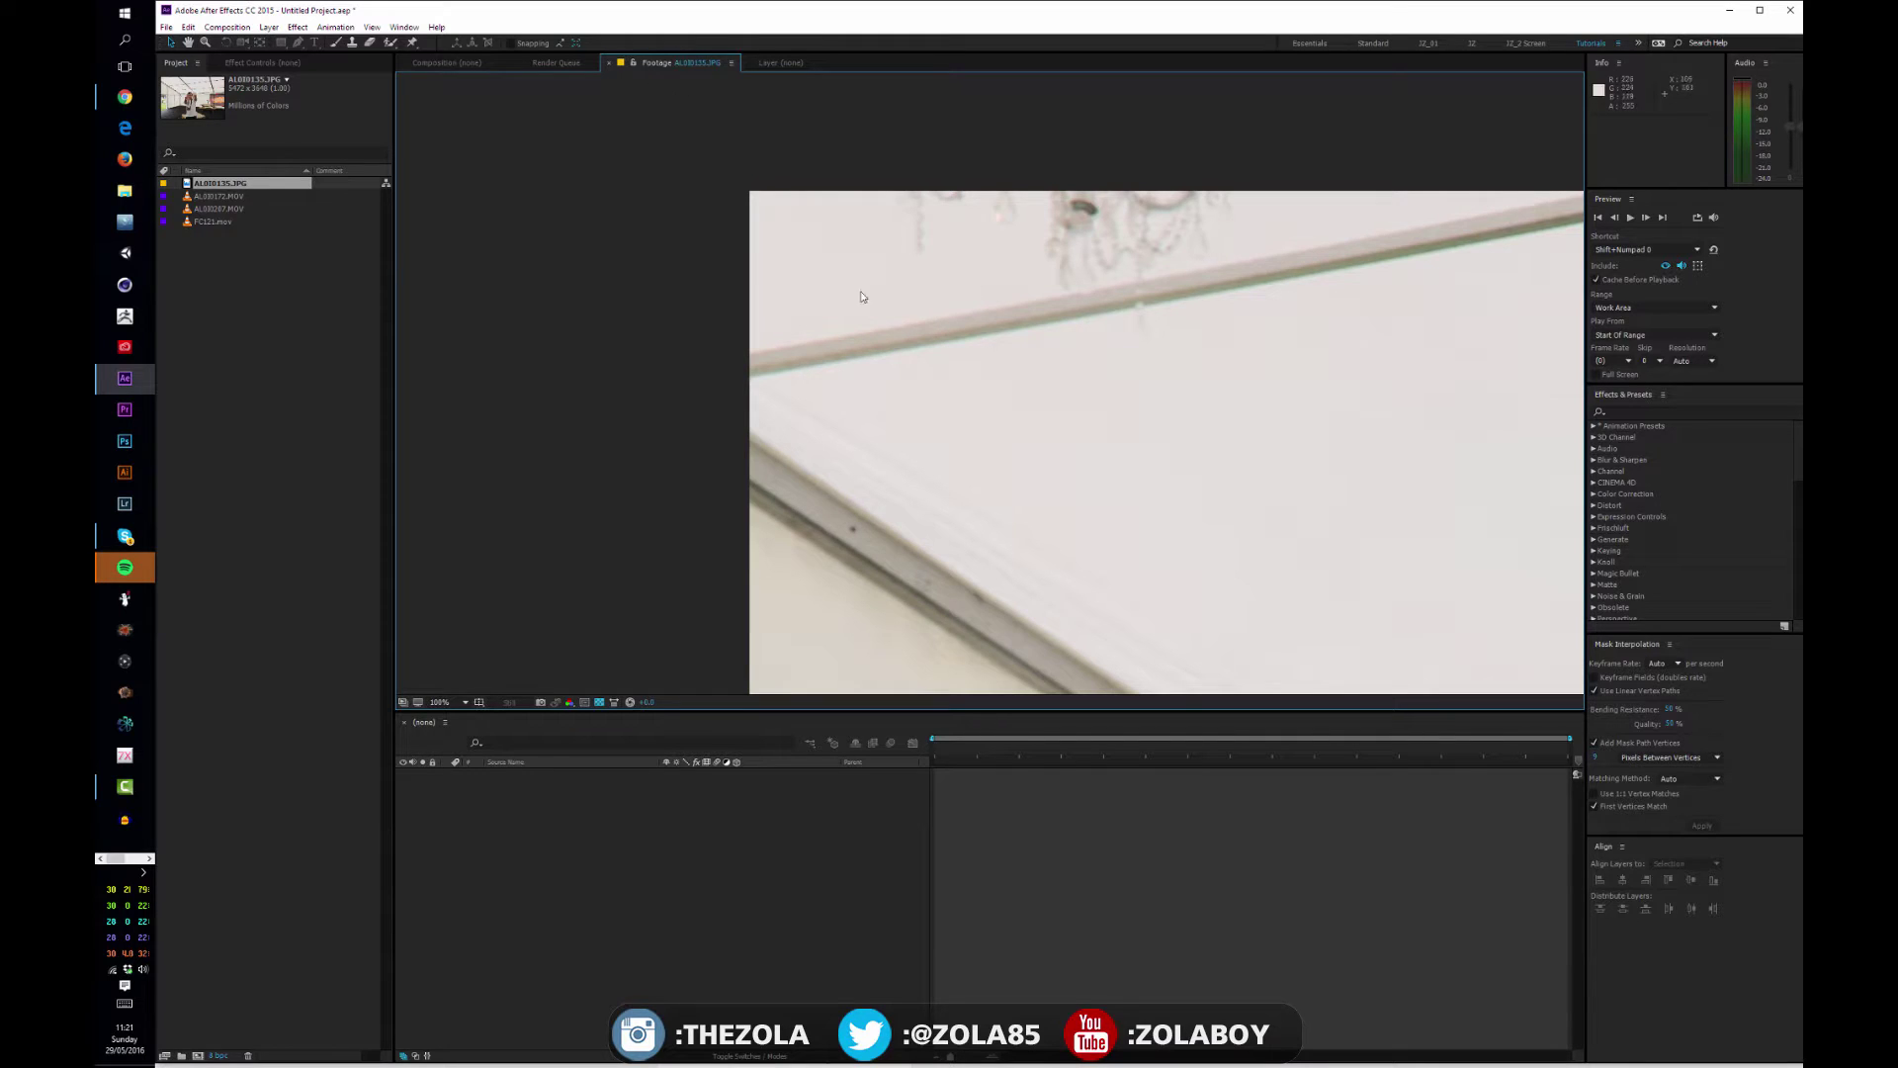
left_click_drag(1019, 389, 775, 269)
left_click_drag(1063, 355, 677, 43)
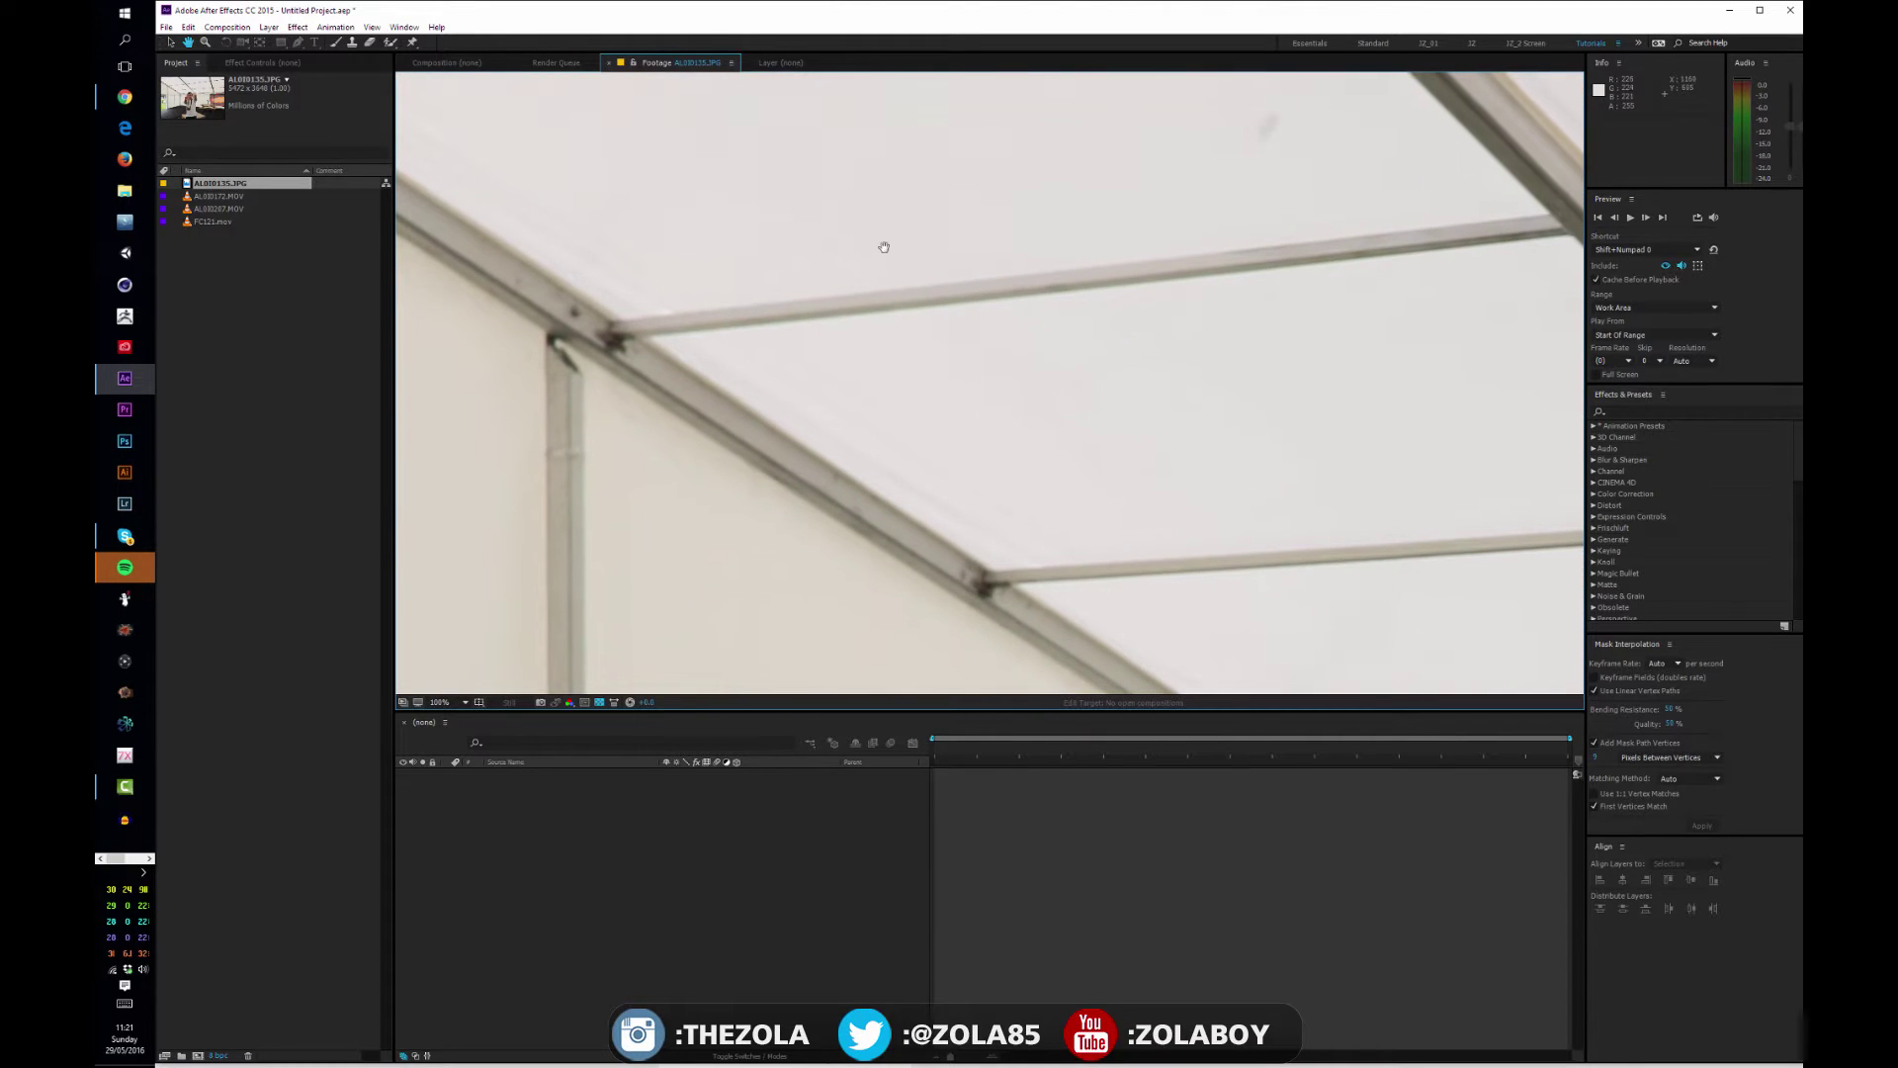
left_click(466, 703)
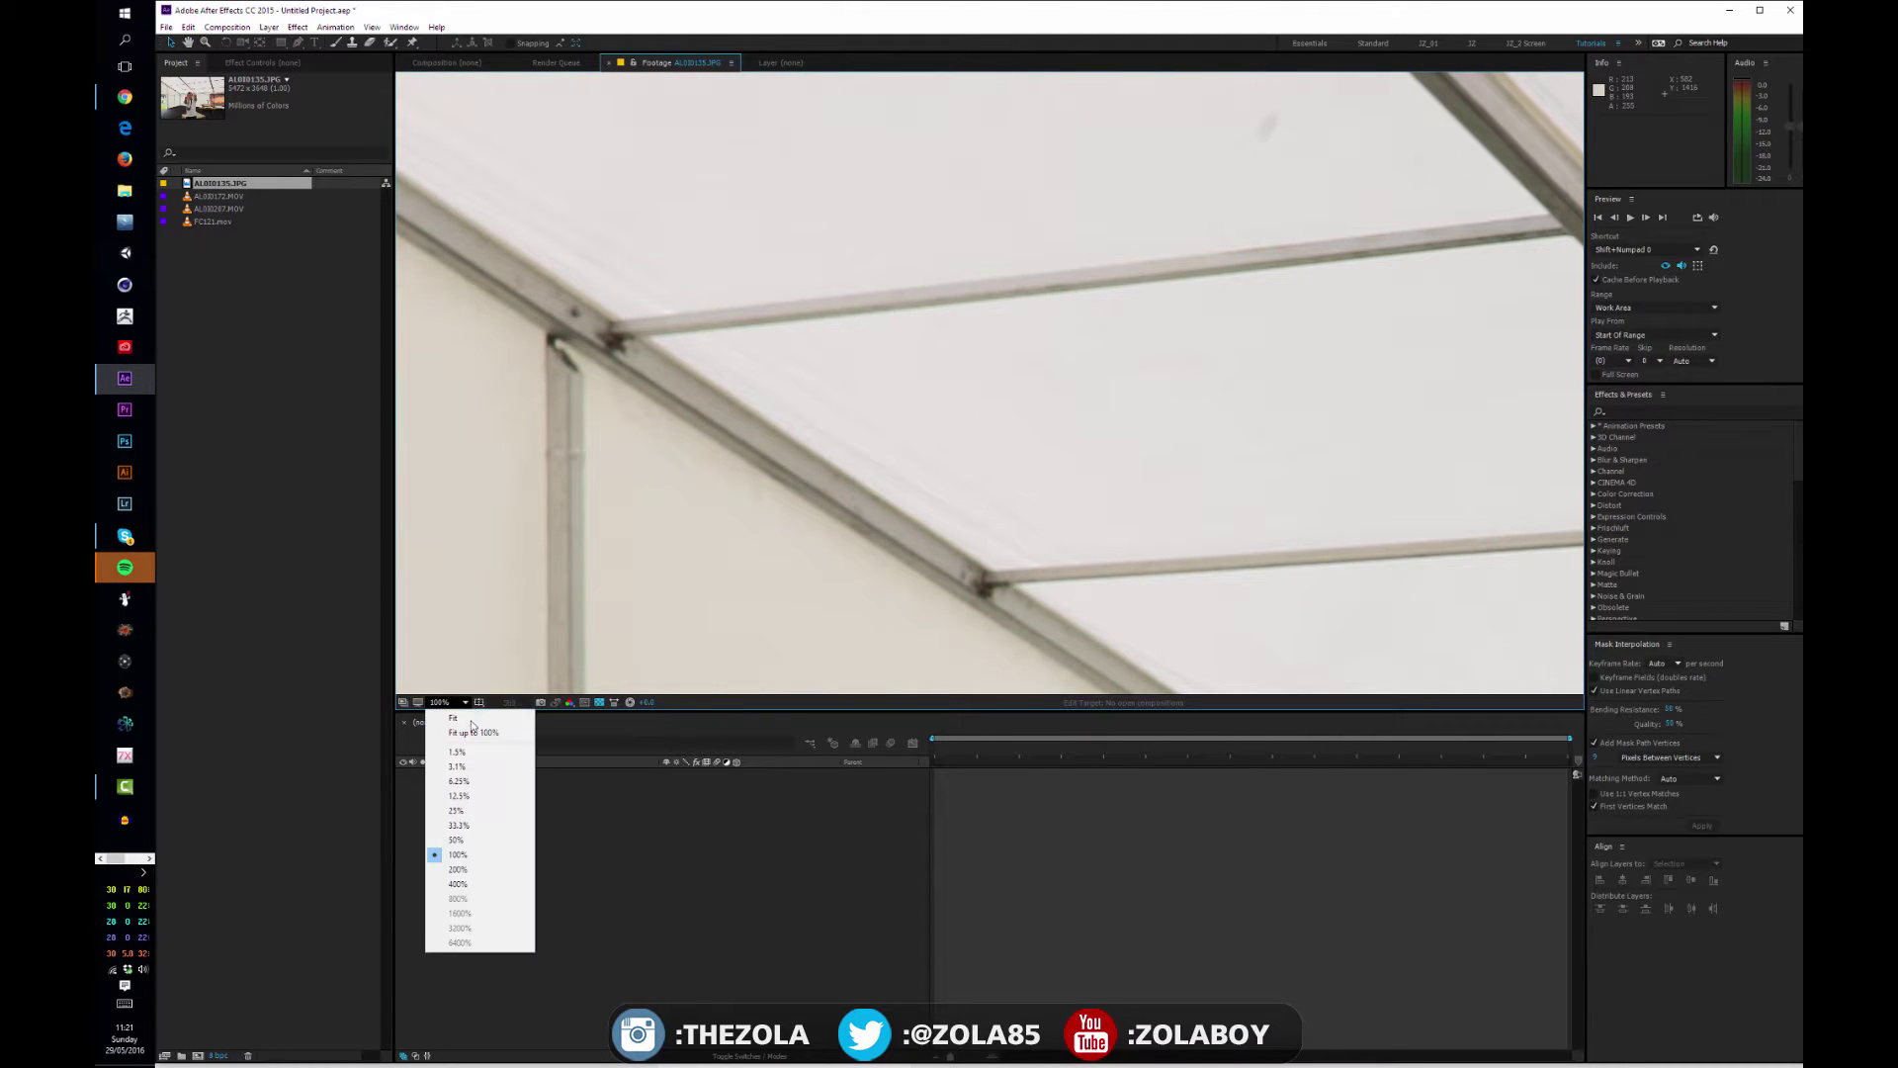
left_click(450, 803)
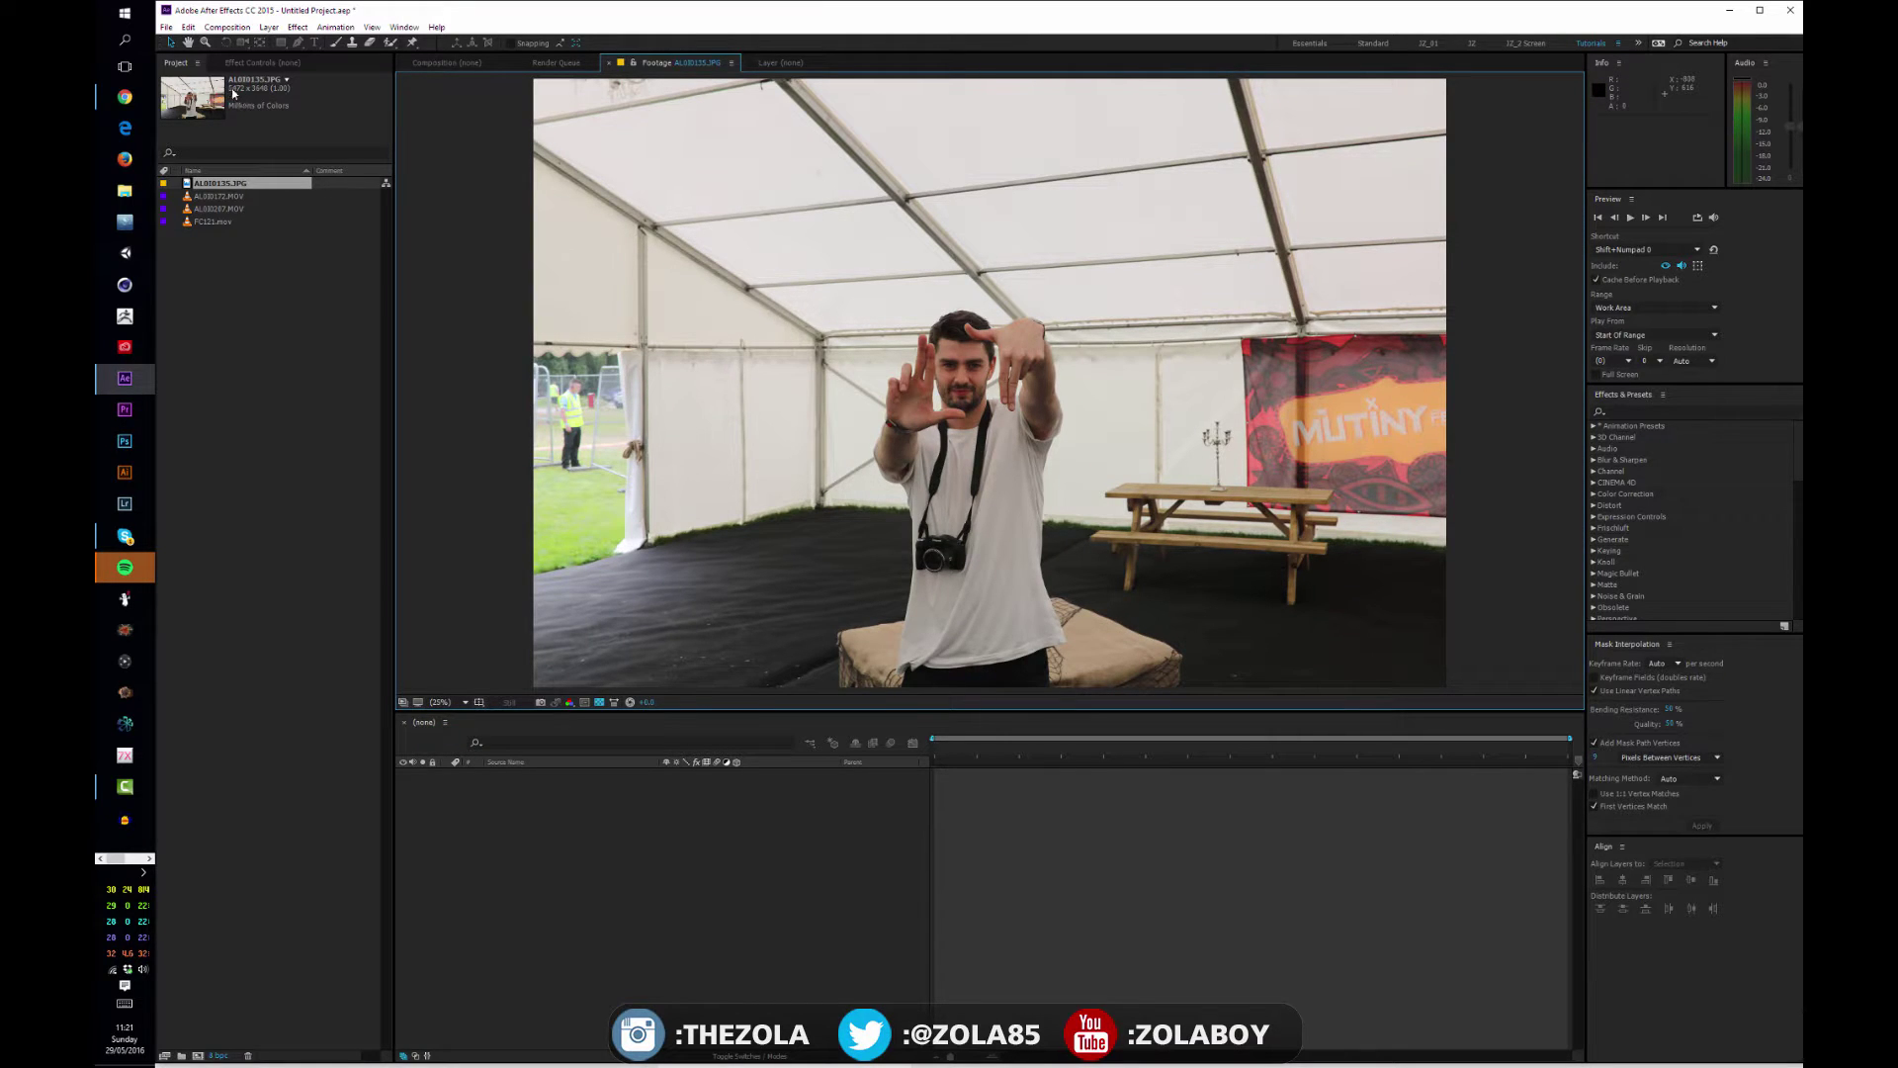
key("slash")
key("comma")
key("comma")
Step: Open the first MOV clip in the footage viewer at 50% zoom
double_click(188, 197)
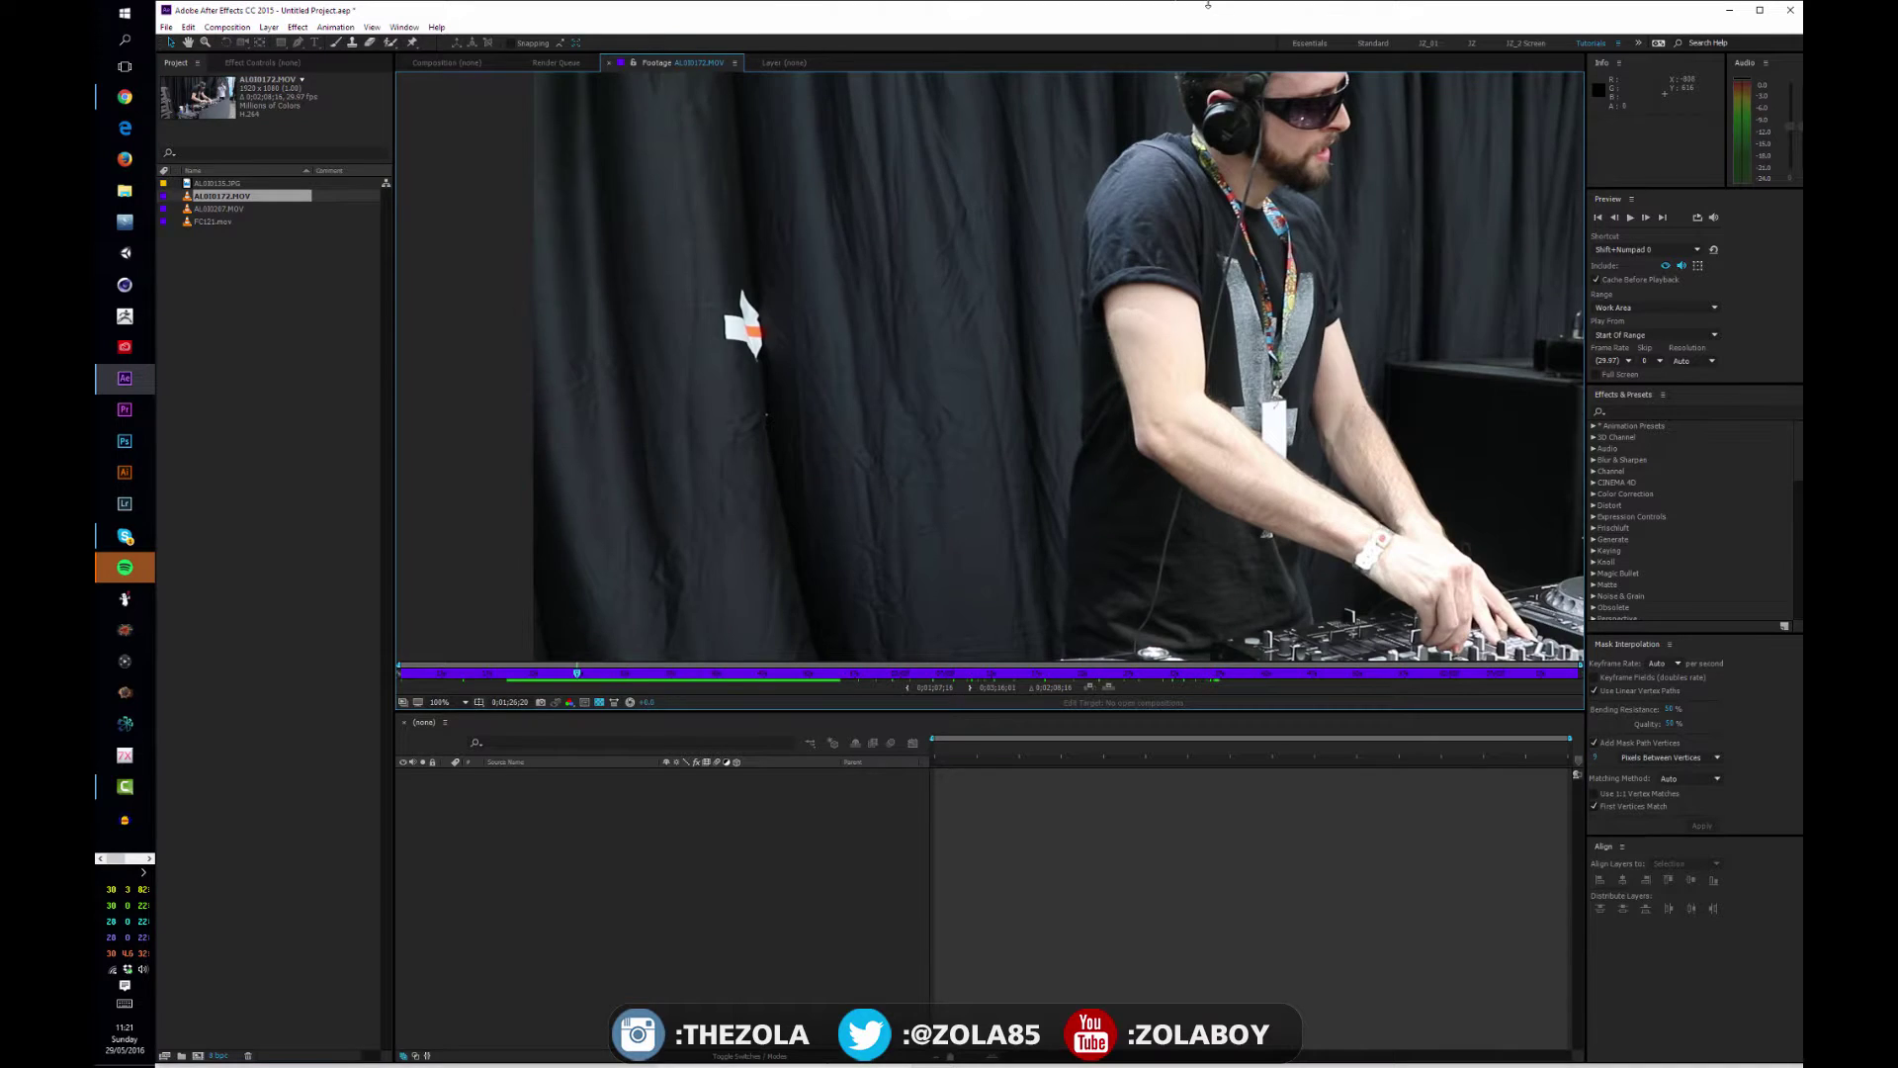
key("comma")
key("period")
key("comma")
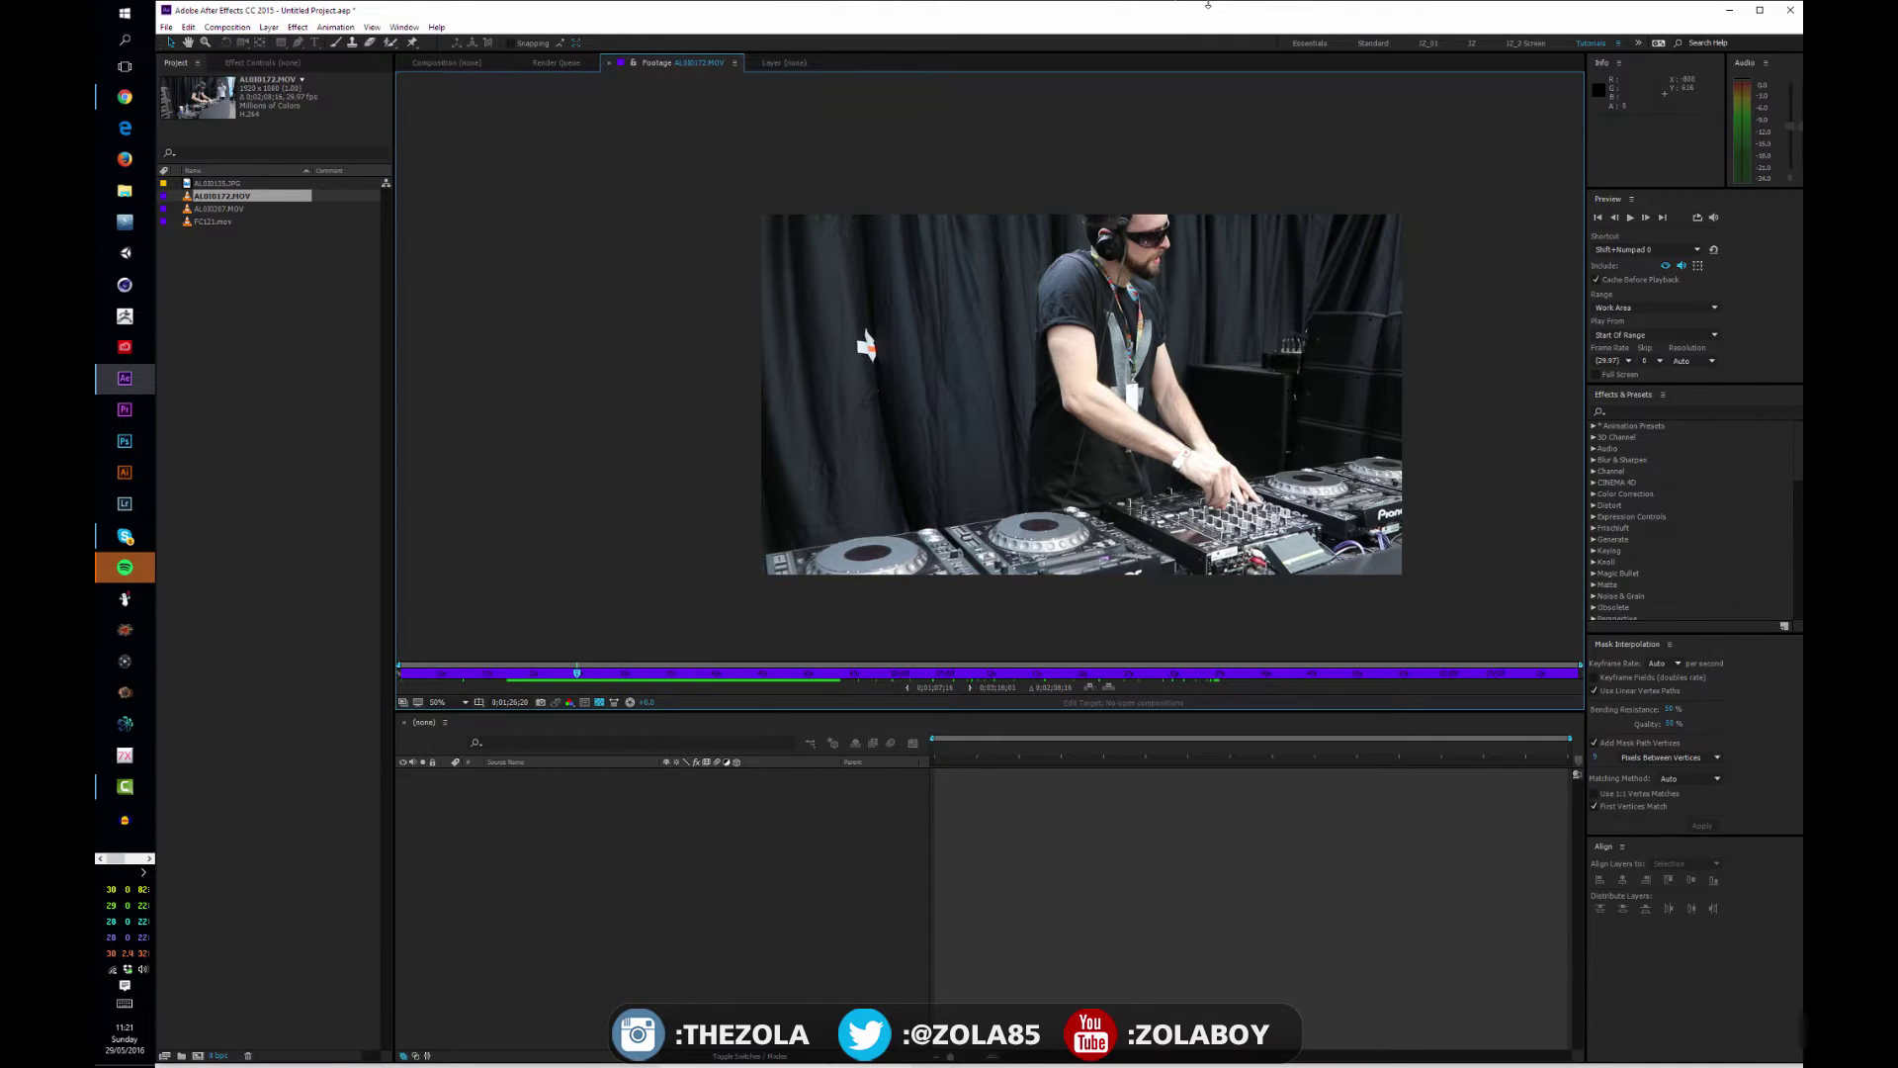
Step: Scrub and play through the opened DJ clip, and return its view to 100% zoom
left_click(223, 209)
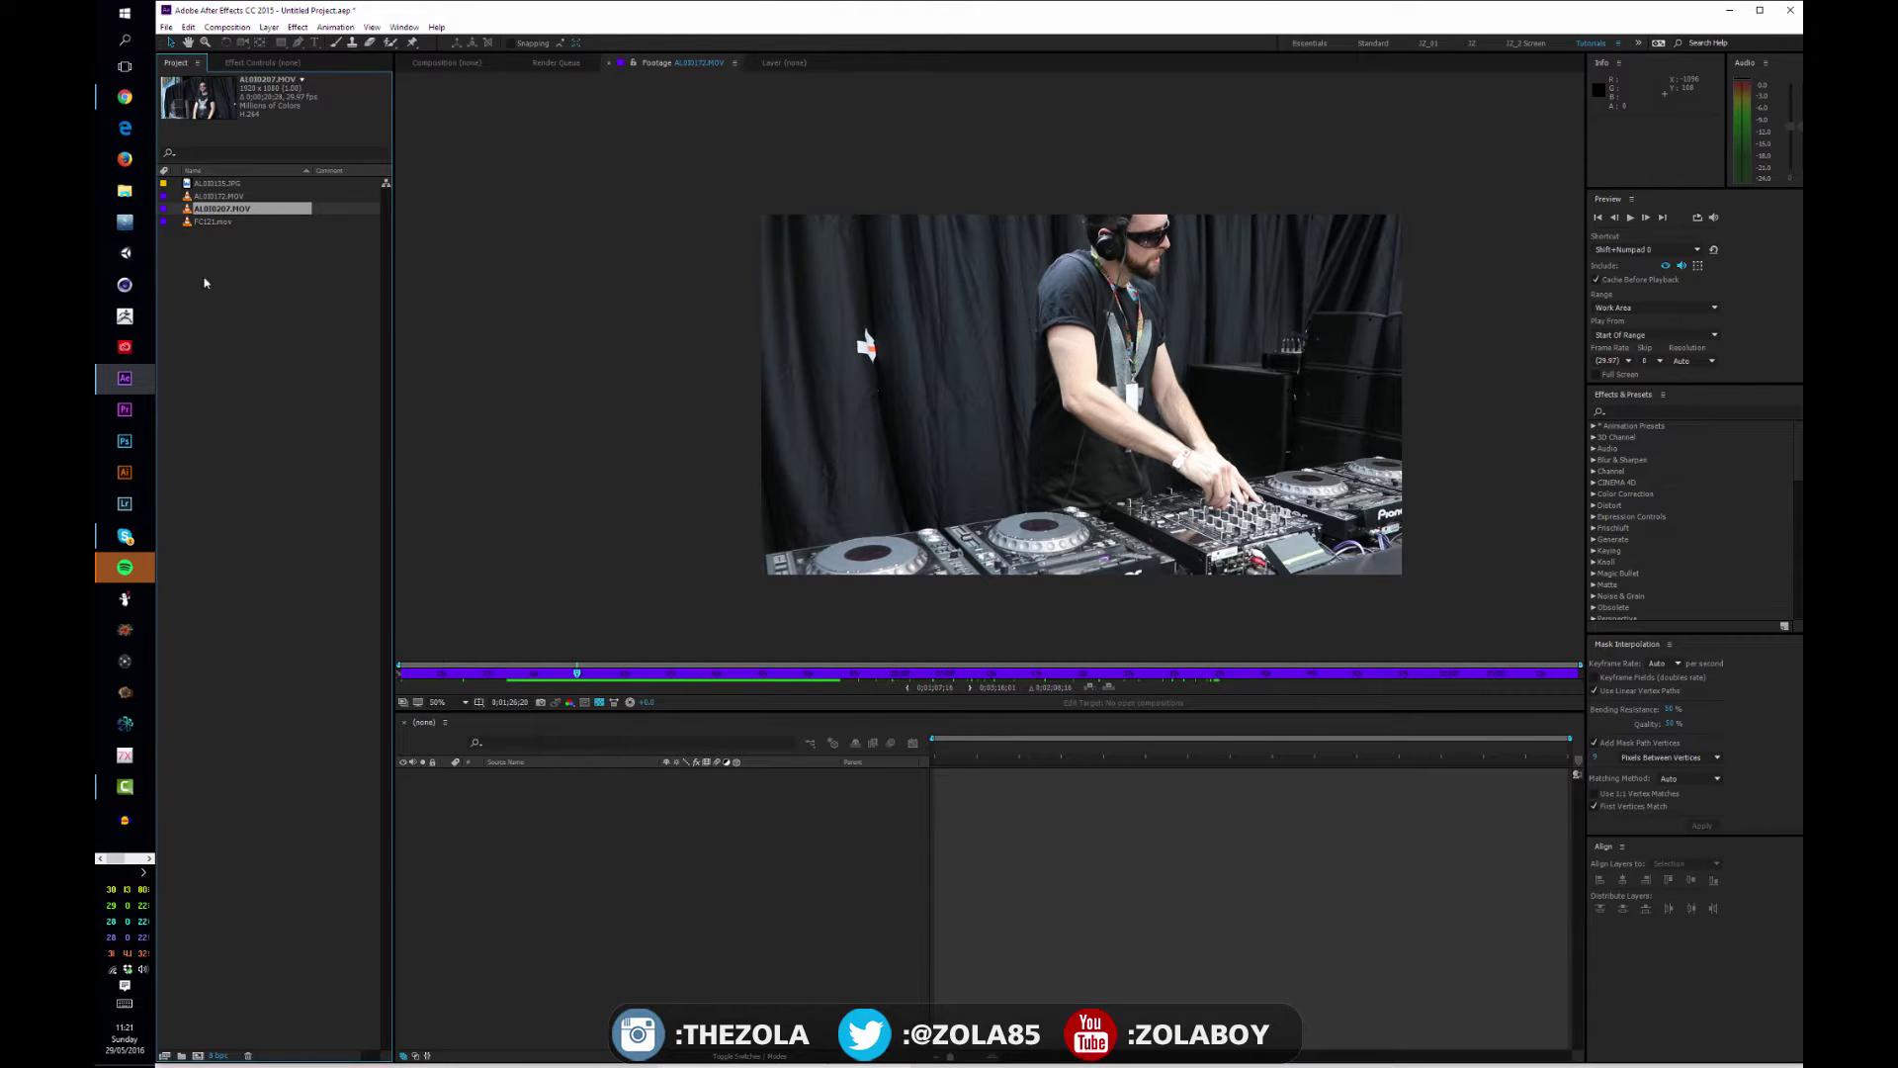
left_click(205, 283)
left_click(576, 672)
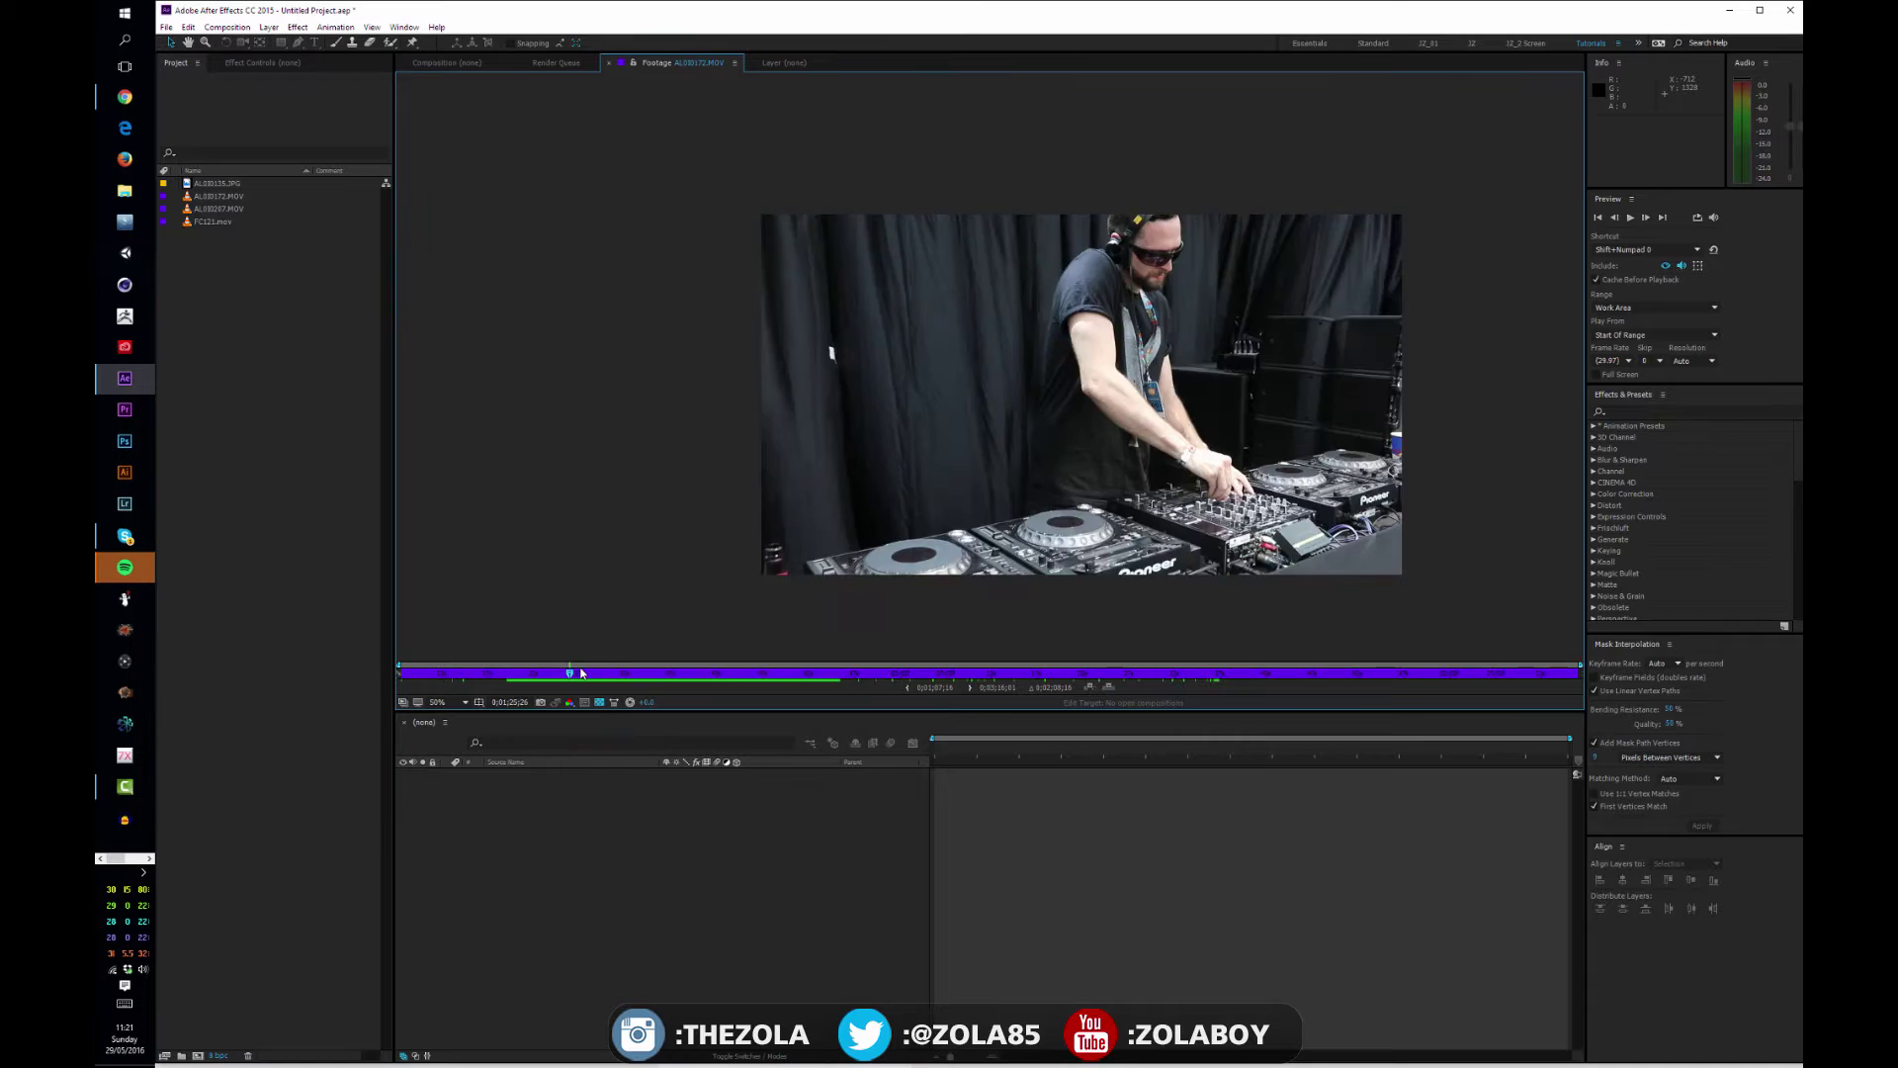
left_click_drag(580, 672, 672, 669)
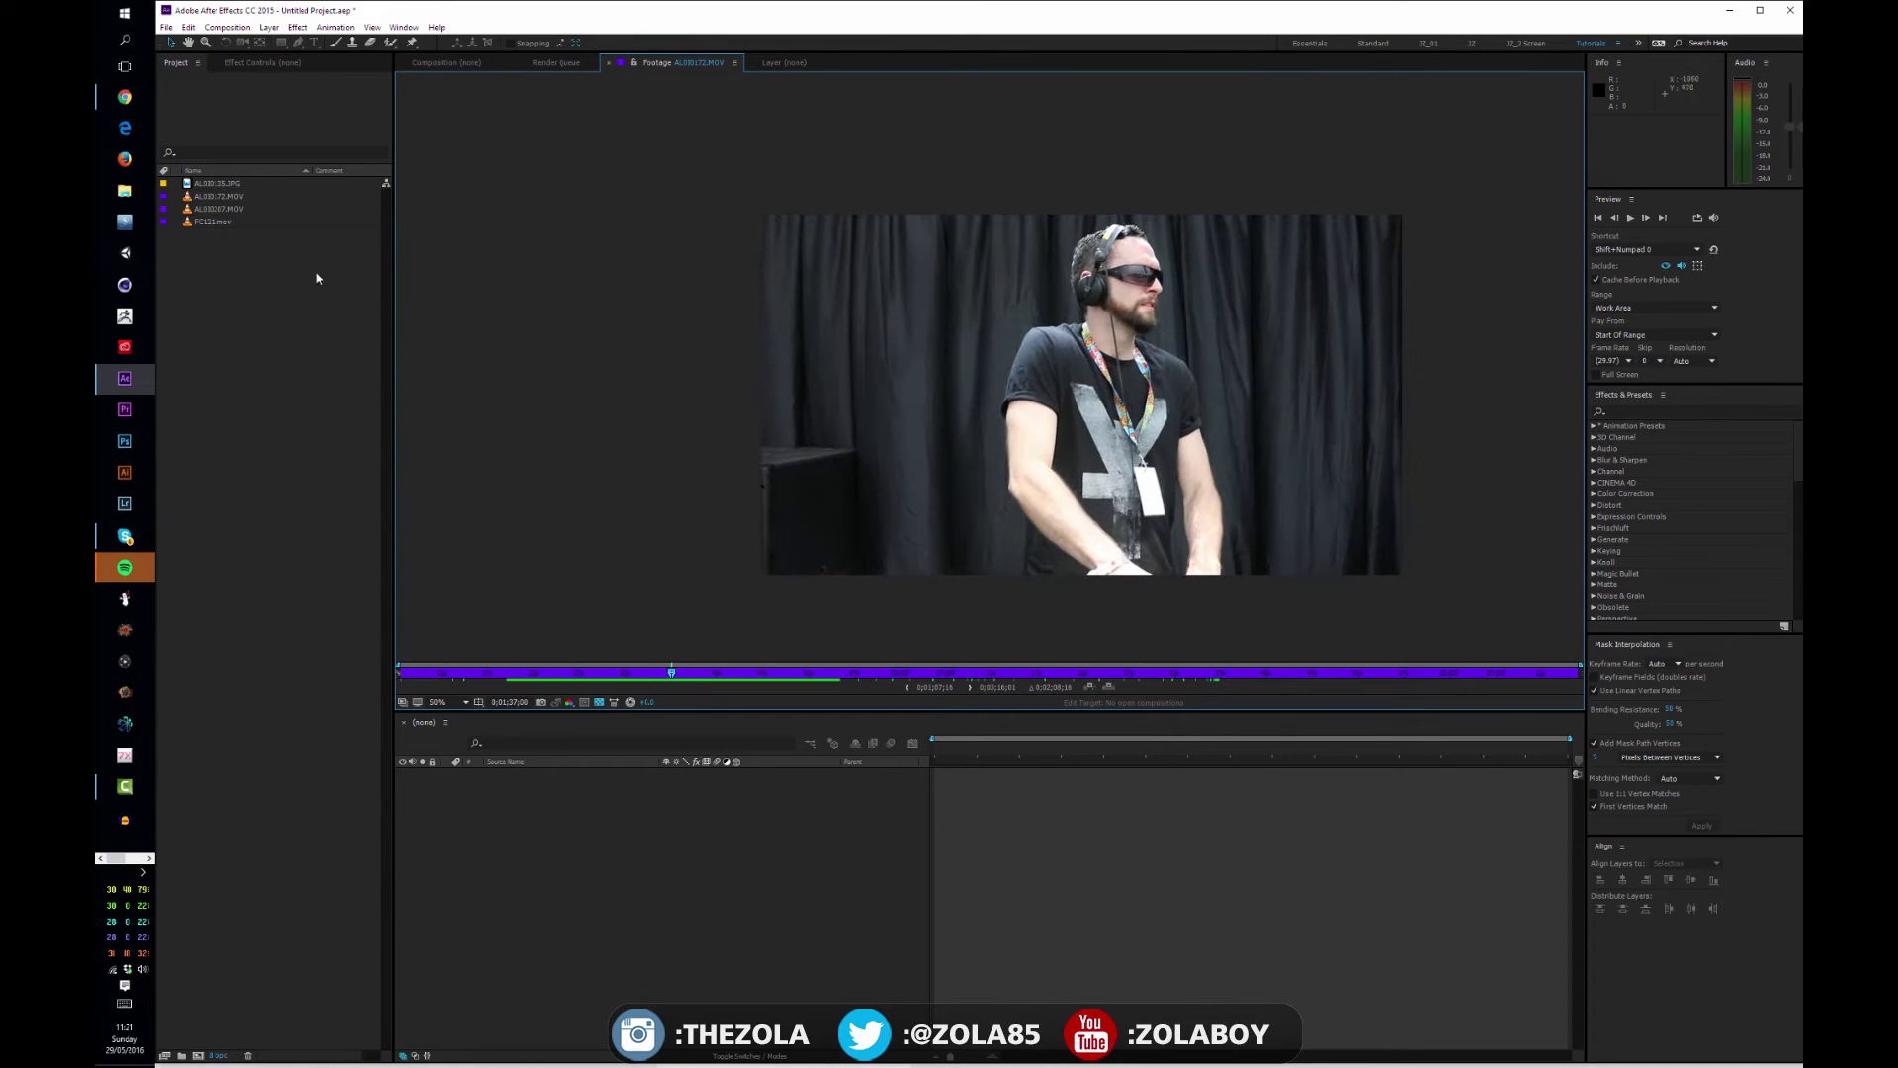
key("space")
key("slash")
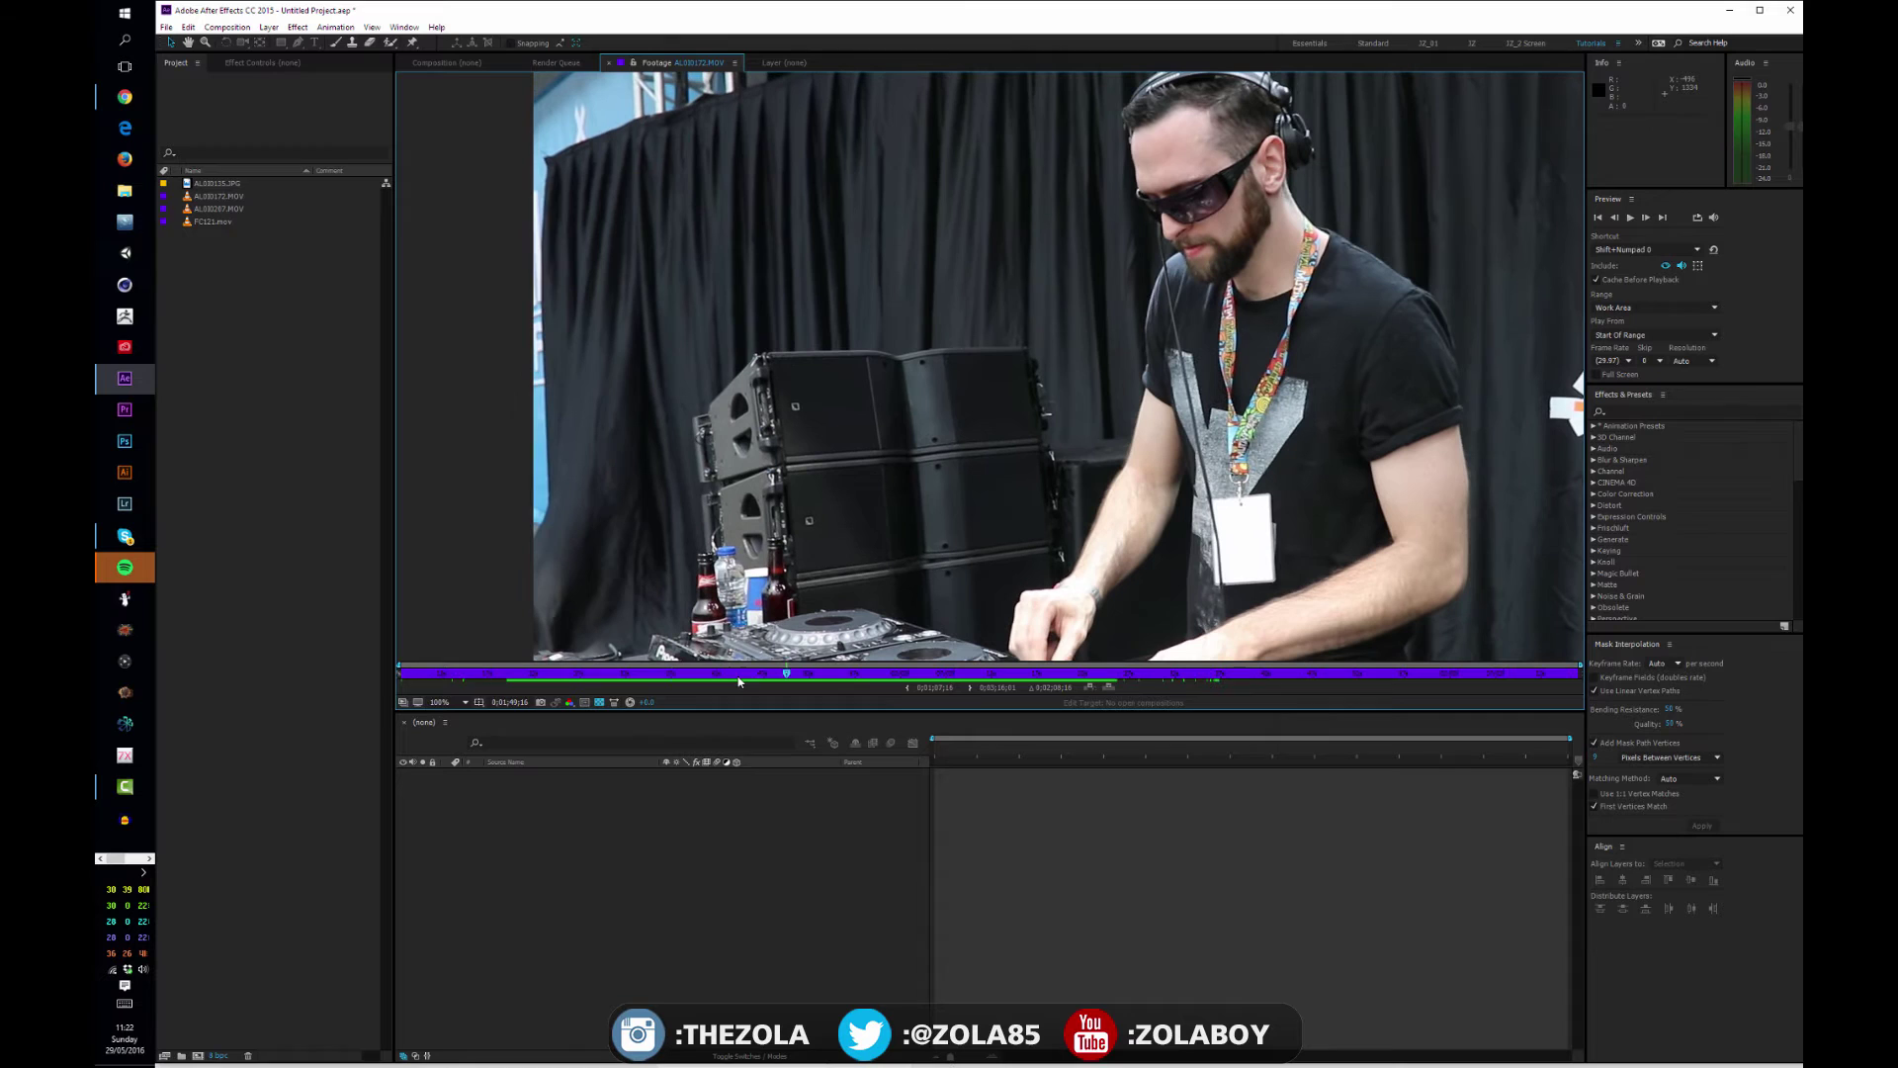
Step: Open the second MOV clip in the footage viewer, then scrub and play it to preview the footage
double_click(217, 209)
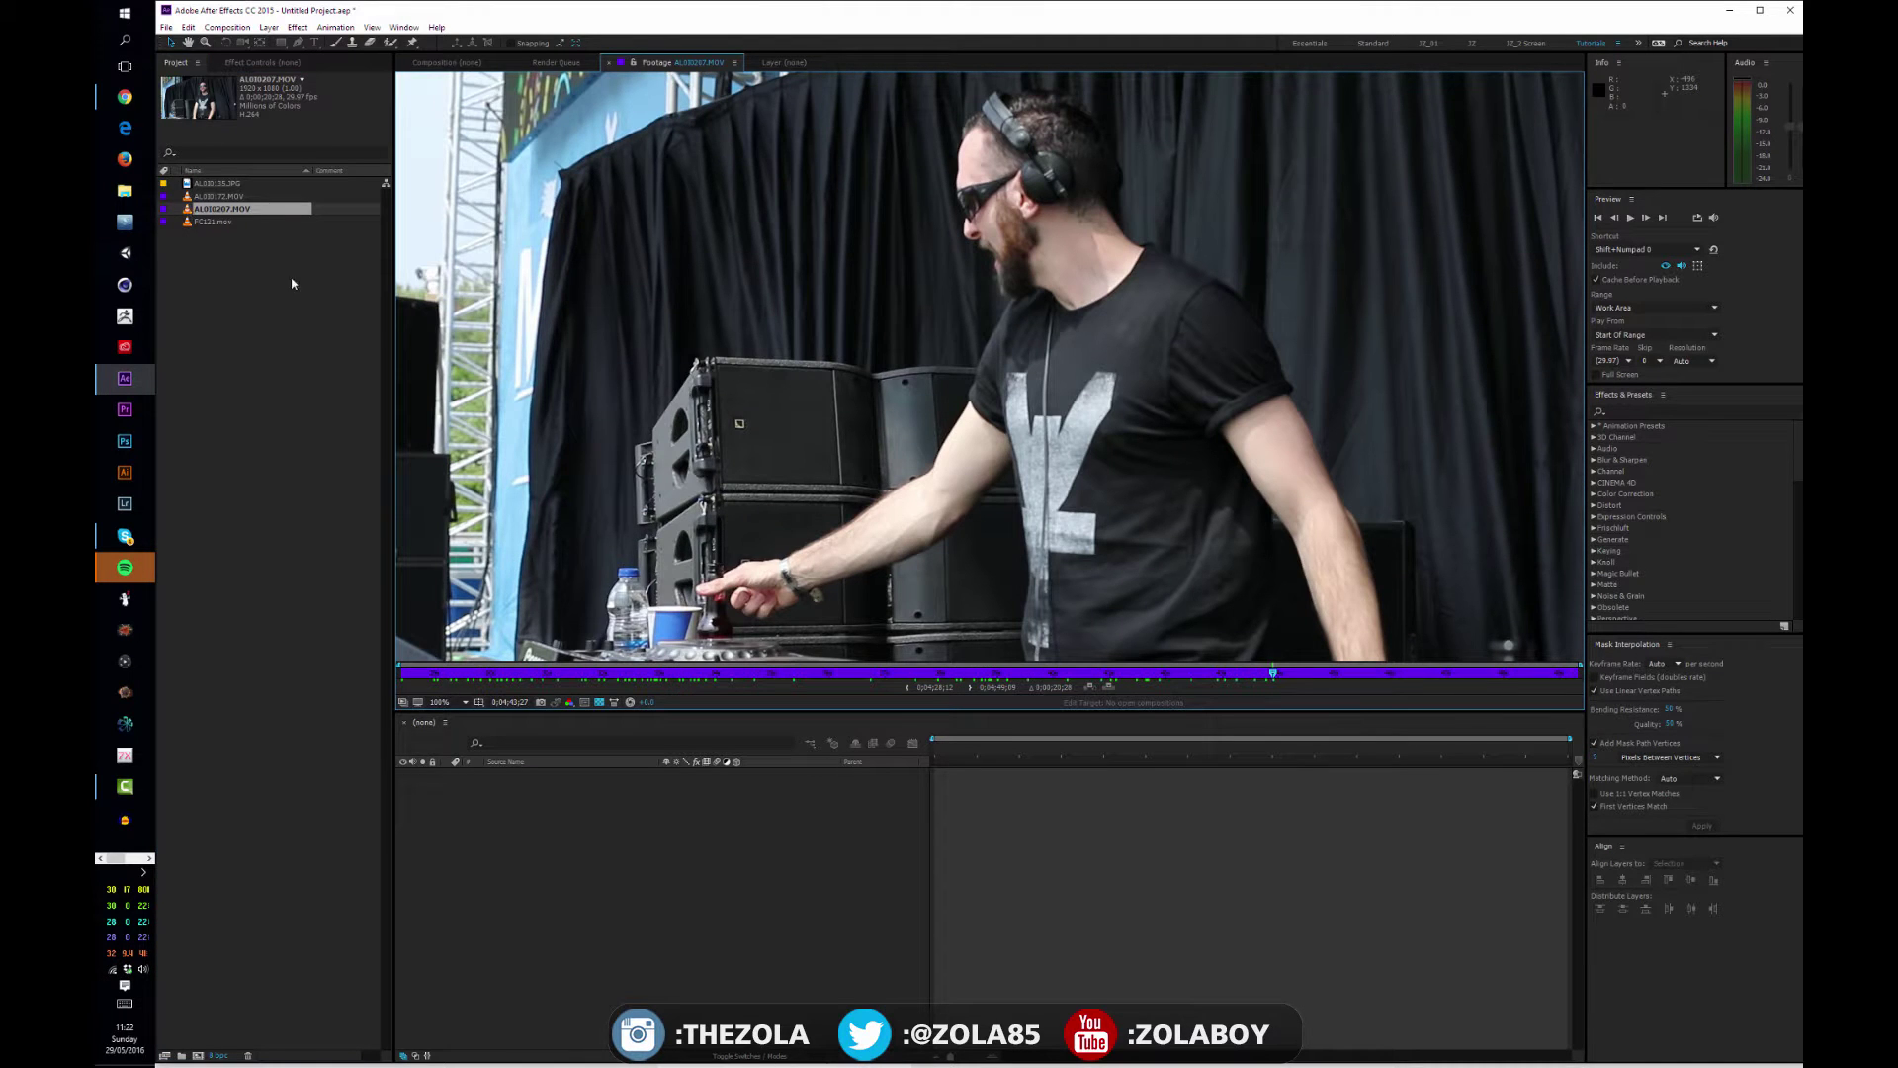
left_click_drag(536, 674, 732, 670)
key("space")
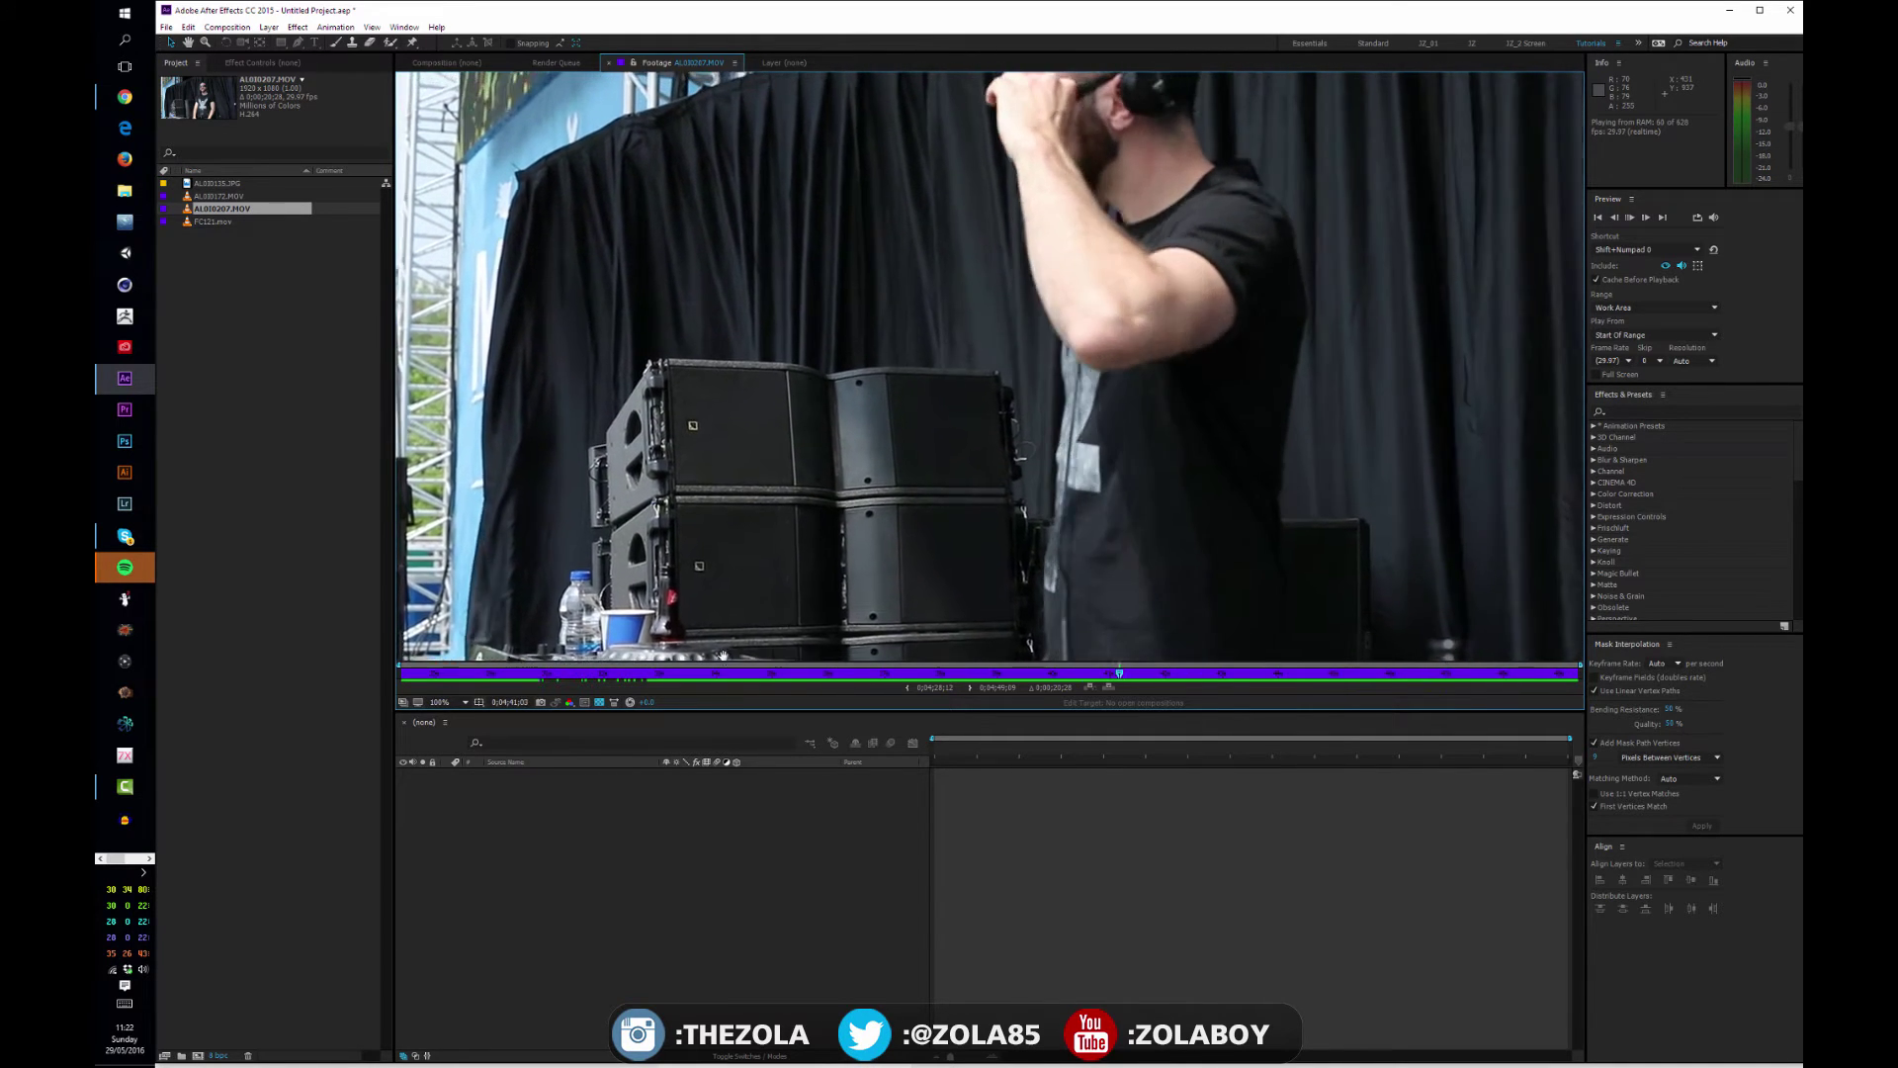
key("space")
Step: Open the countdown clip in the footage viewer, play it, and return to its first frame
double_click(189, 222)
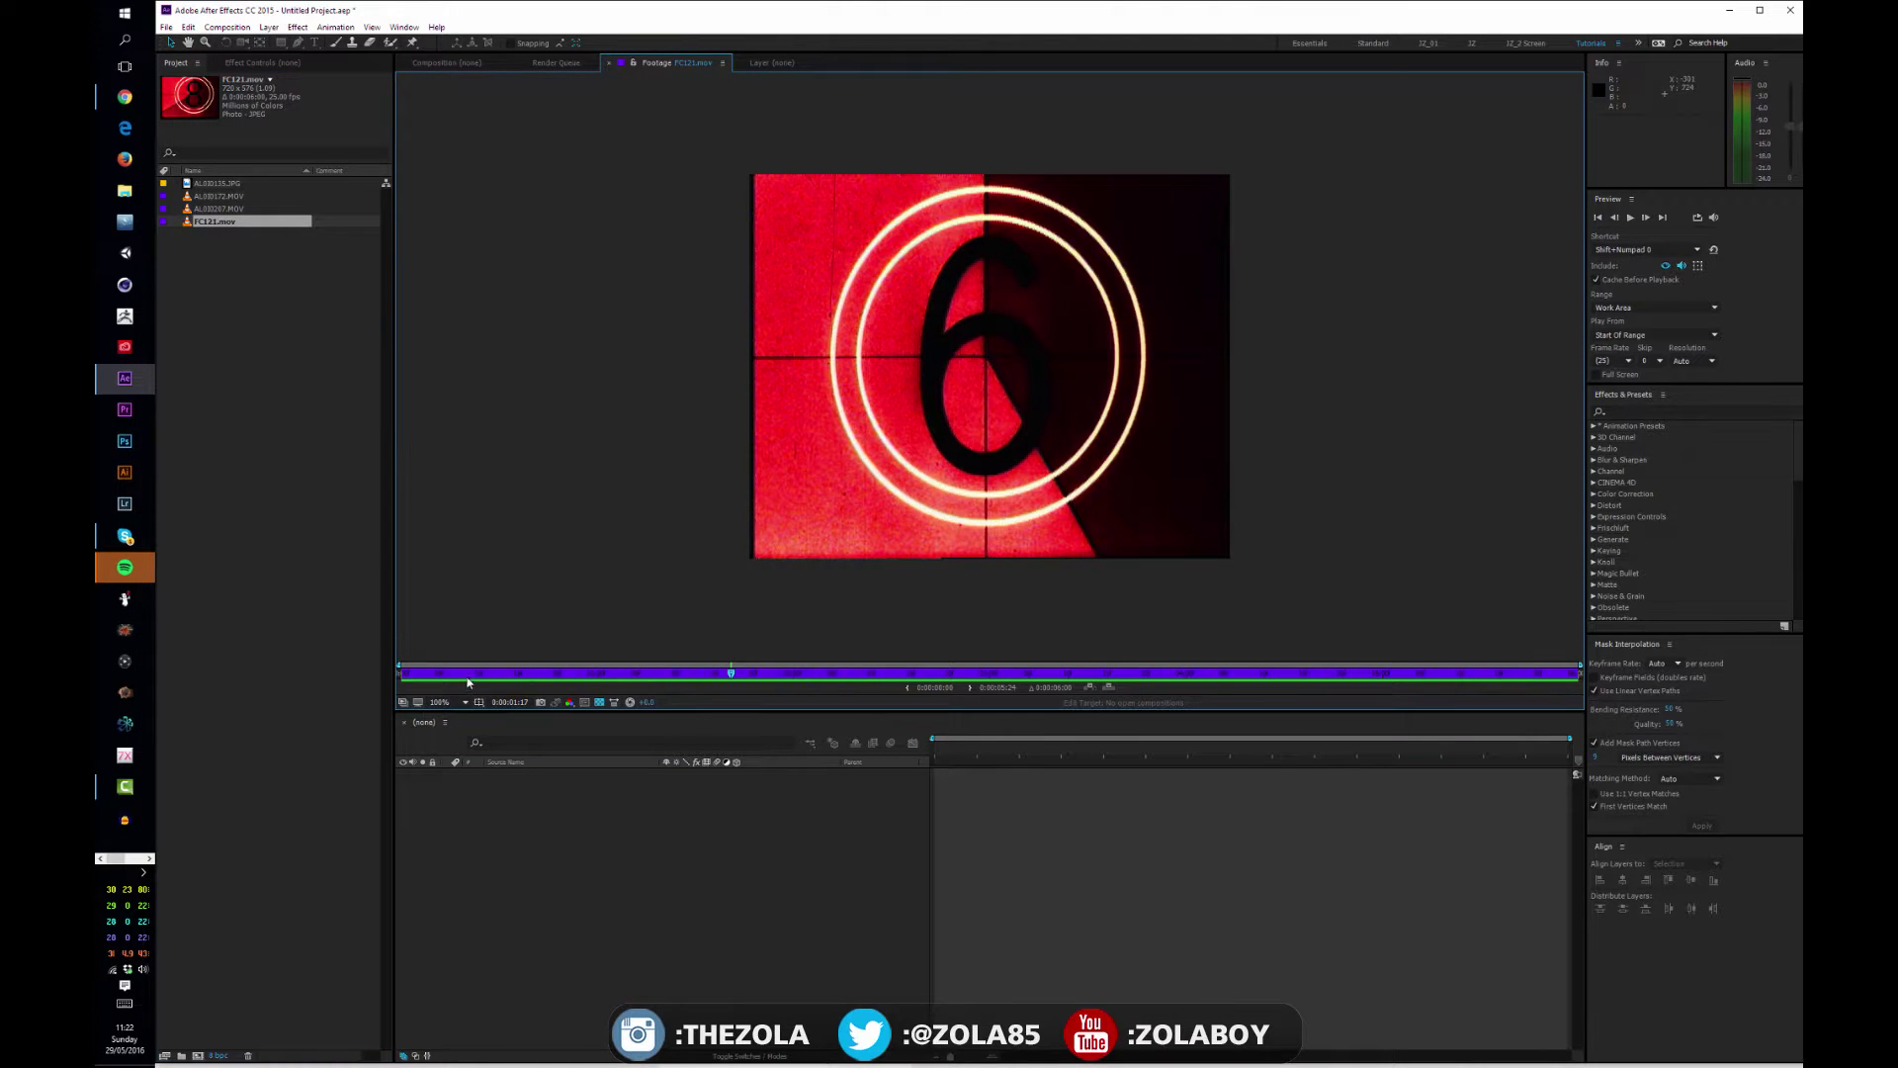
key("space")
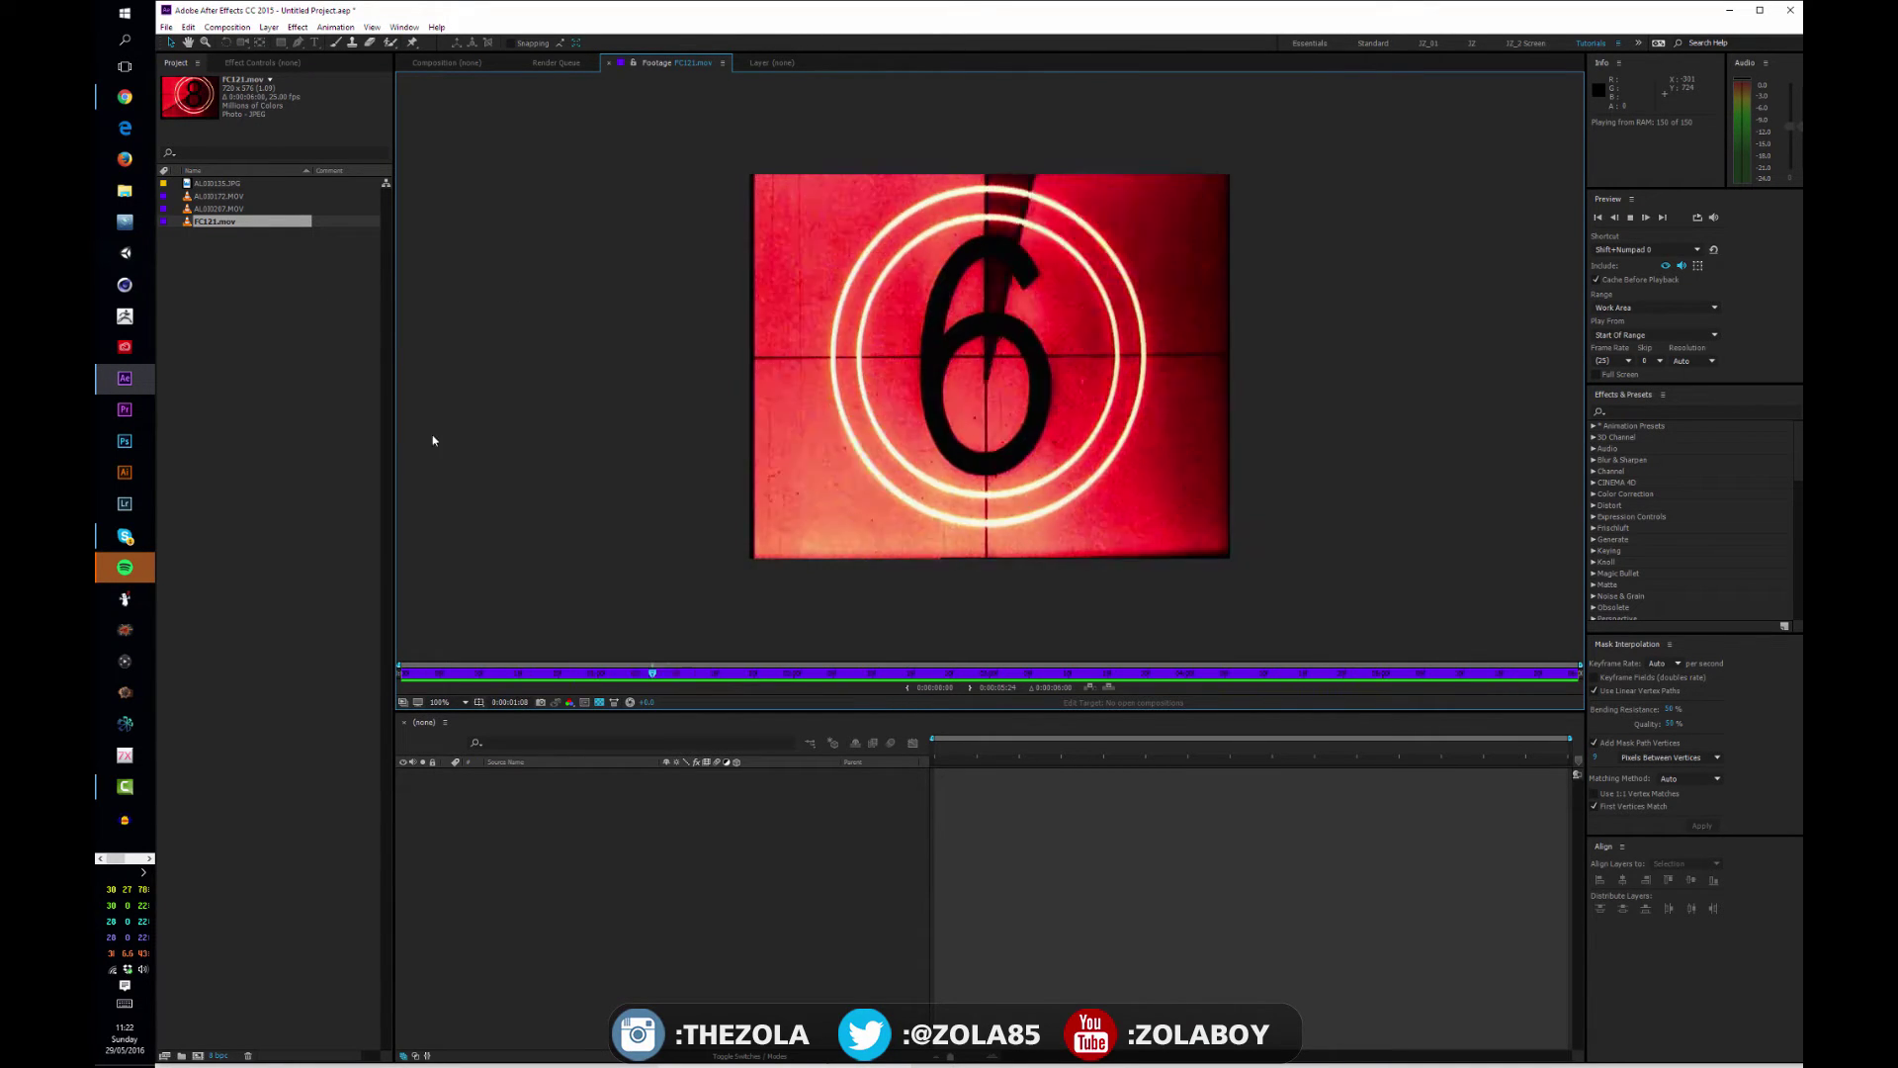
left_click_drag(434, 675, 354, 594)
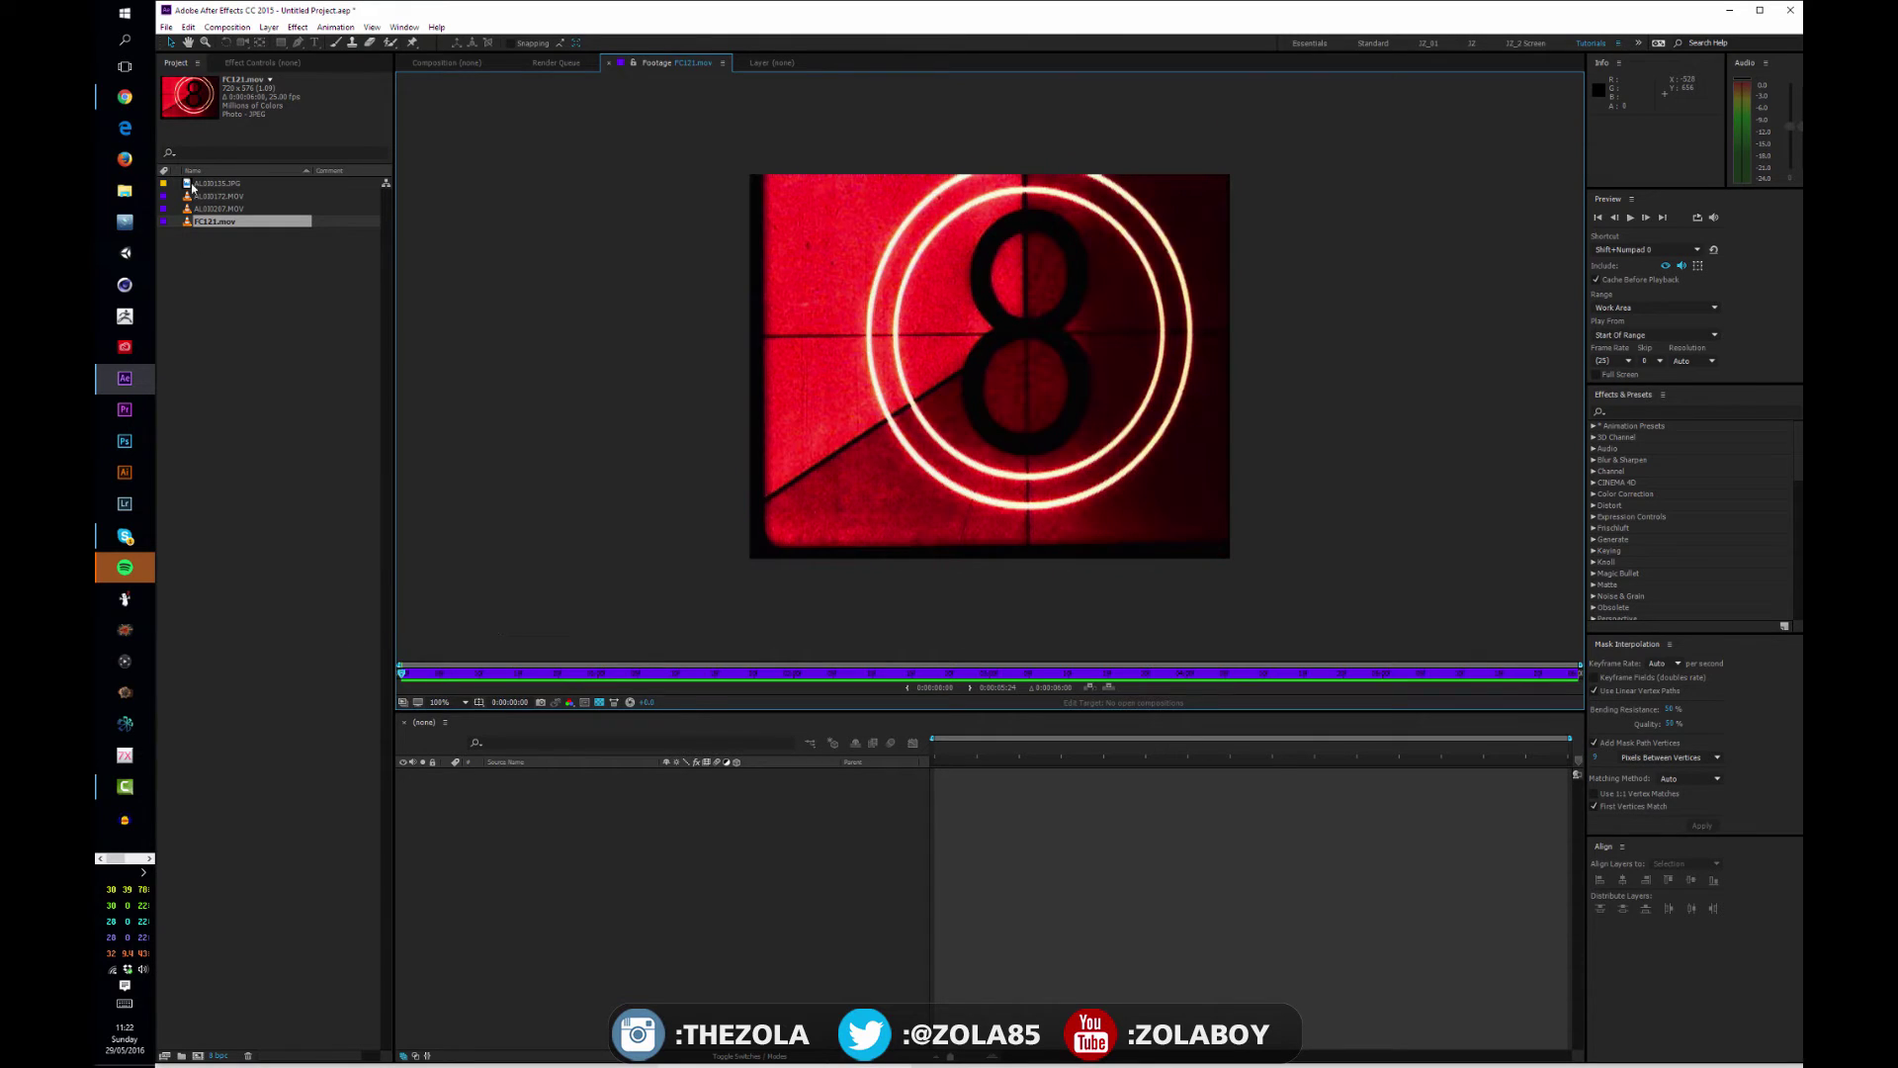
left_click_drag(227, 306, 208, 183)
left_click_drag(284, 352, 205, 182)
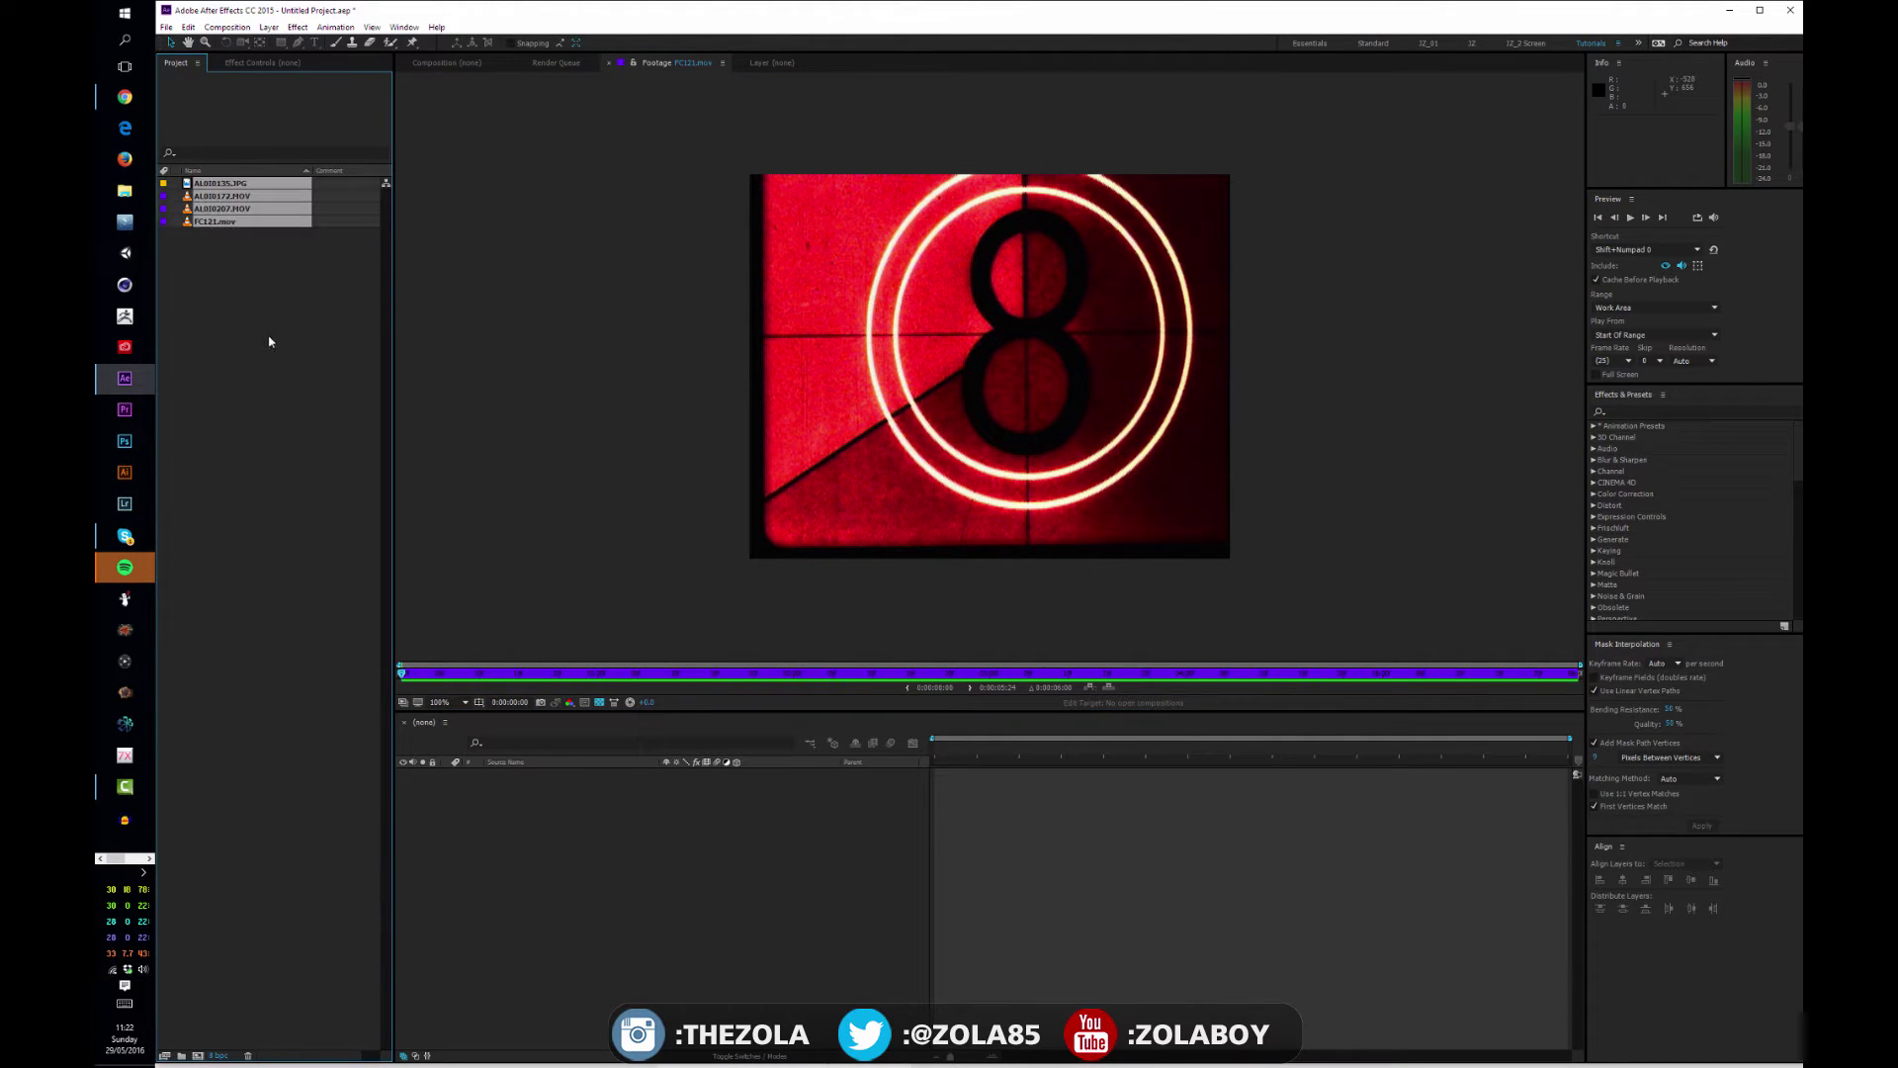
left_click_drag(289, 322, 210, 184)
left_click(253, 287)
Step: Reopen the countdown clip from the project and scrub a short way into it
double_click(192, 223)
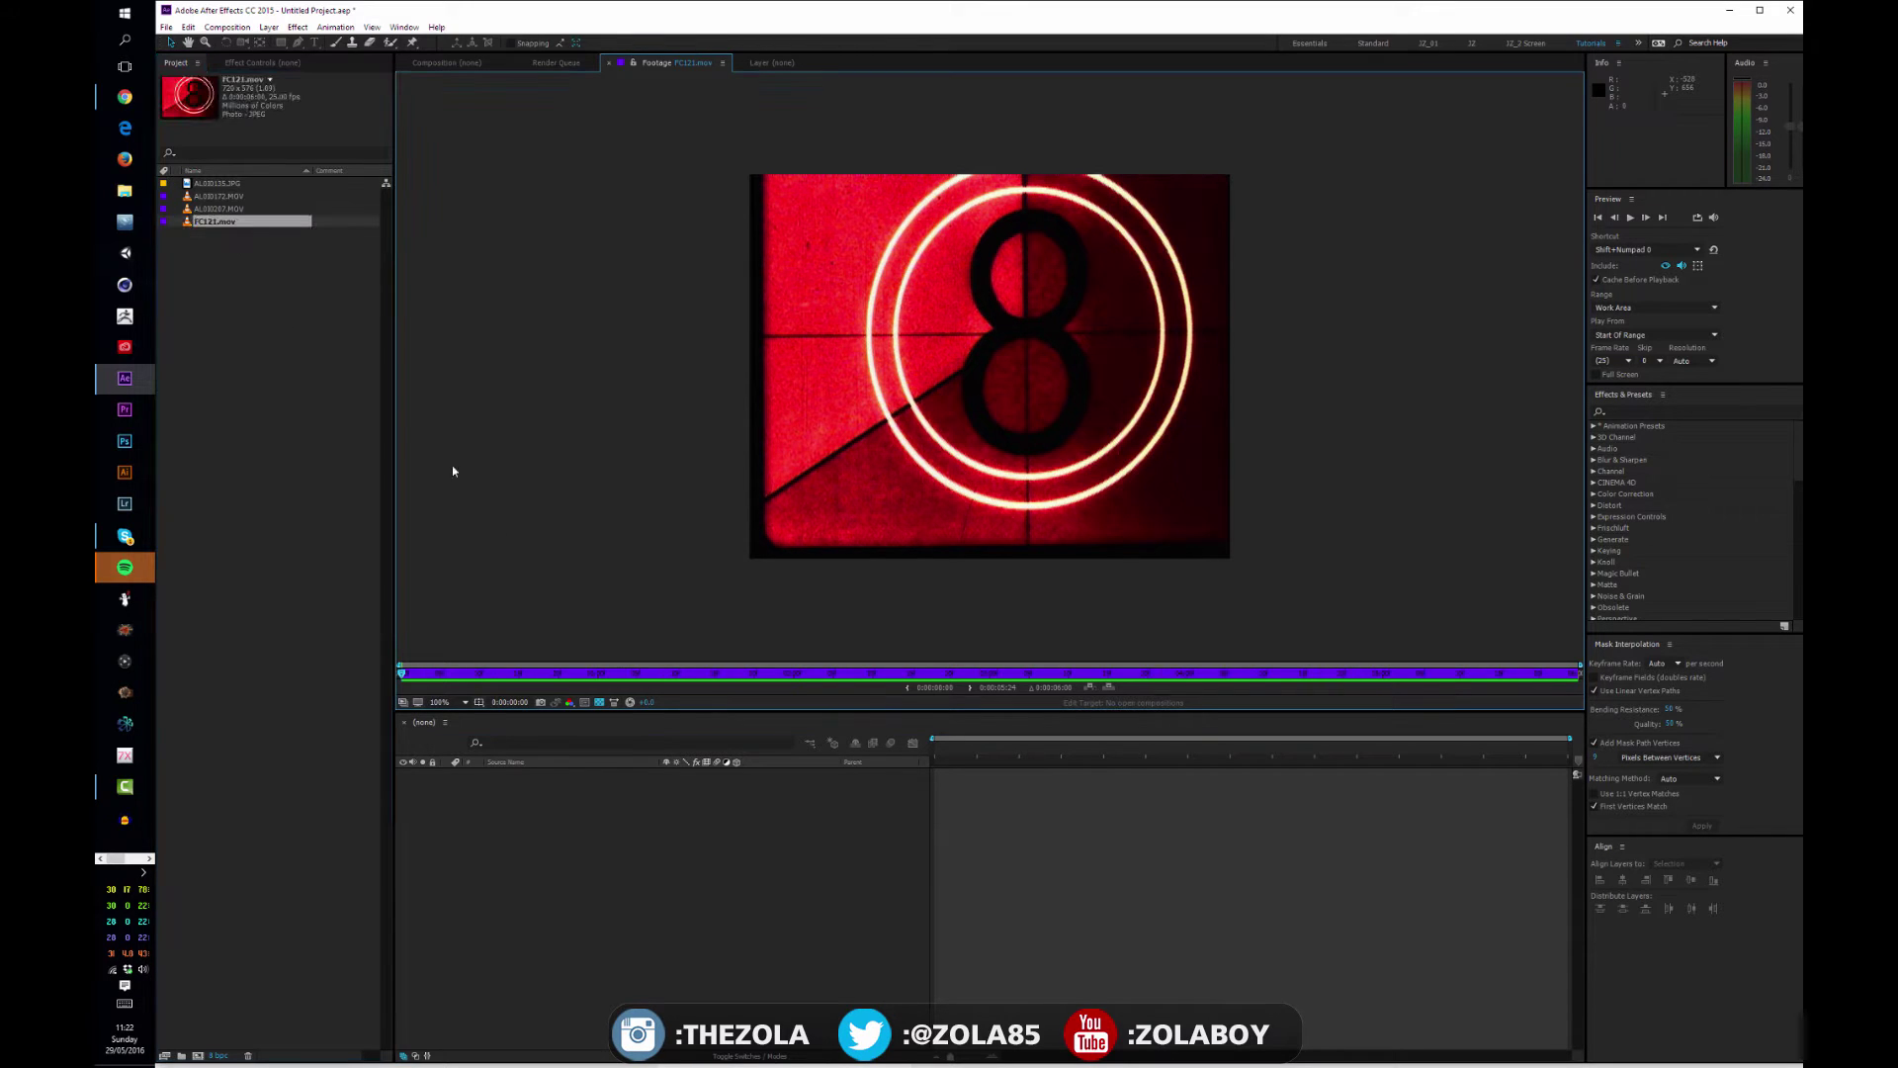
mouse_move(549, 677)
left_mouse_down()
mouse_move(779, 687)
mouse_move(519, 682)
left_mouse_up()
left_click(716, 848)
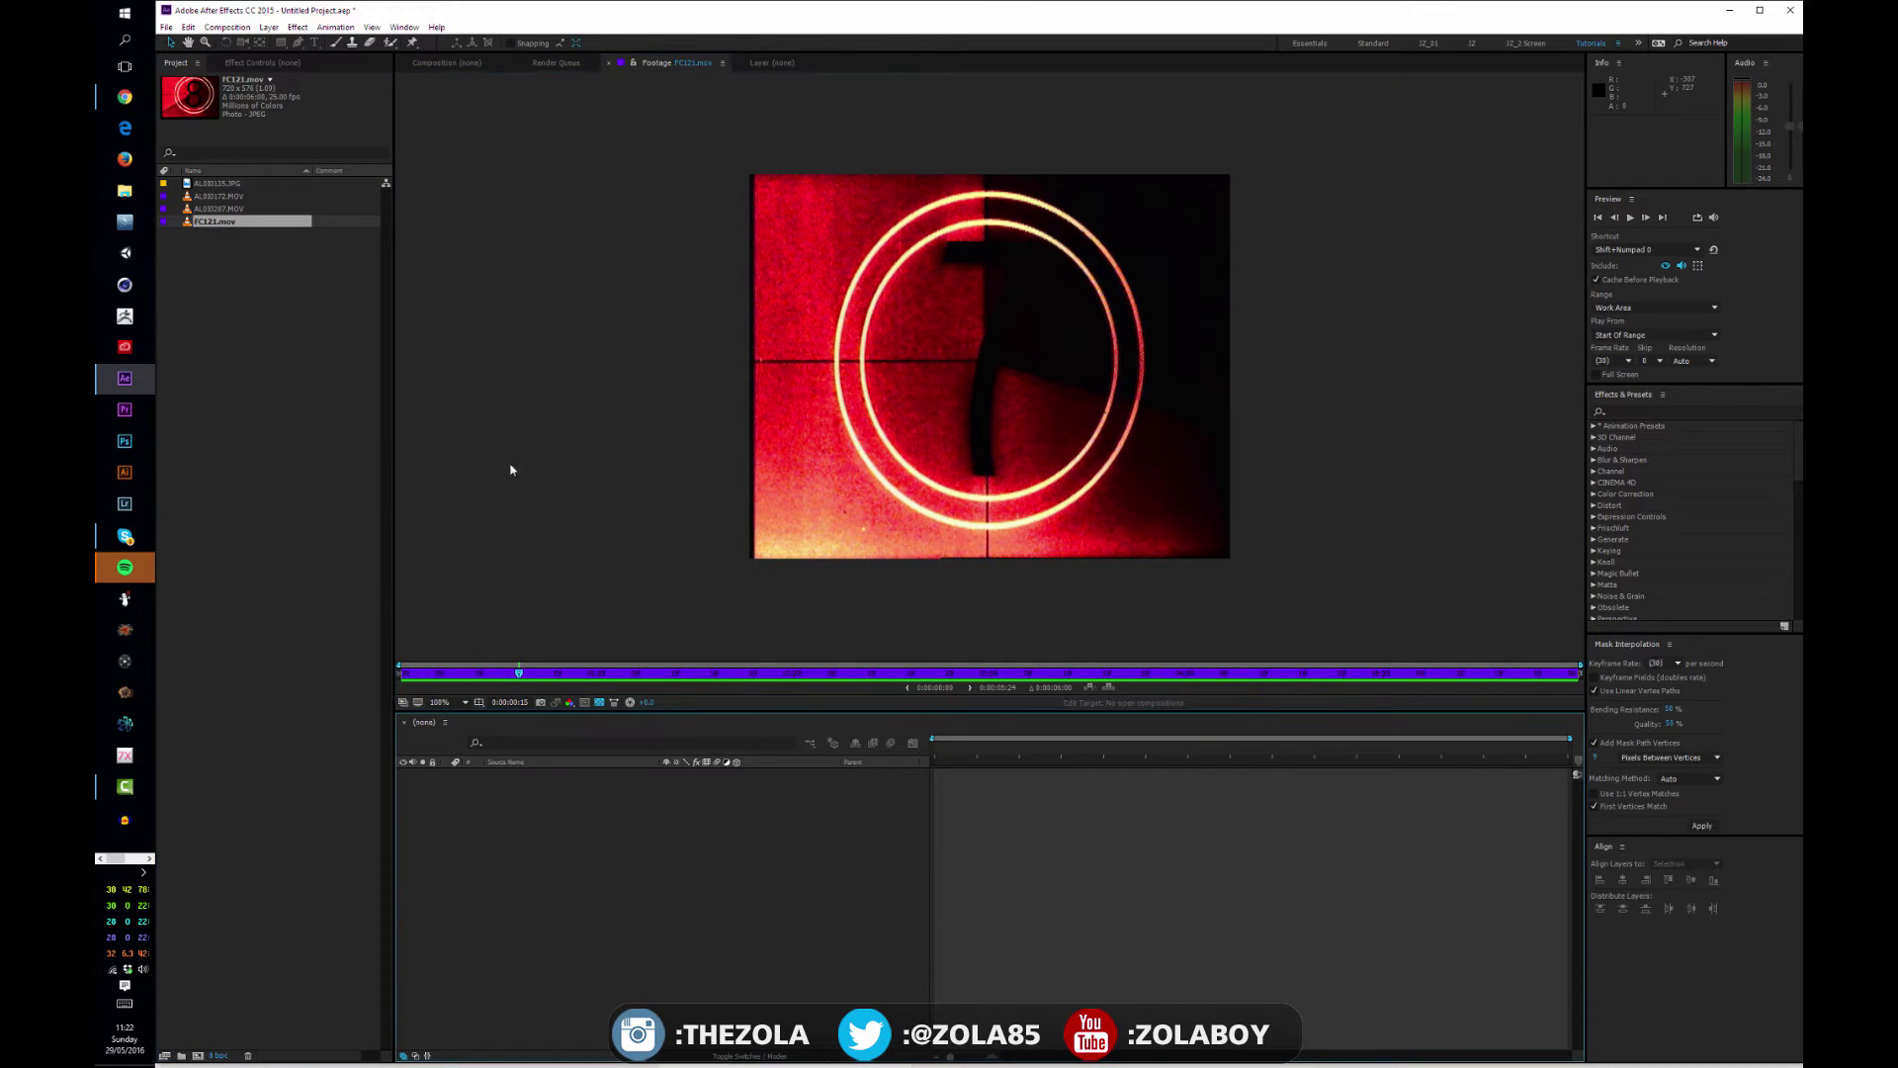
key("Up")
key("Up")
key("Up")
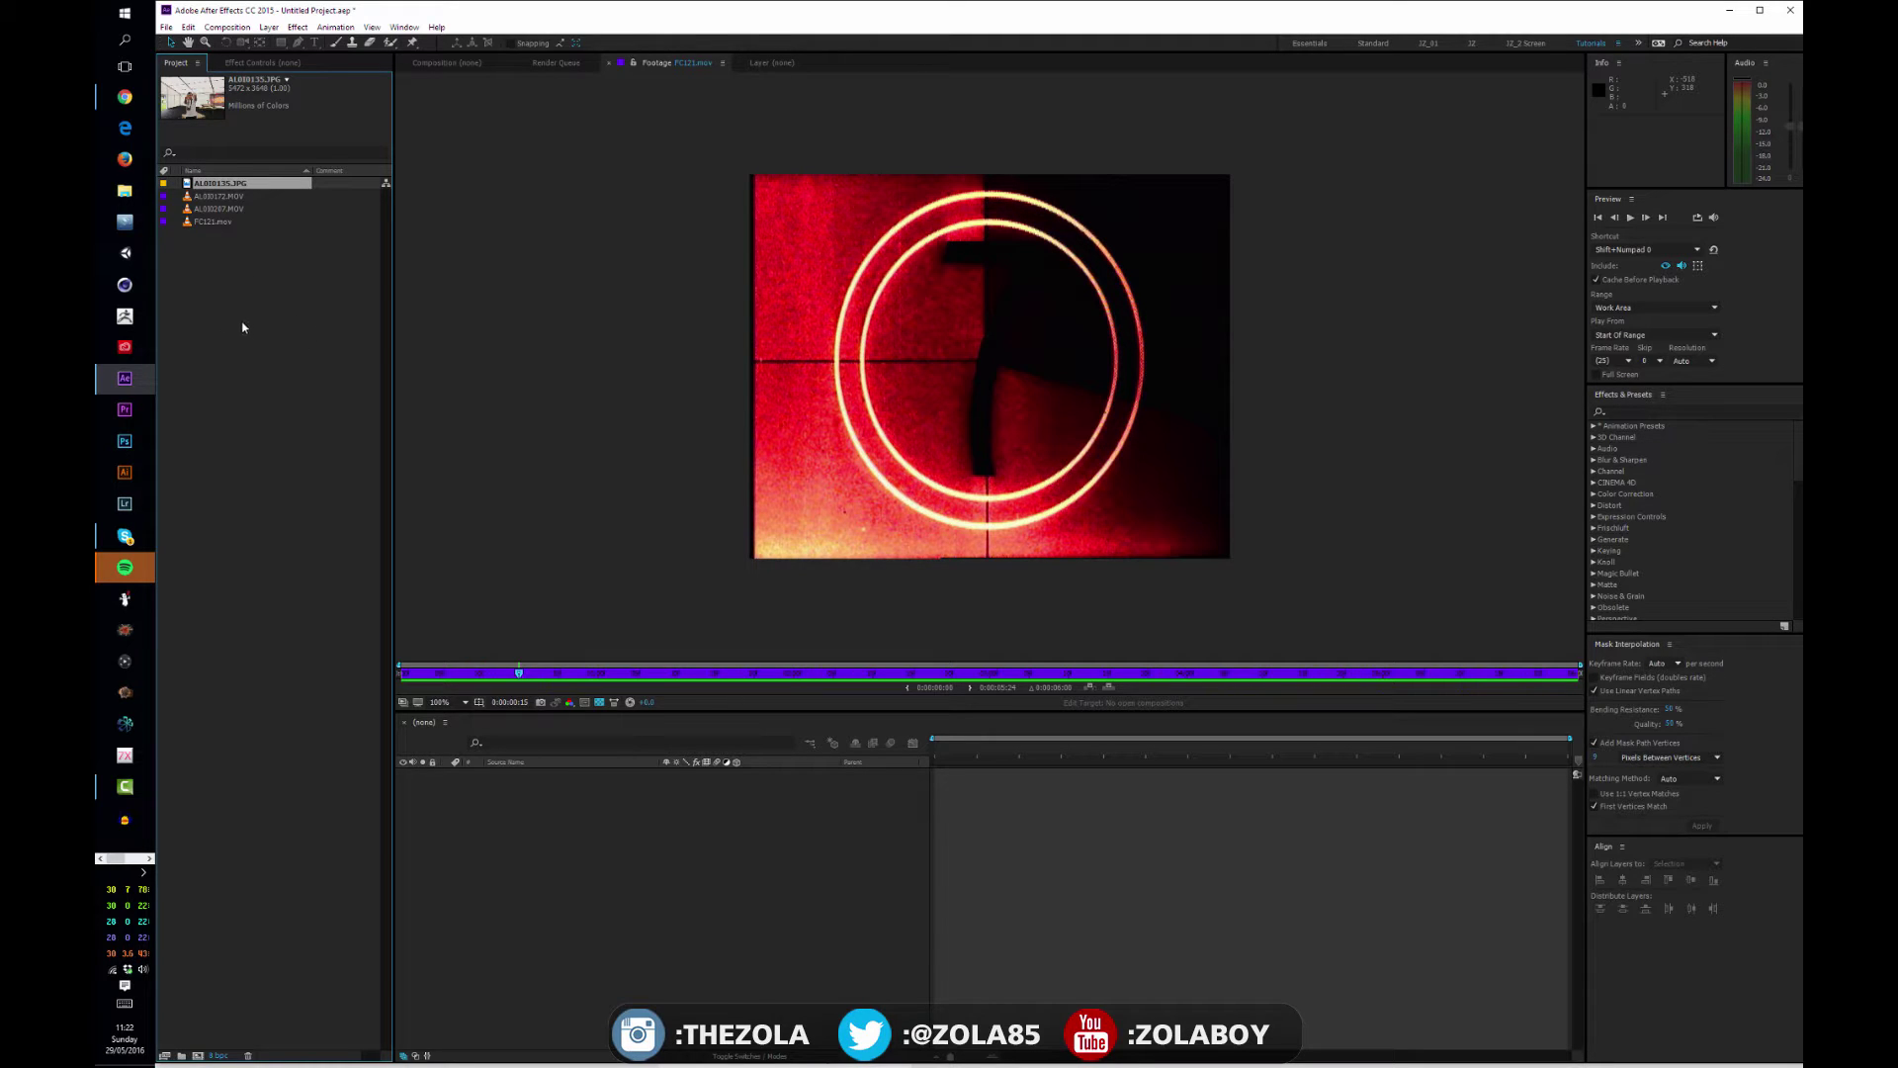
left_click(255, 363)
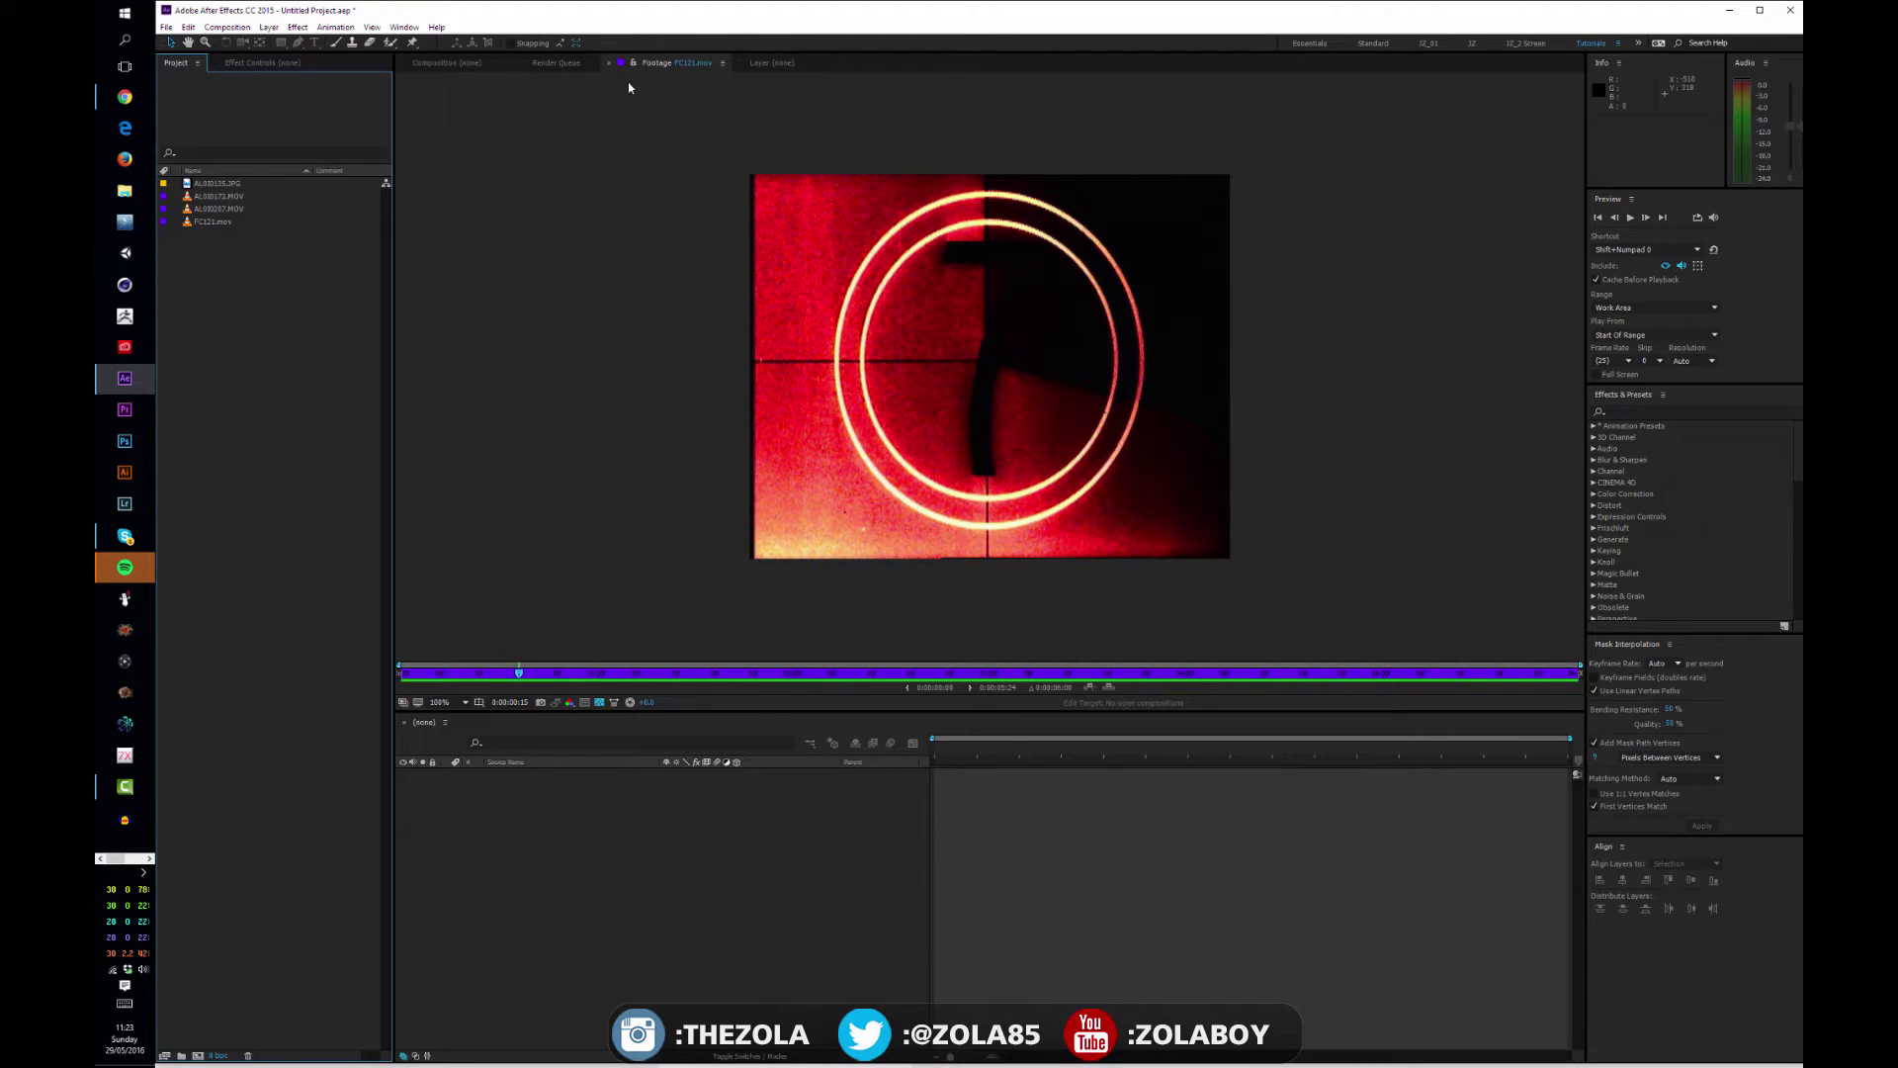
right_click(204, 261)
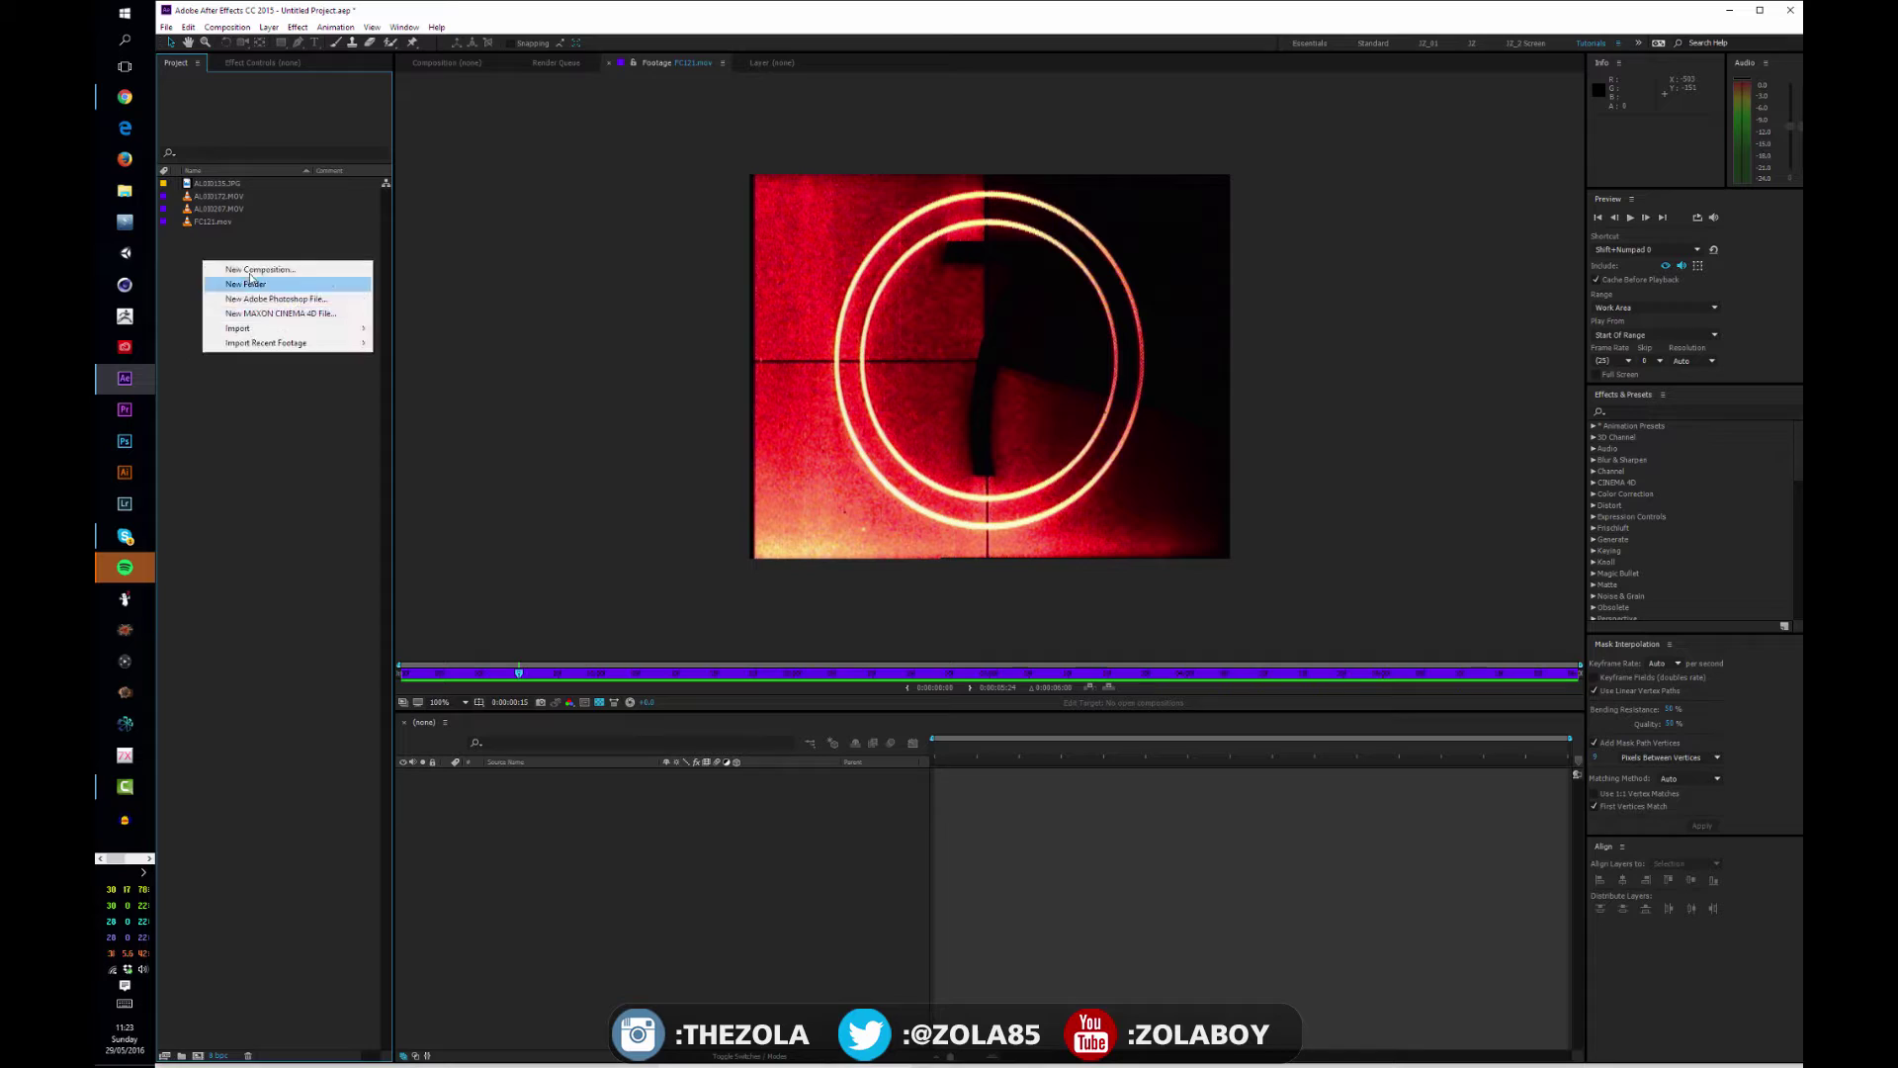
left_click(247, 434)
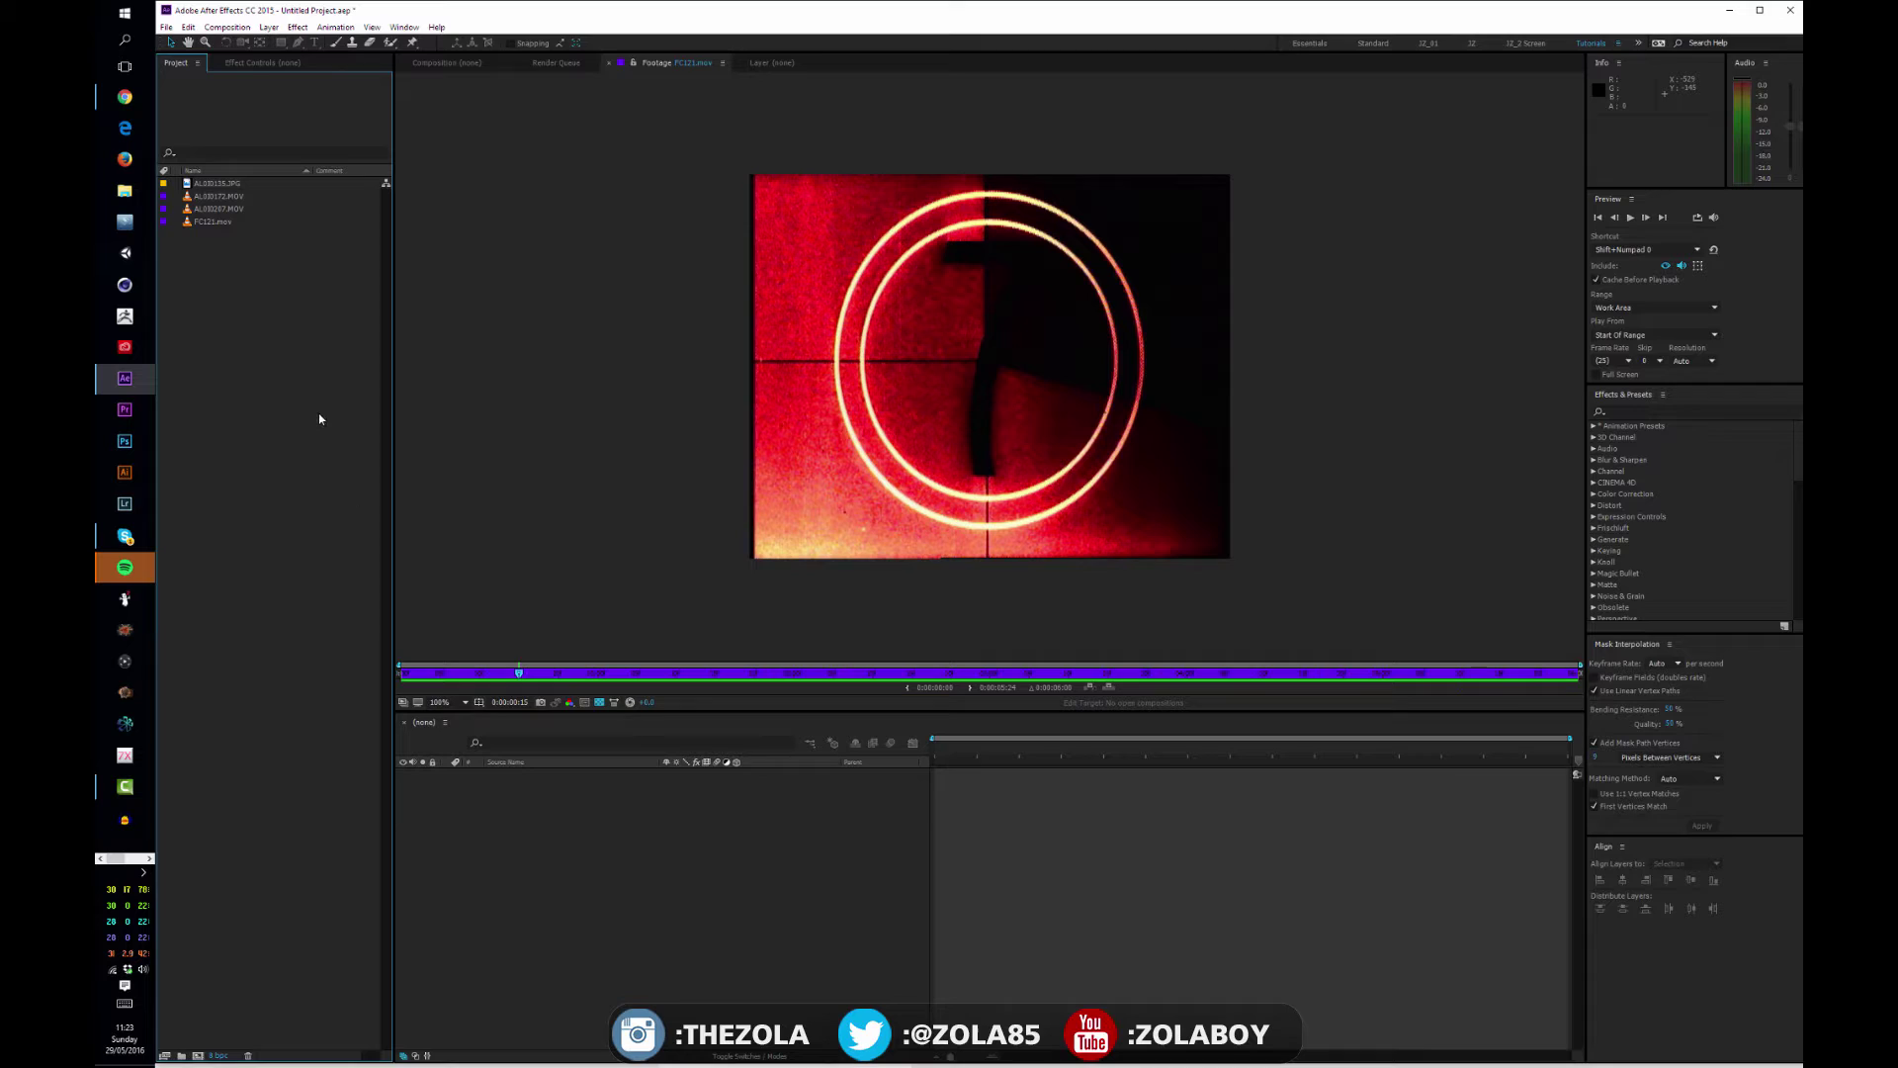
Step: Examine the basic and advanced settings for a new composition, then close them without creating one
key("ctrl+n")
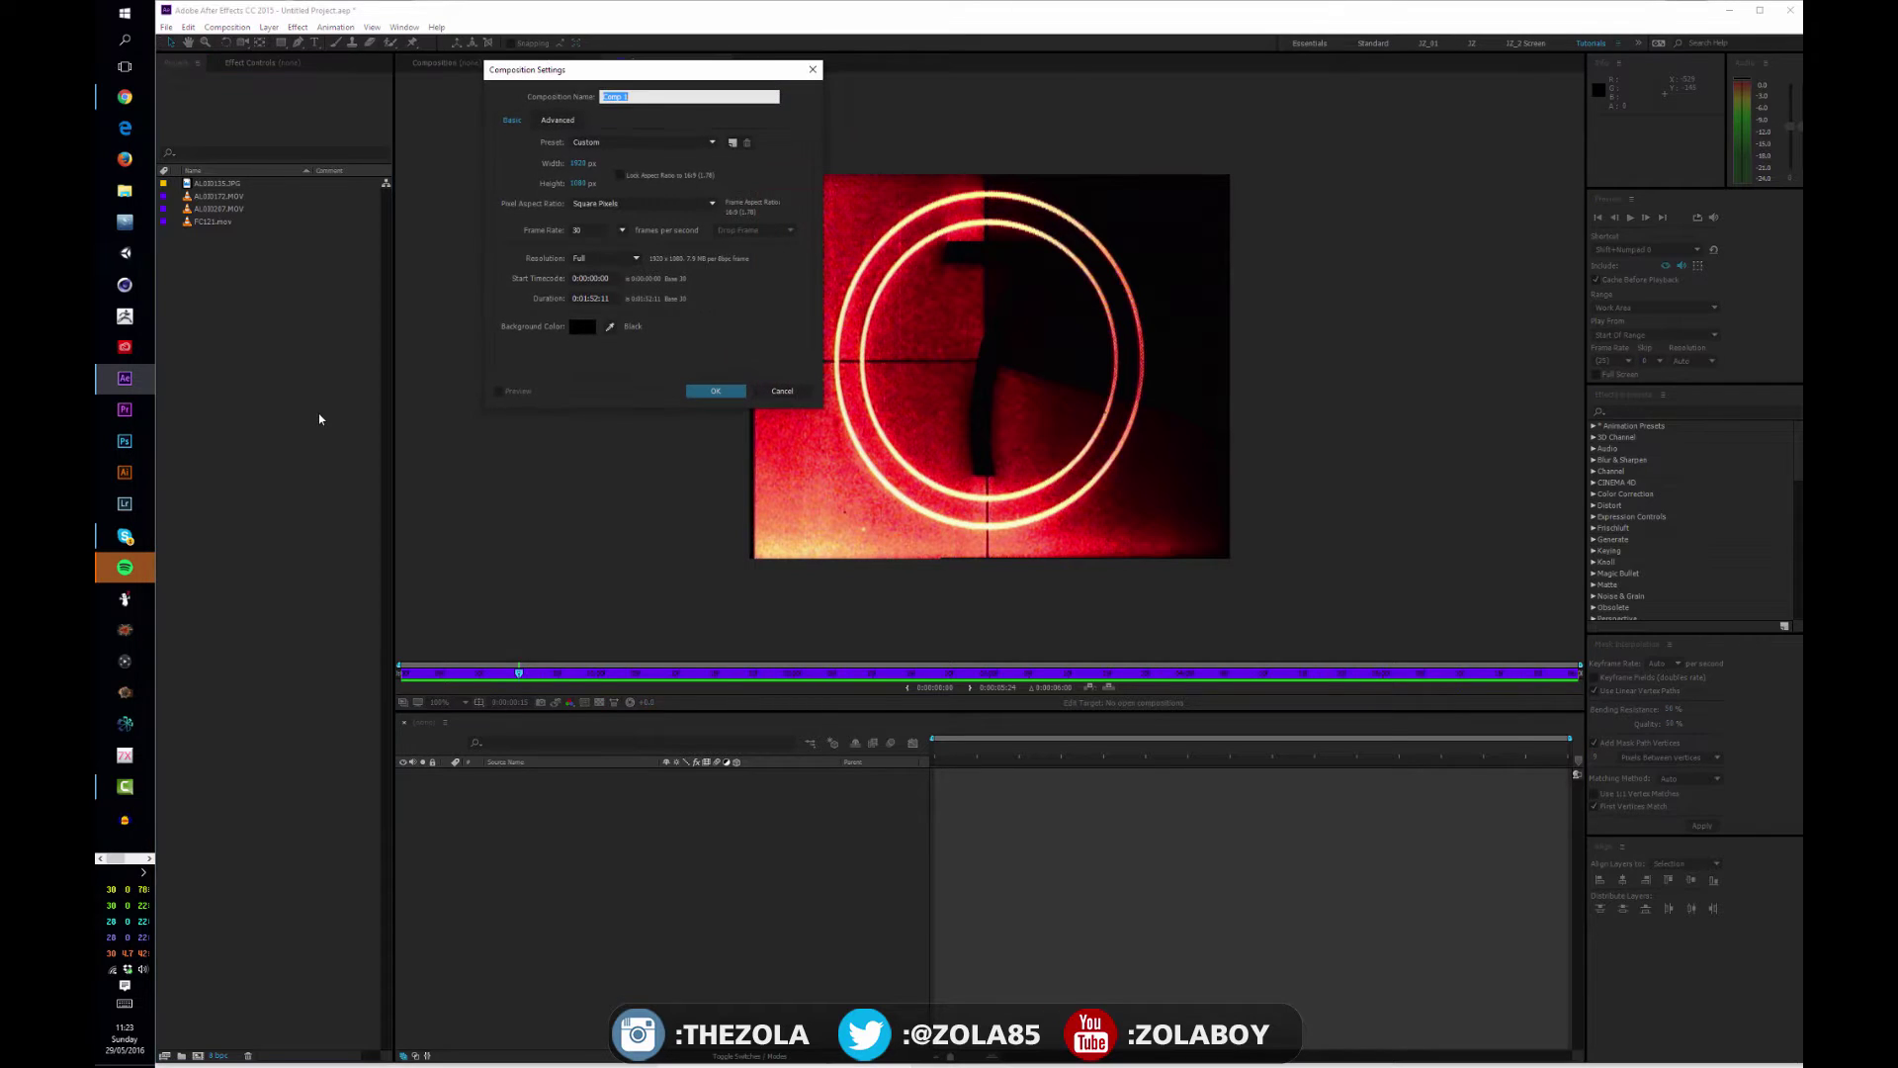
left_click(789, 392)
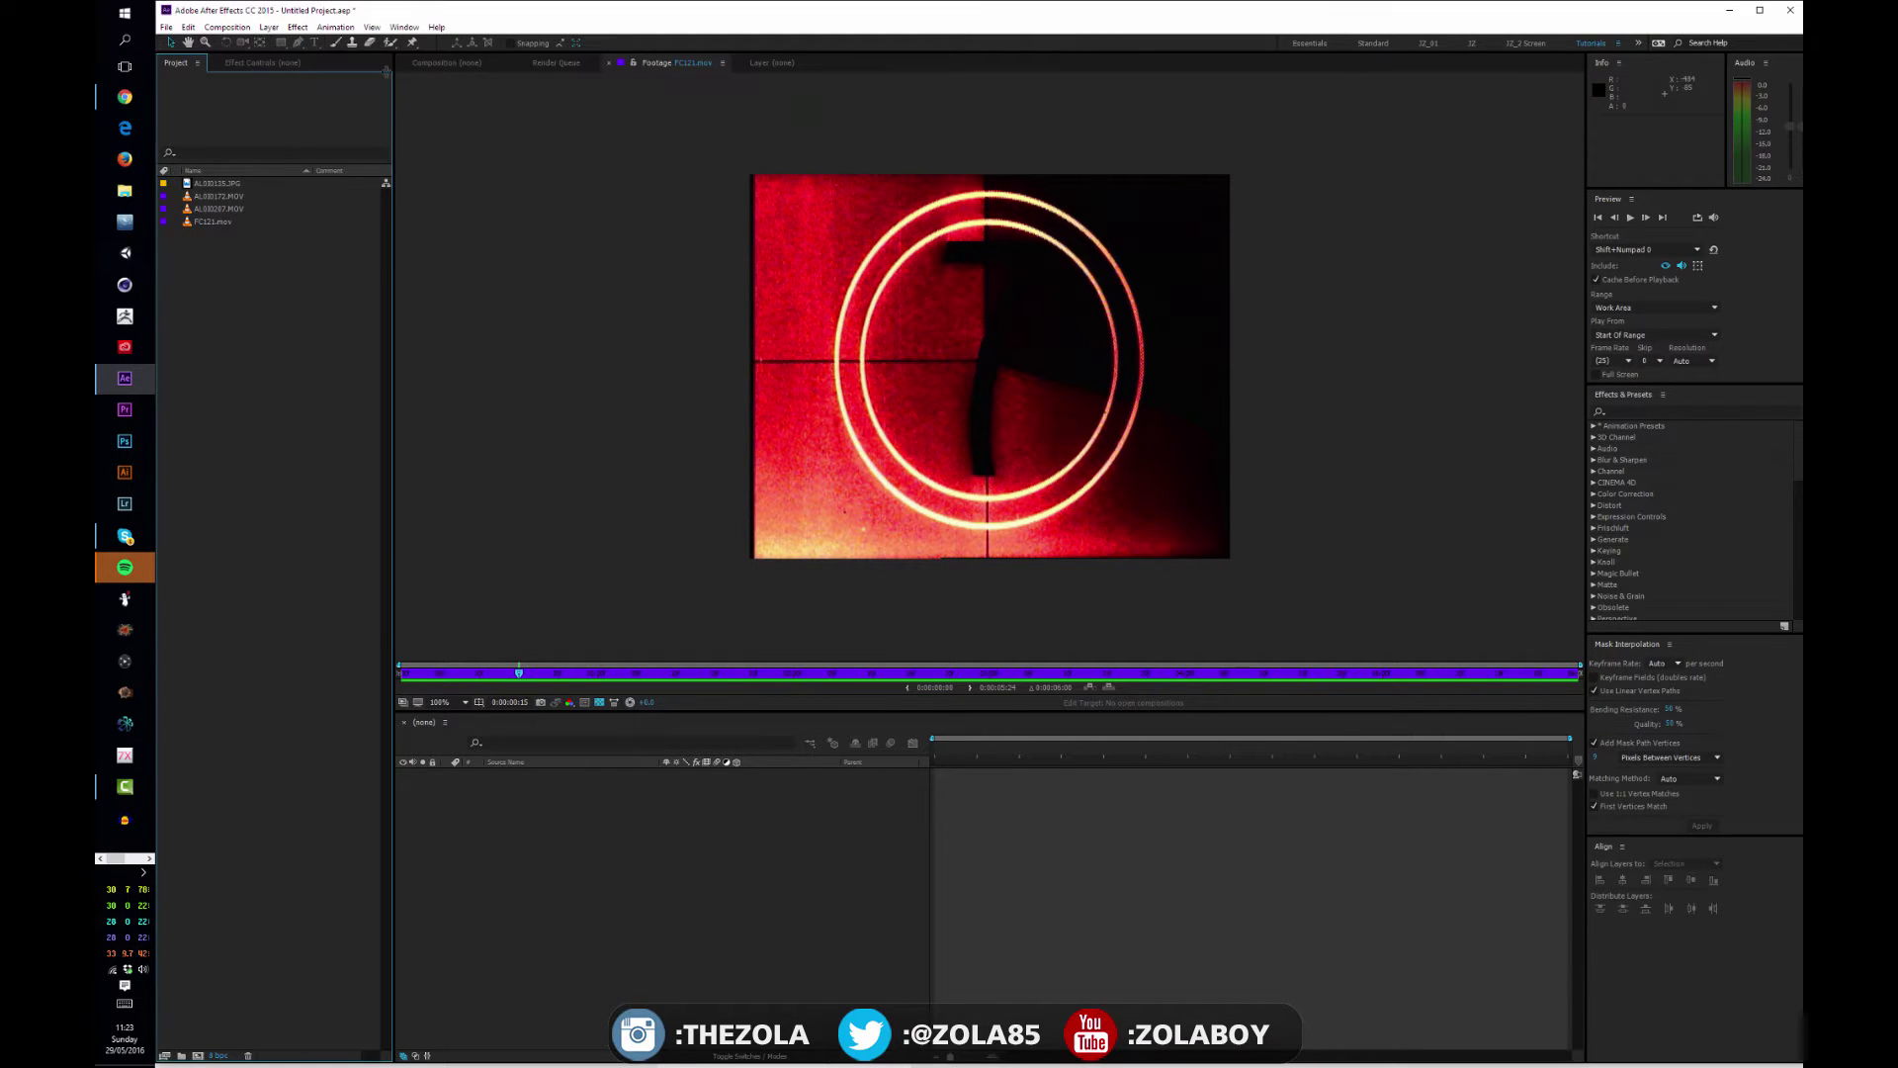
left_click(233, 28)
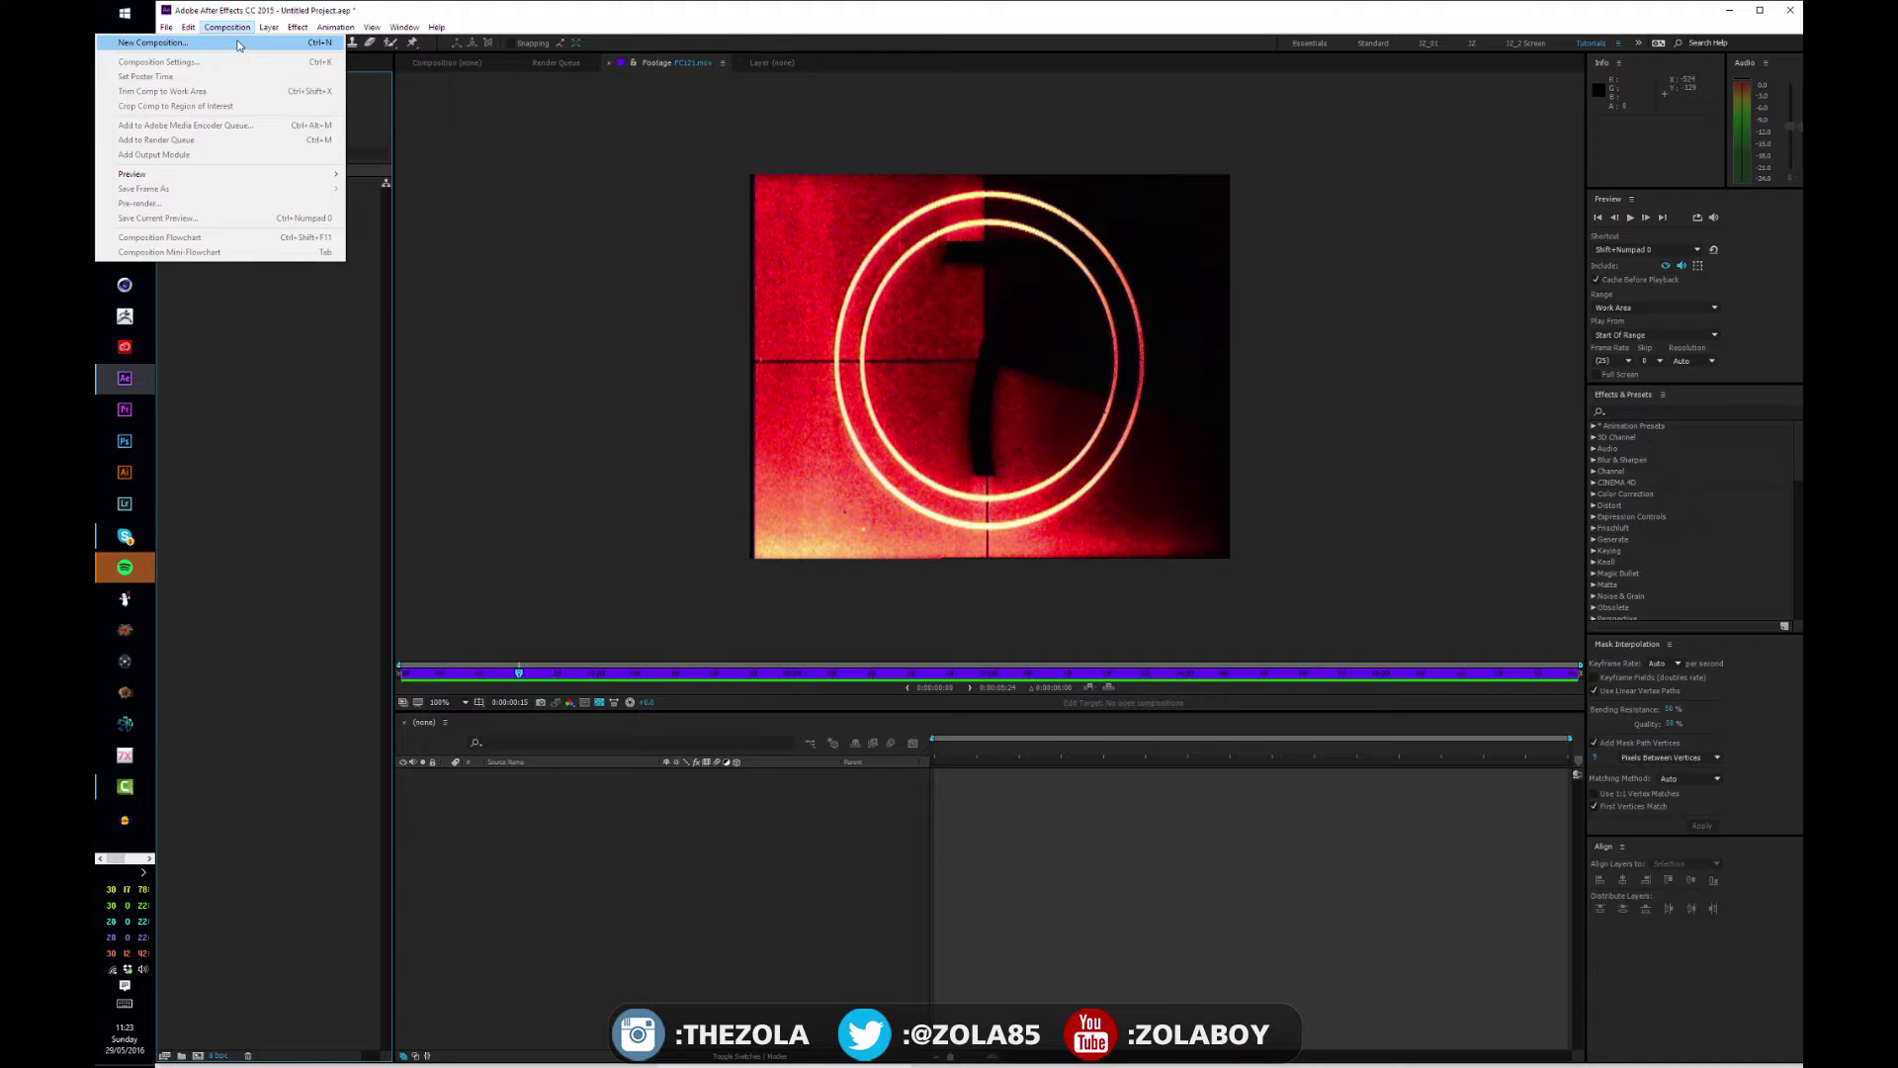
left_click(256, 368)
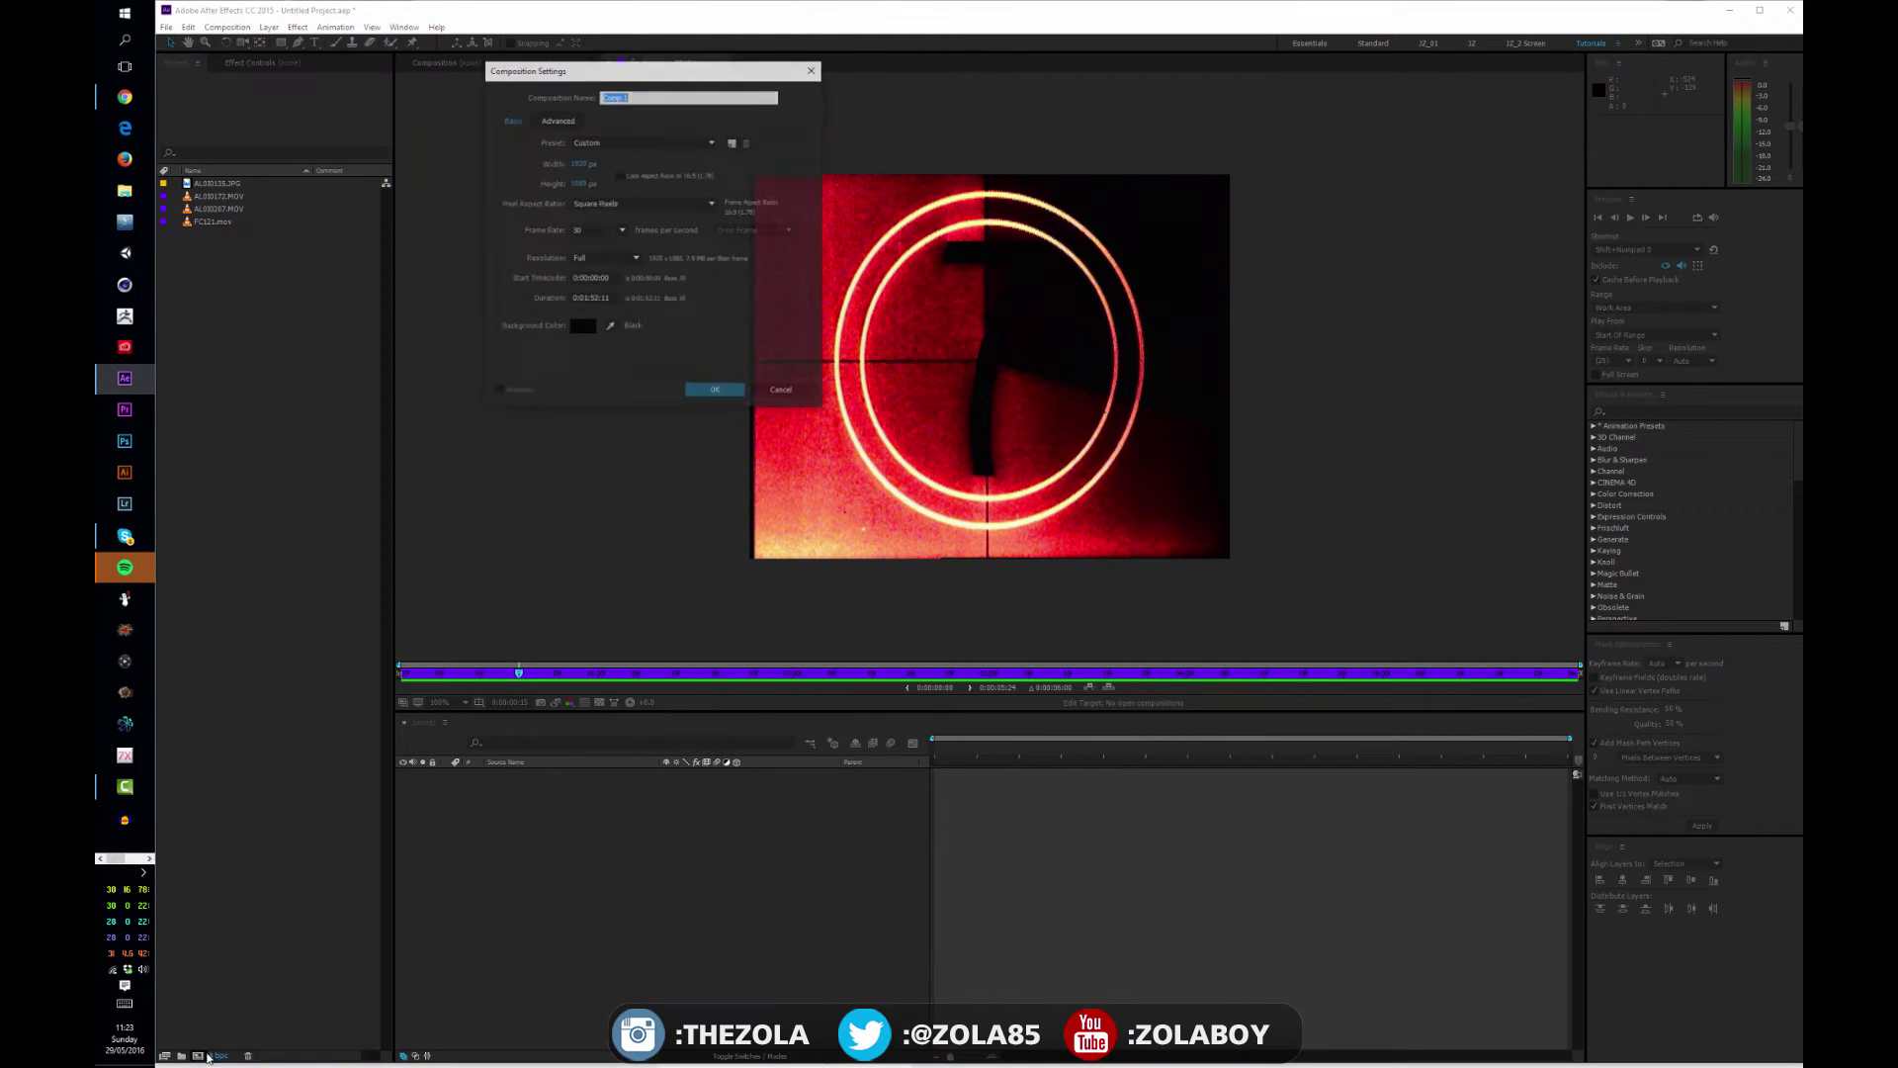
left_click_drag(615, 64, 714, 228)
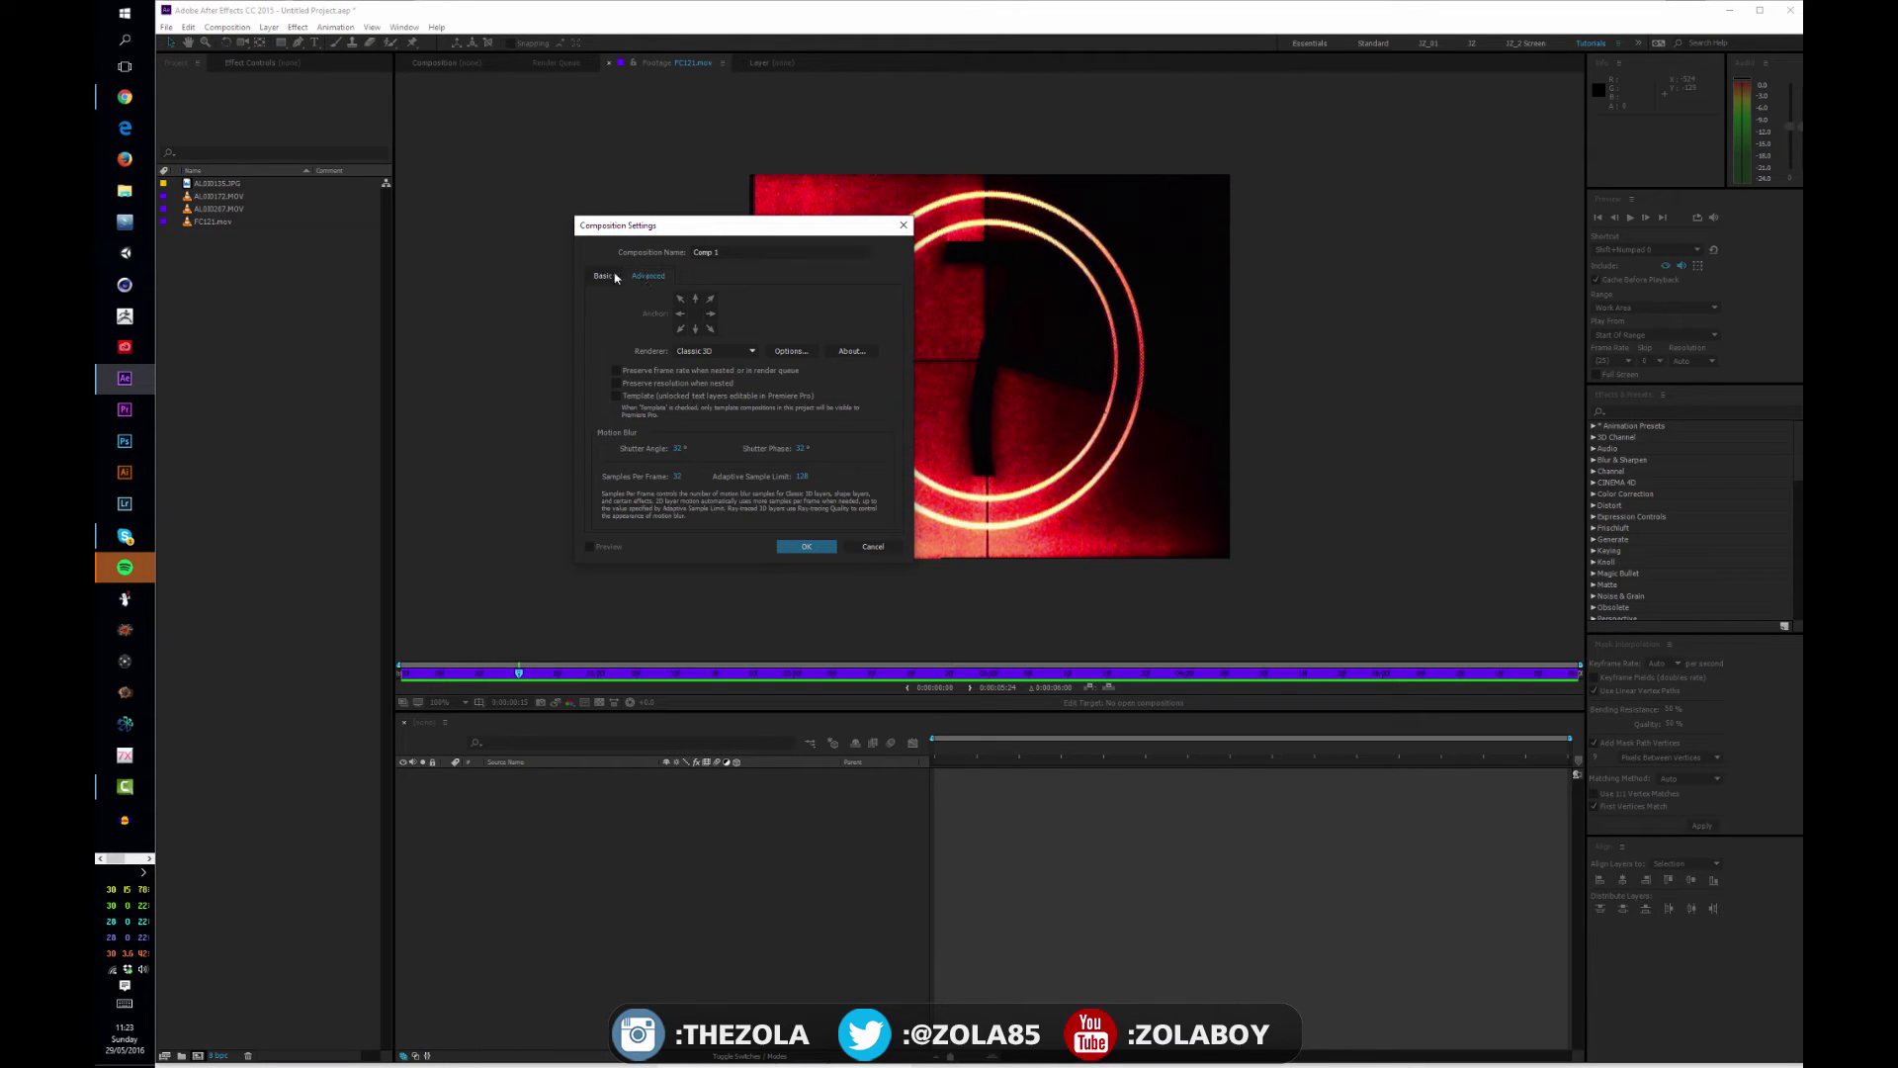
left_click_drag(663, 232, 502, 211)
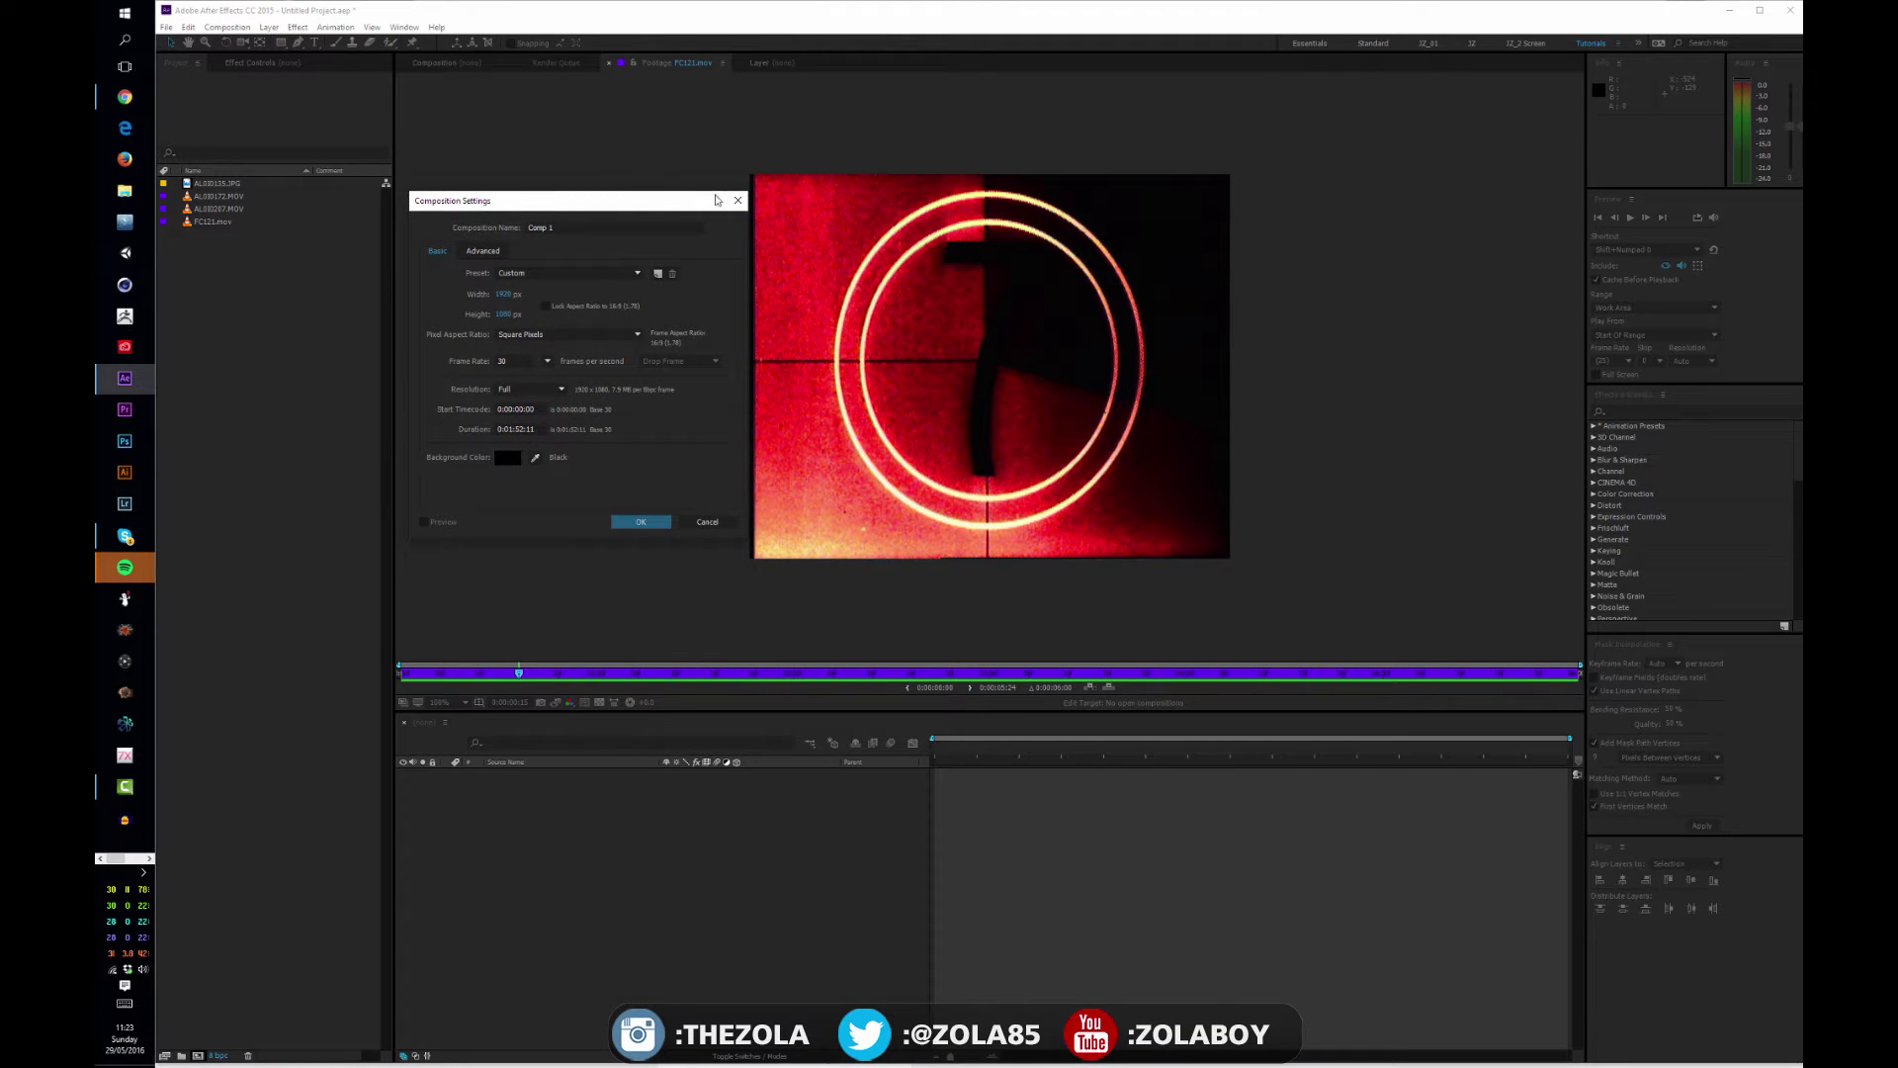
left_click(737, 199)
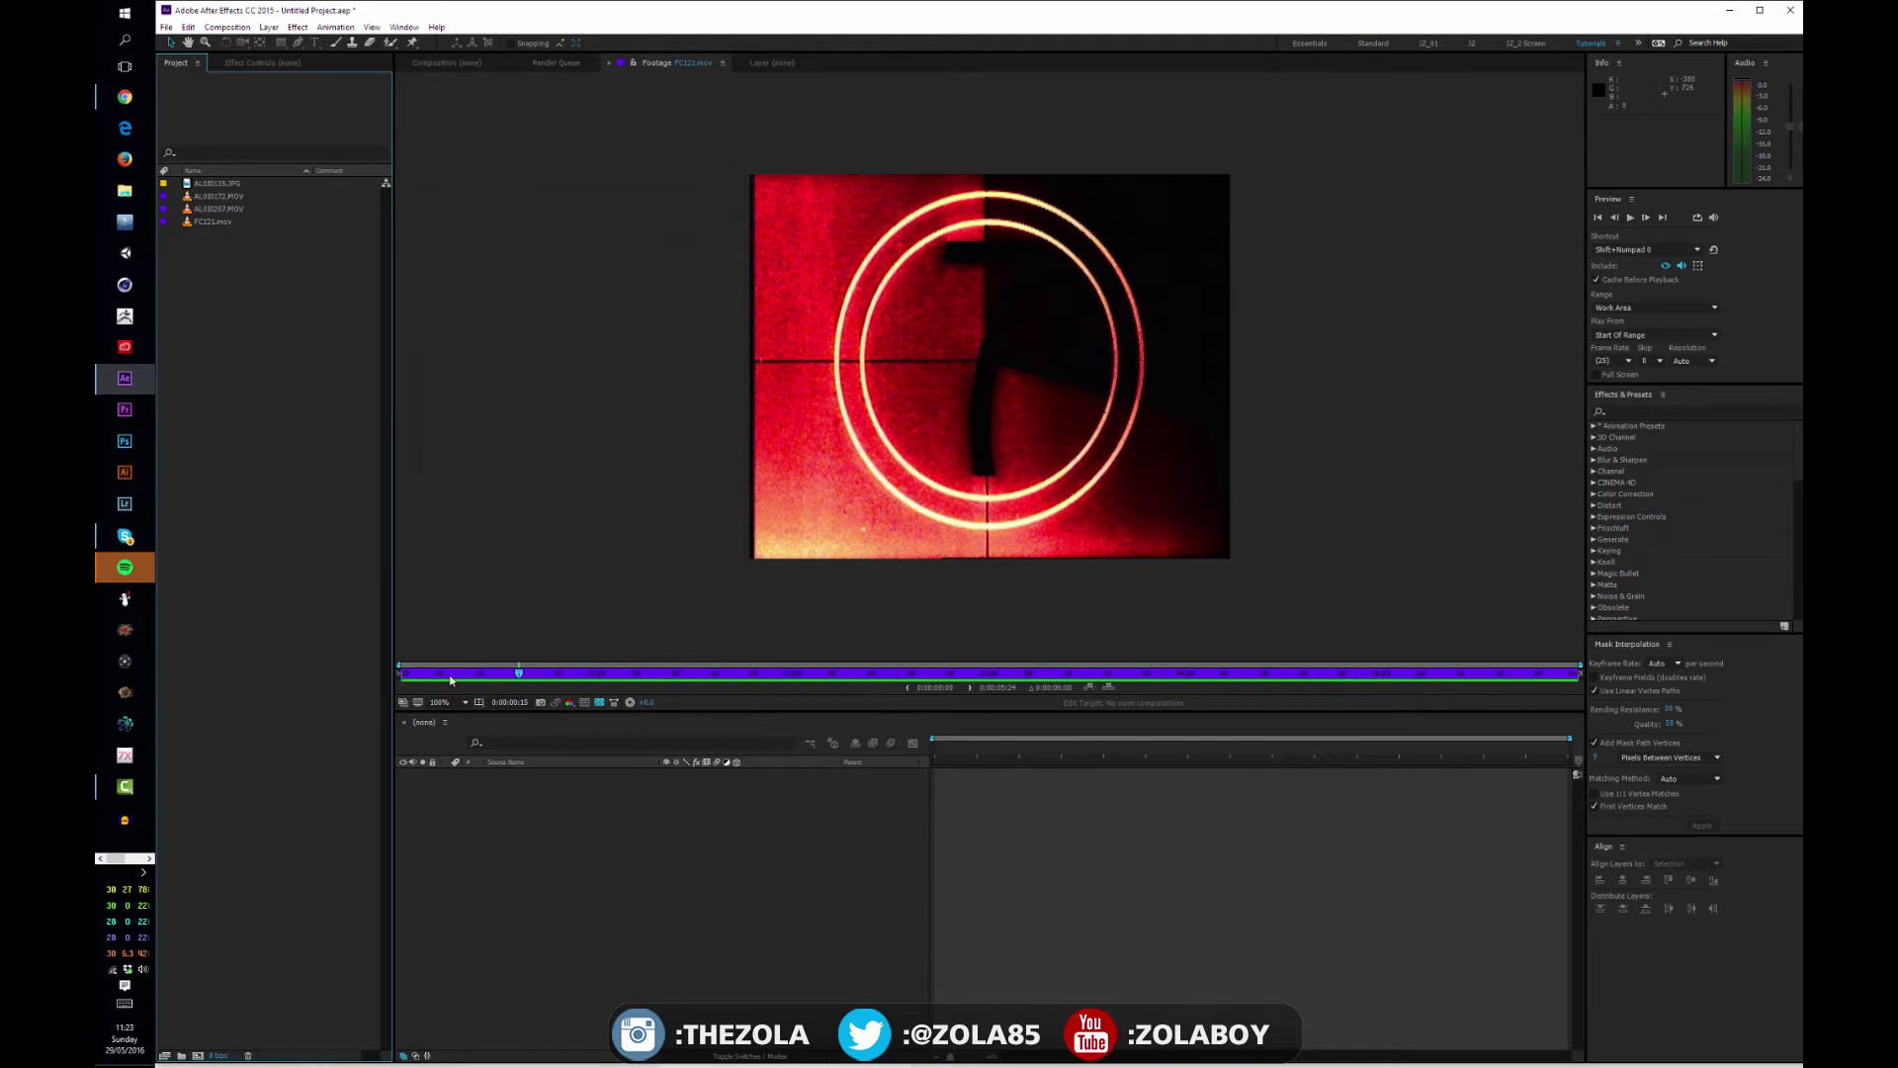
Step: Scrub further into the countdown clip, then examine the new composition settings and close them without creating one
left_click_drag(450, 677, 817, 673)
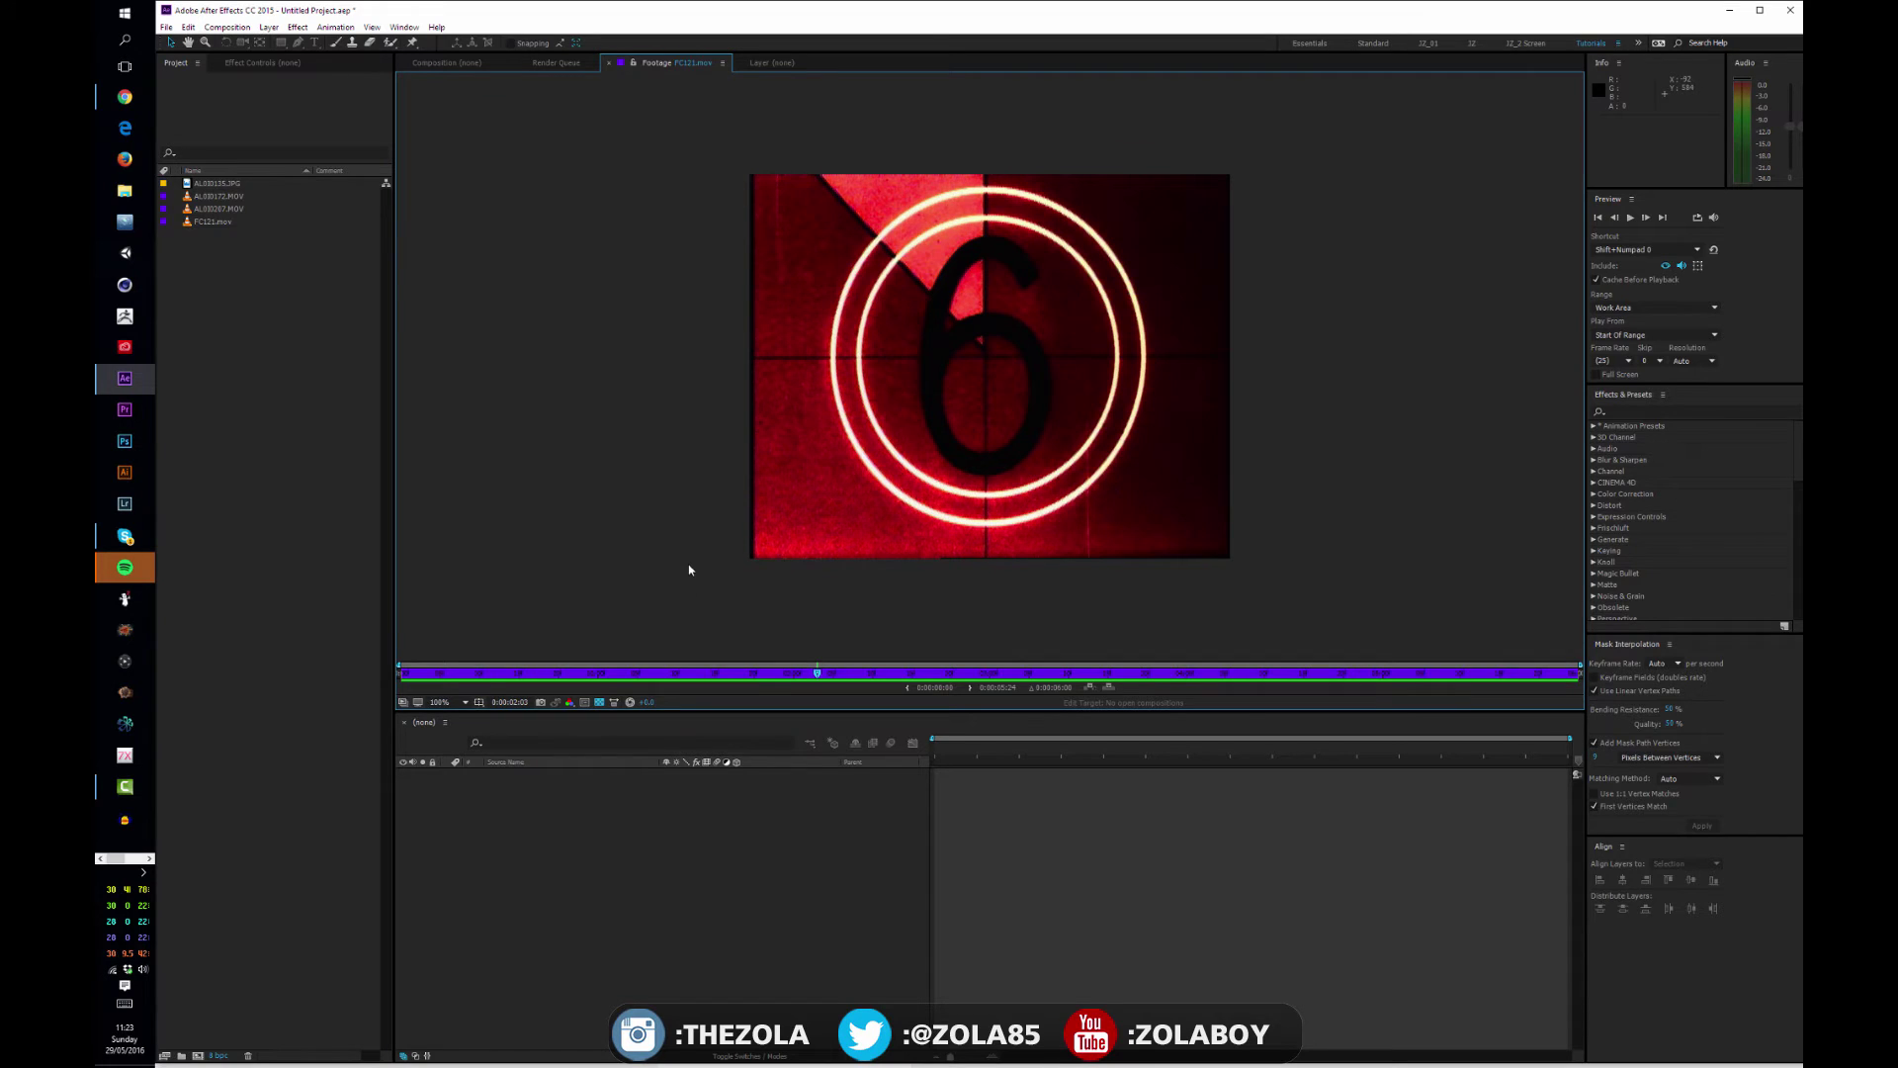
key("ctrl+n")
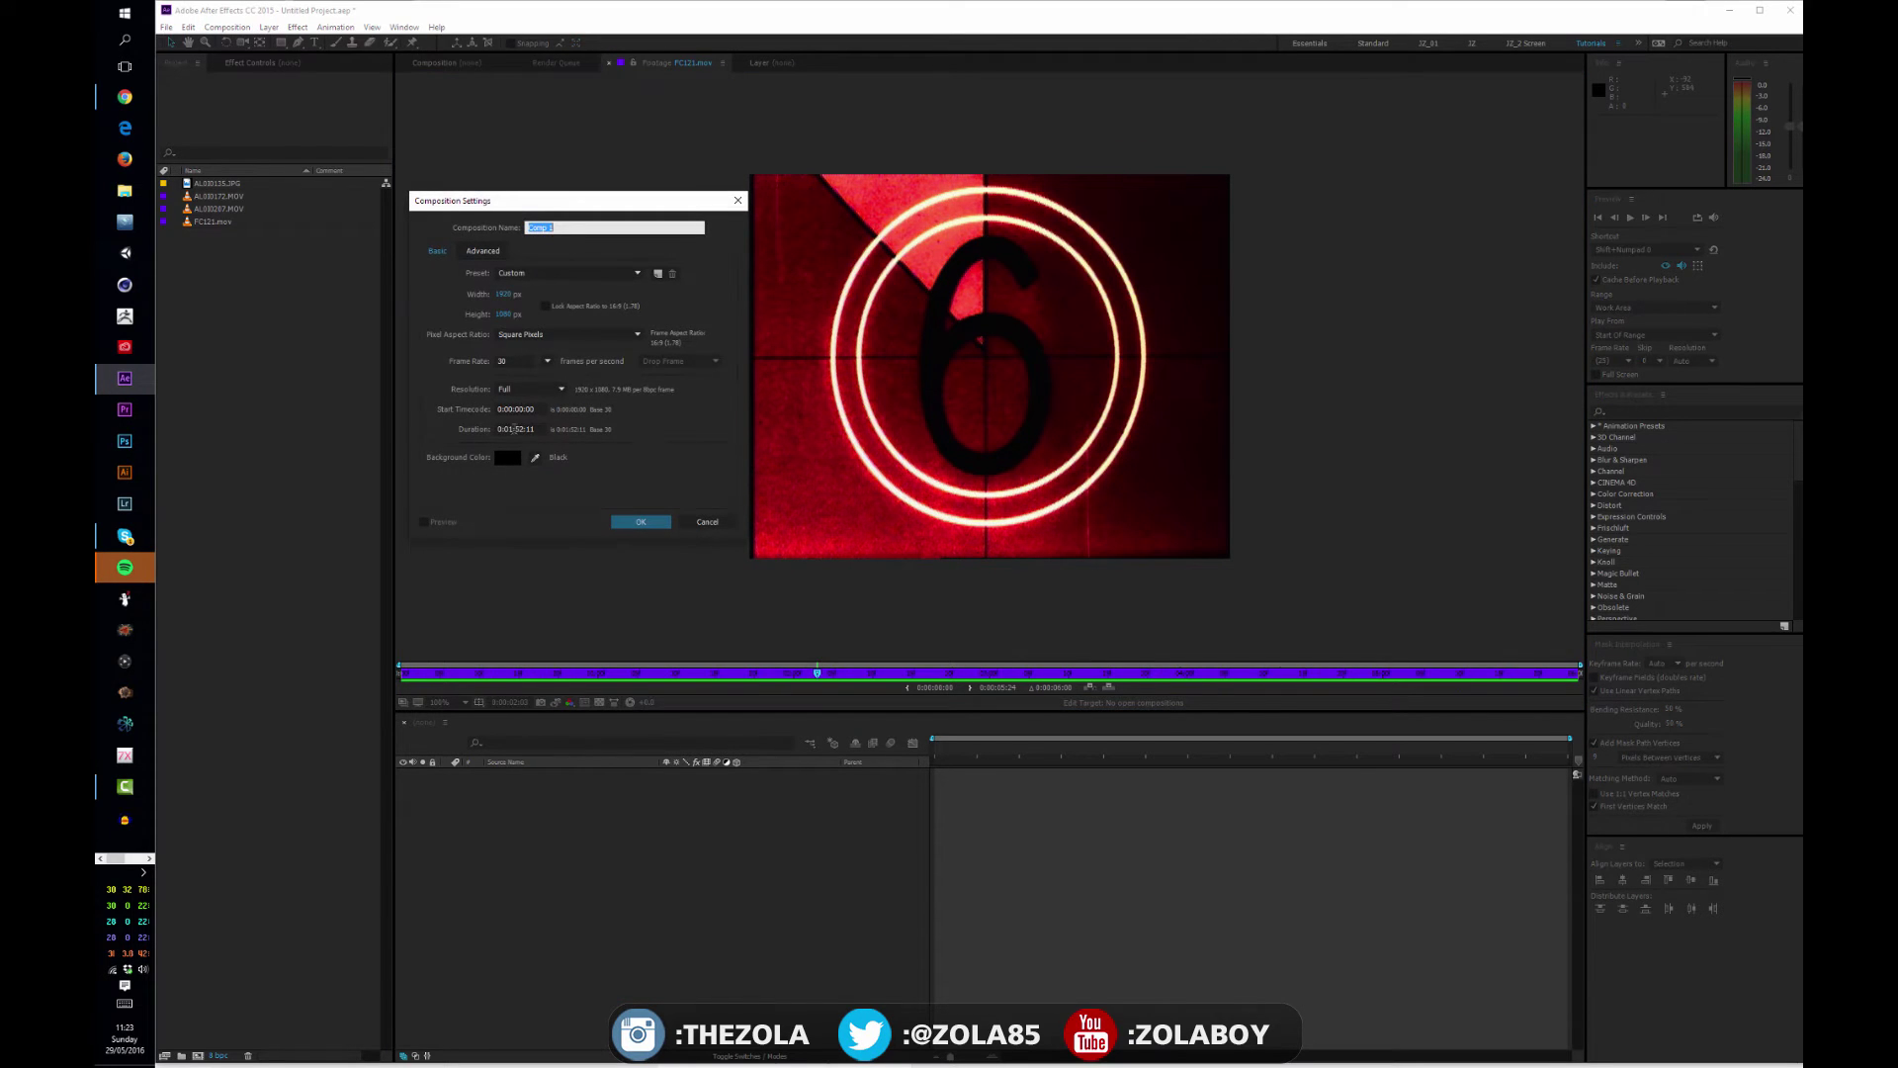
left_click(514, 429)
key("shift+Tab")
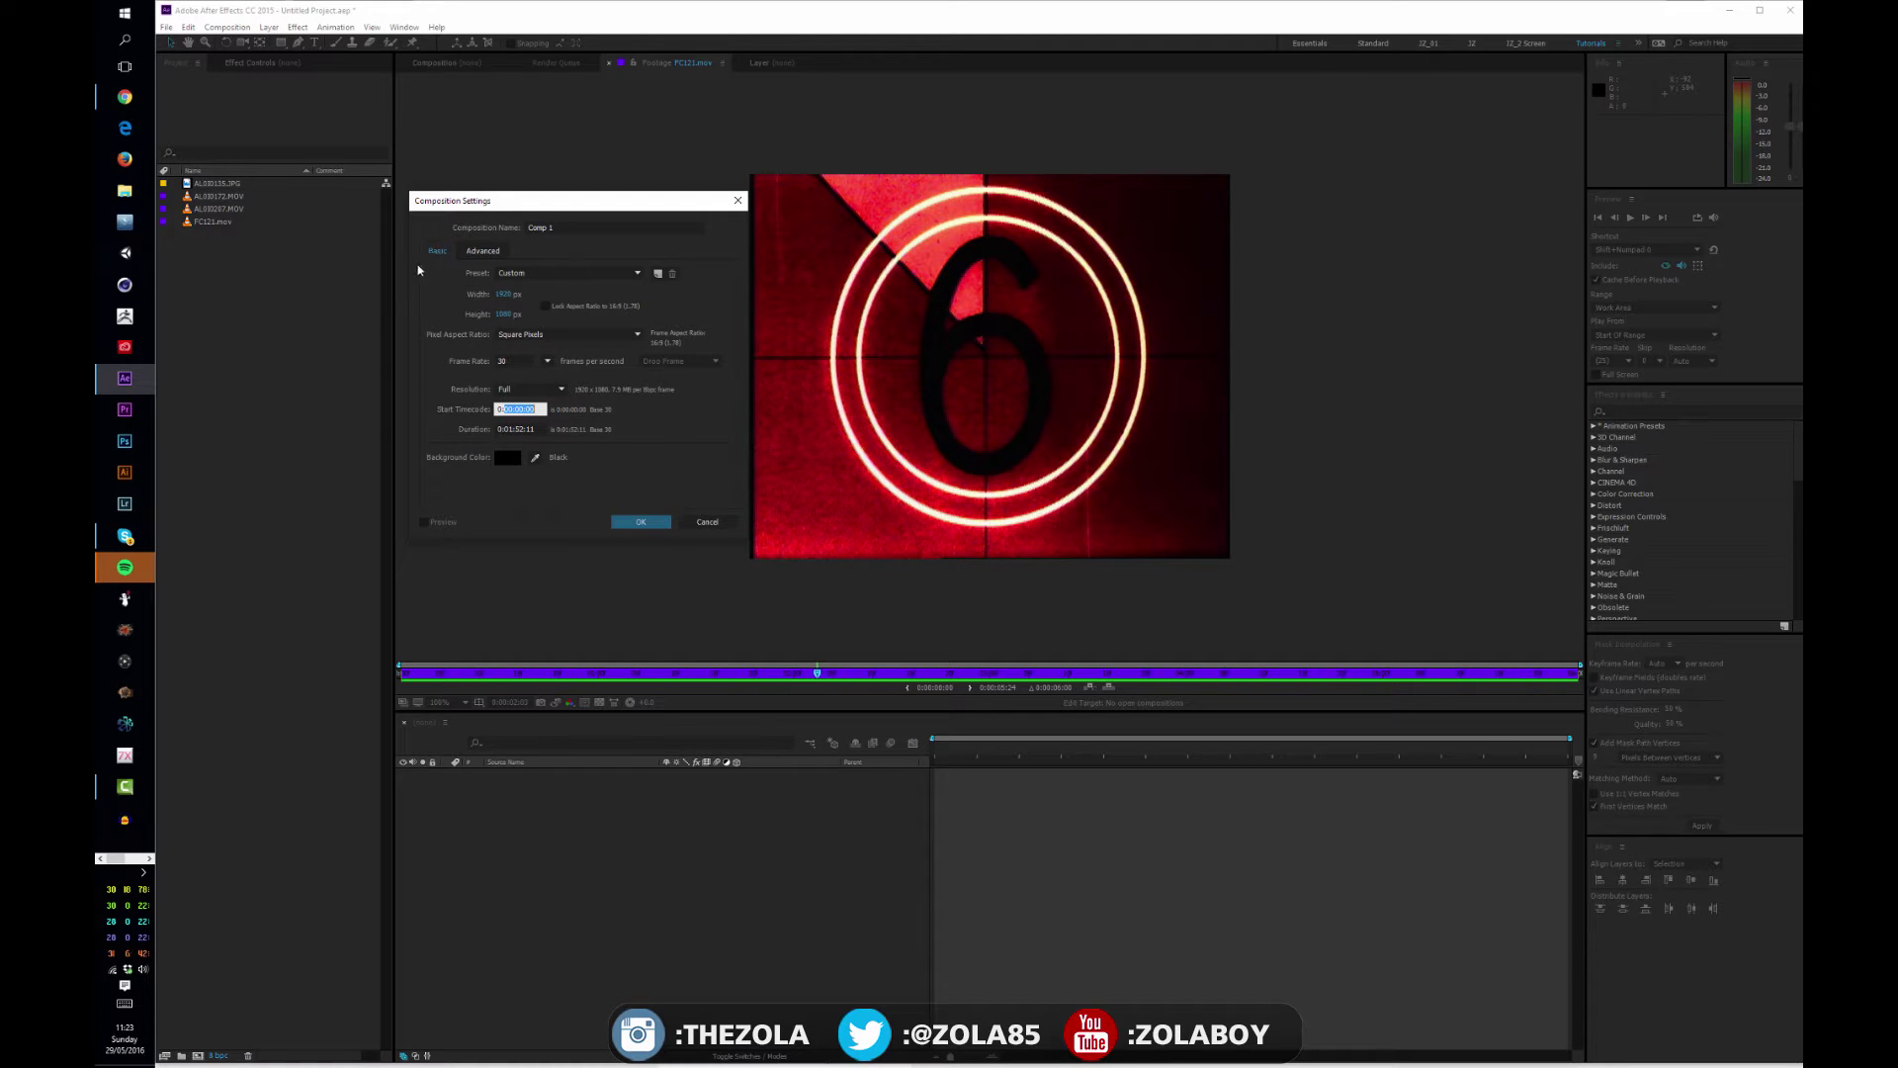
left_click_drag(537, 203, 644, 210)
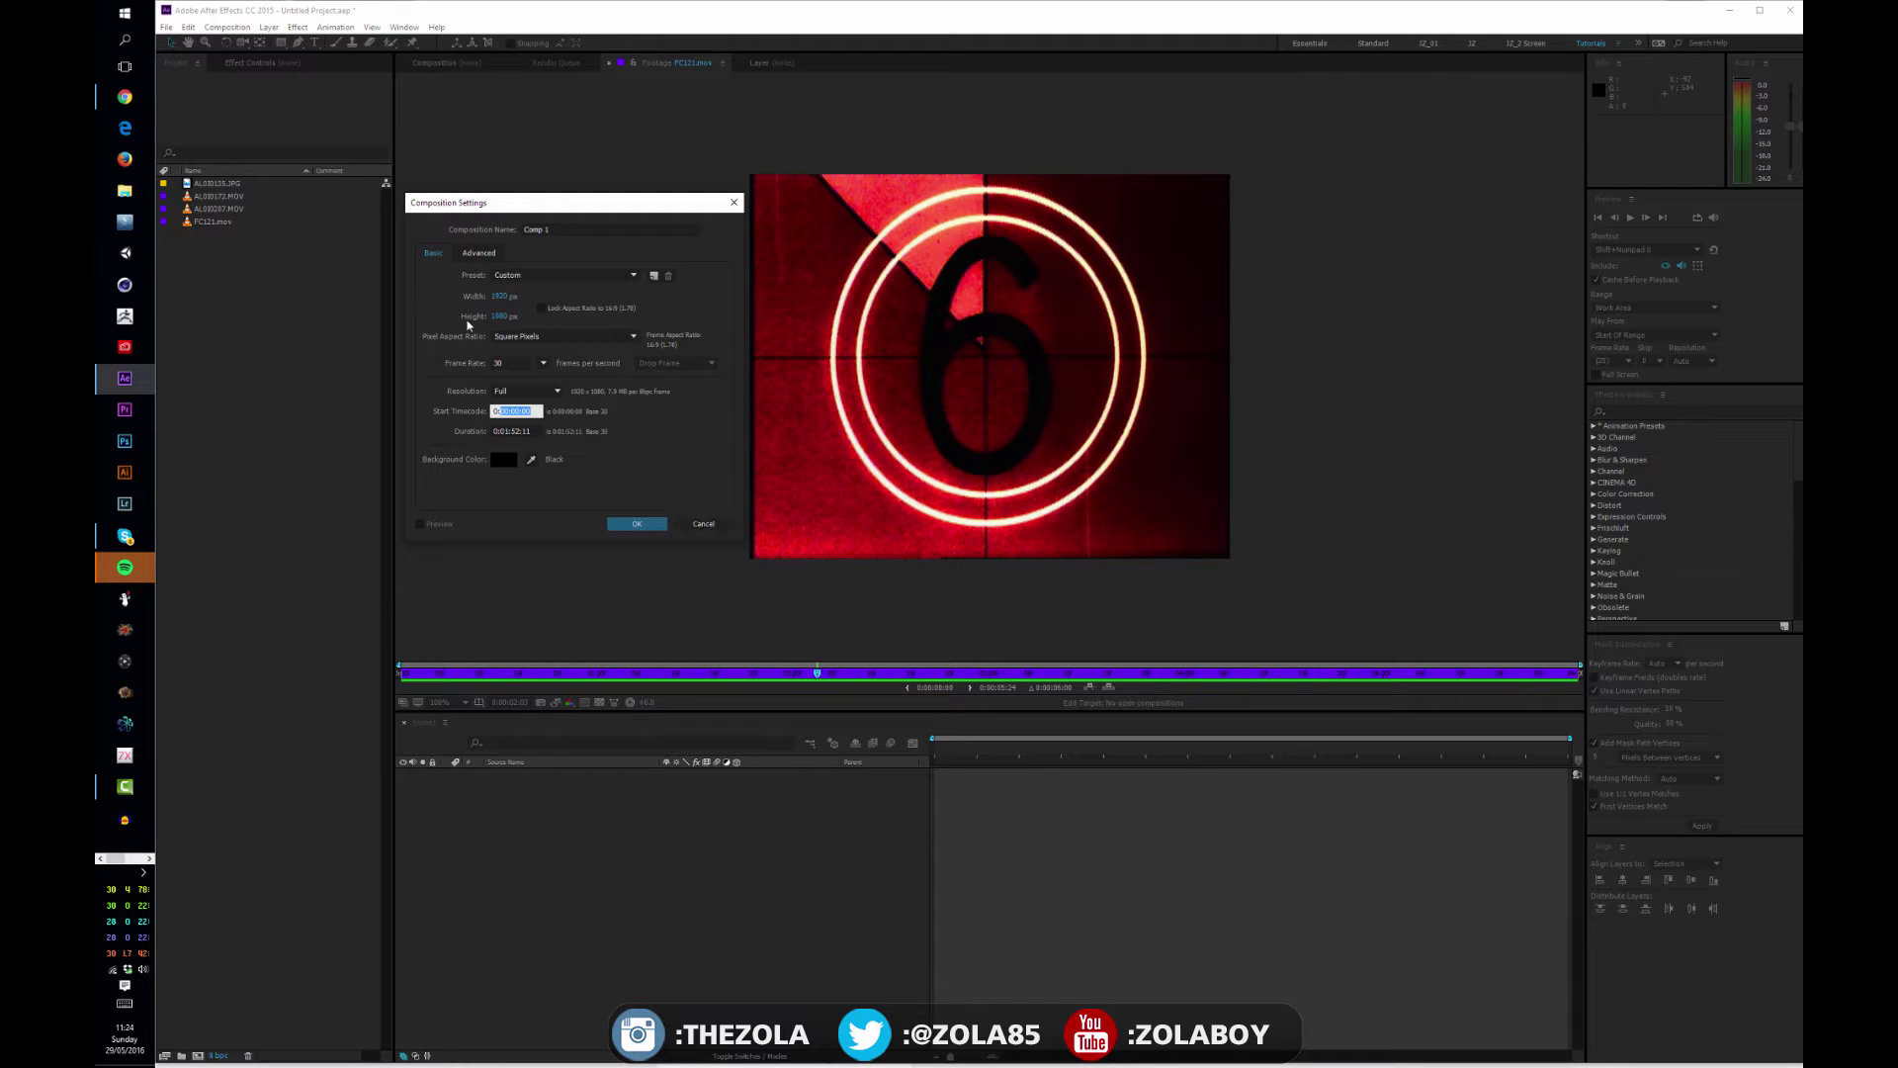
left_click(704, 524)
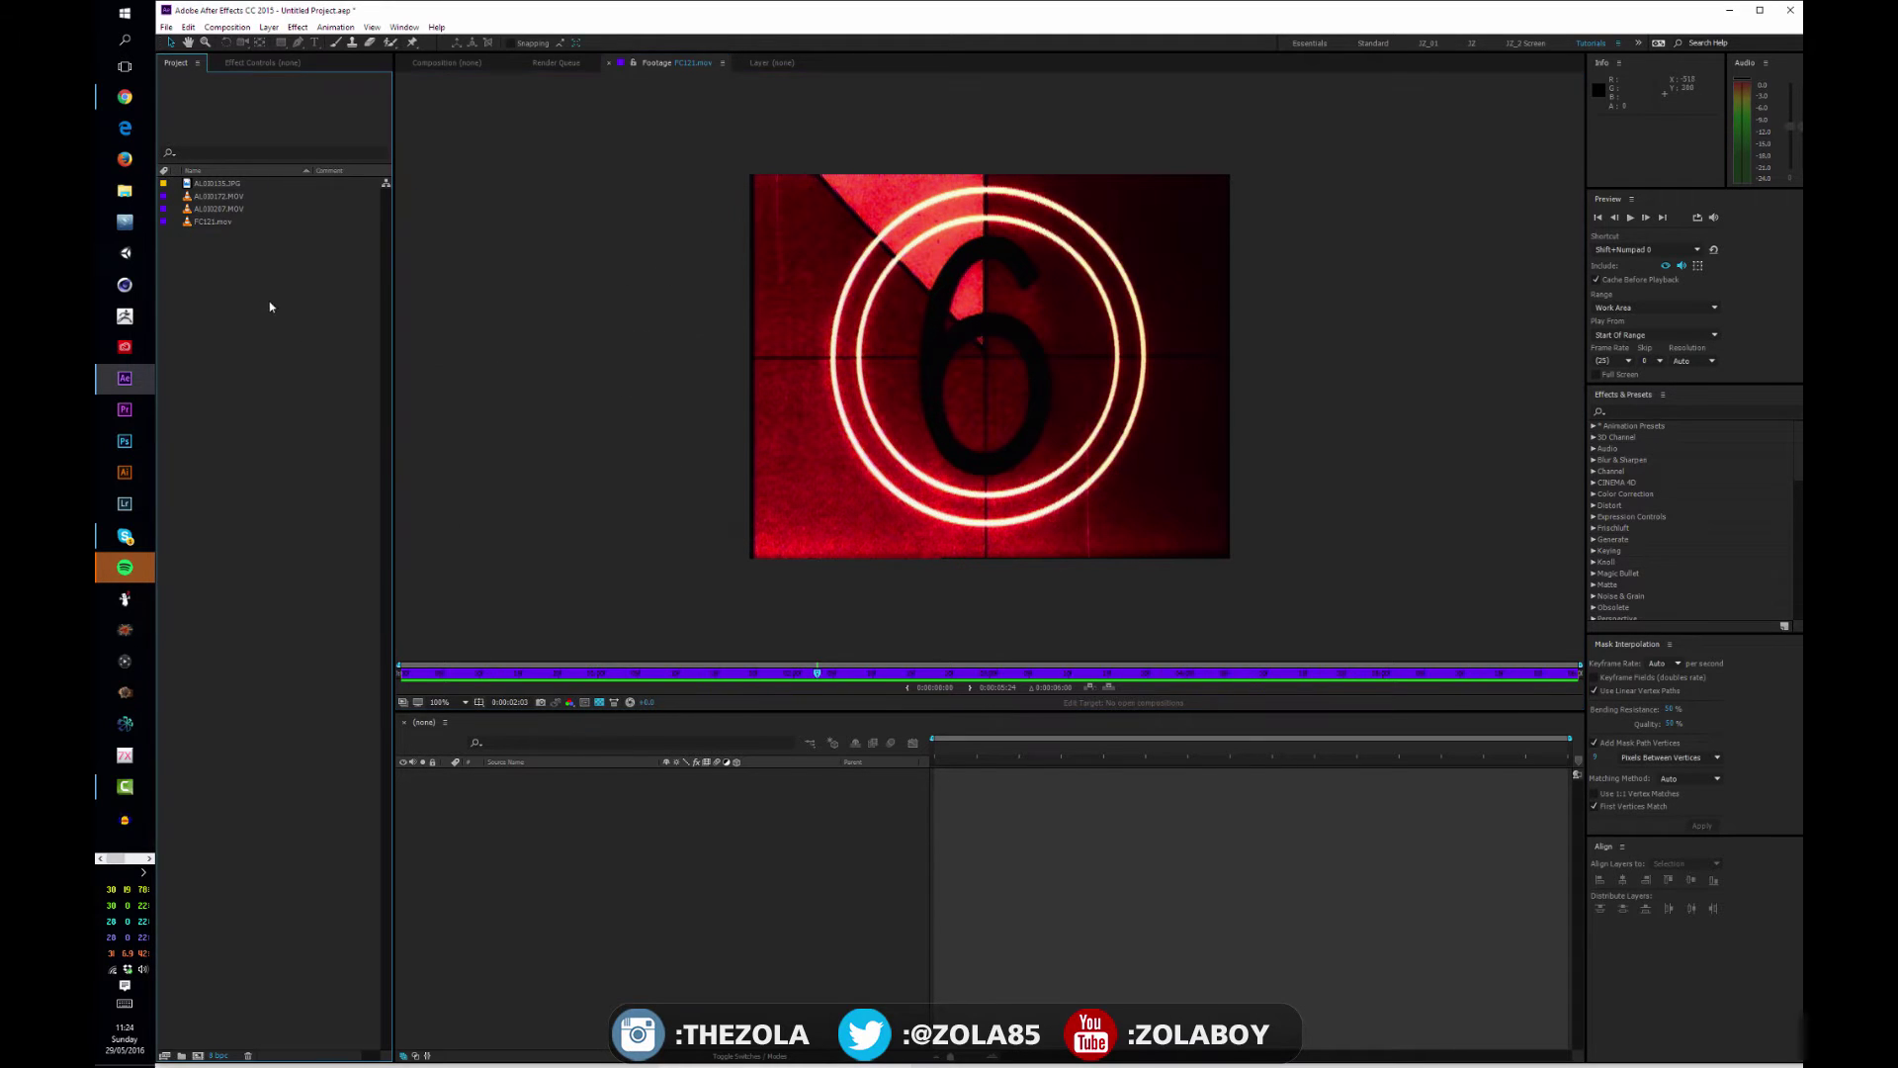
Step: Select the two MOV clips in turn to compare their resolution, duration and frame rate
left_click(223, 196)
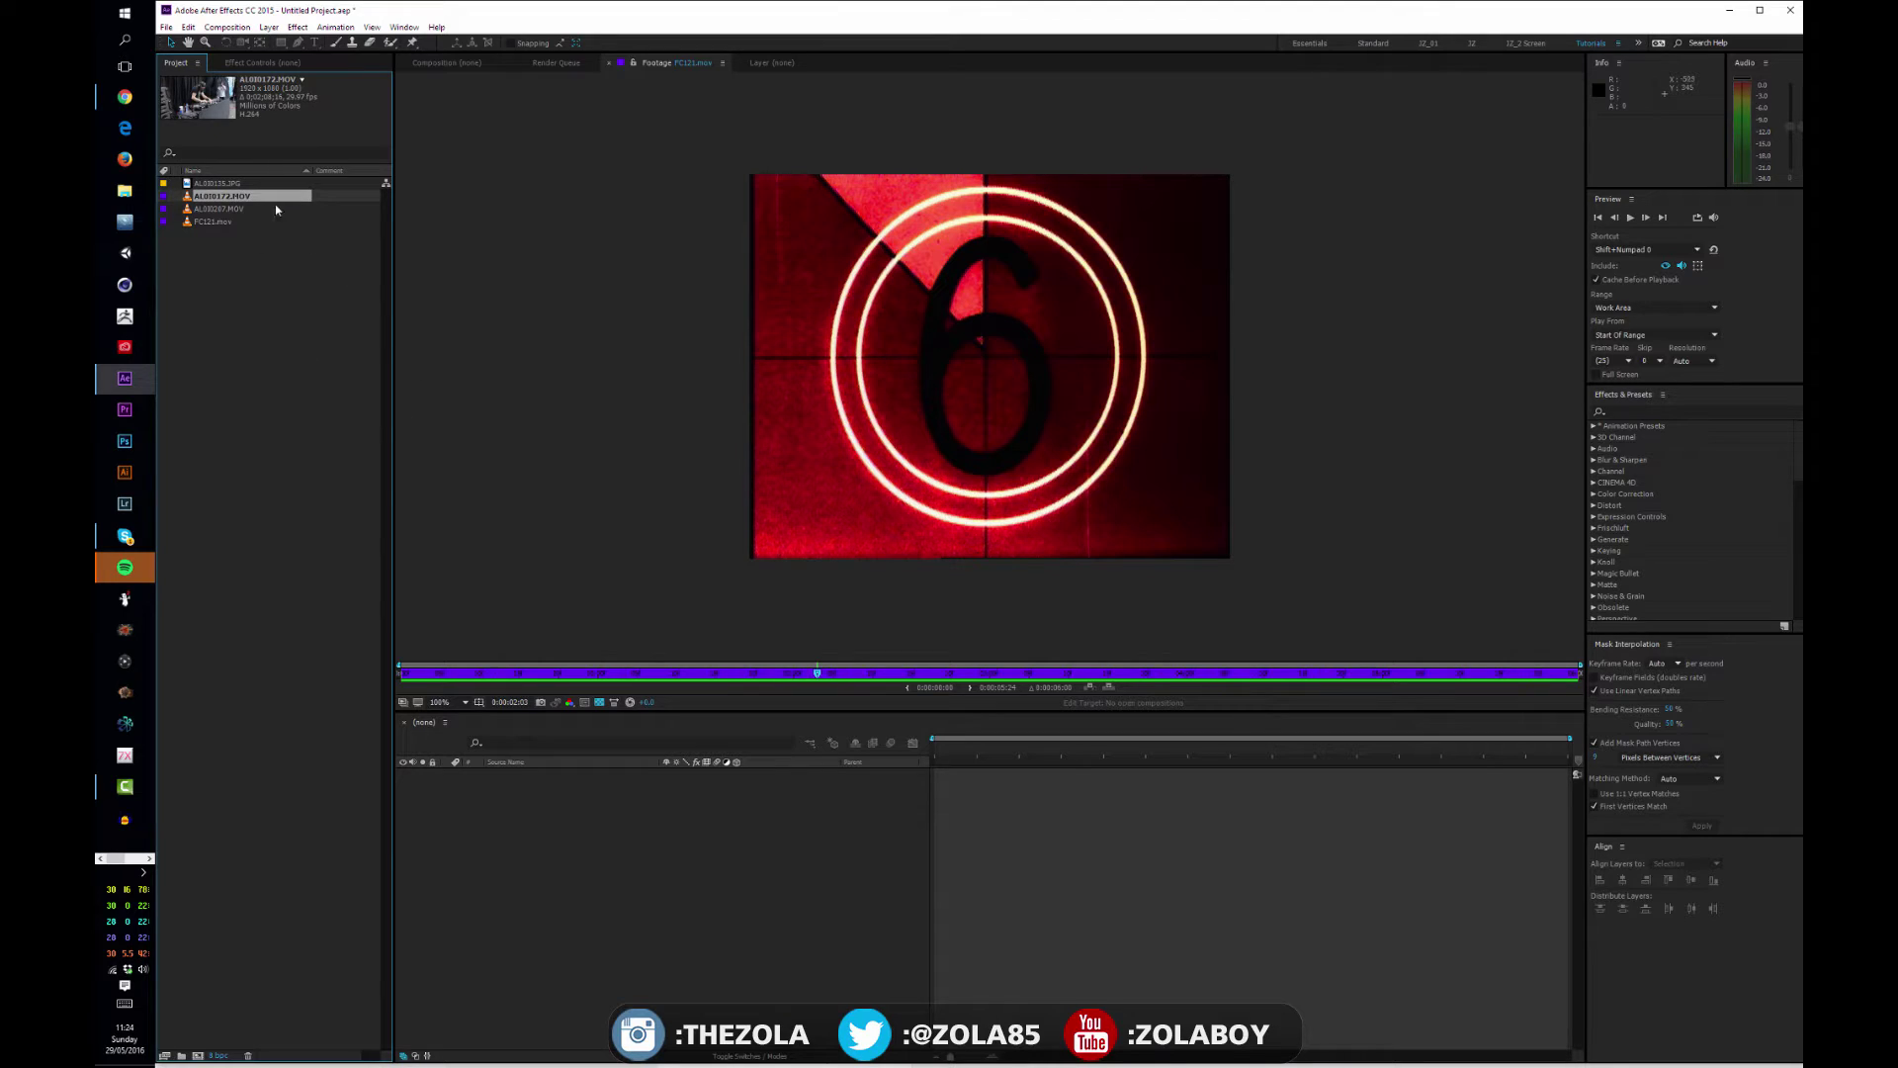
left_click(228, 209)
left_click(229, 197)
left_click(229, 210)
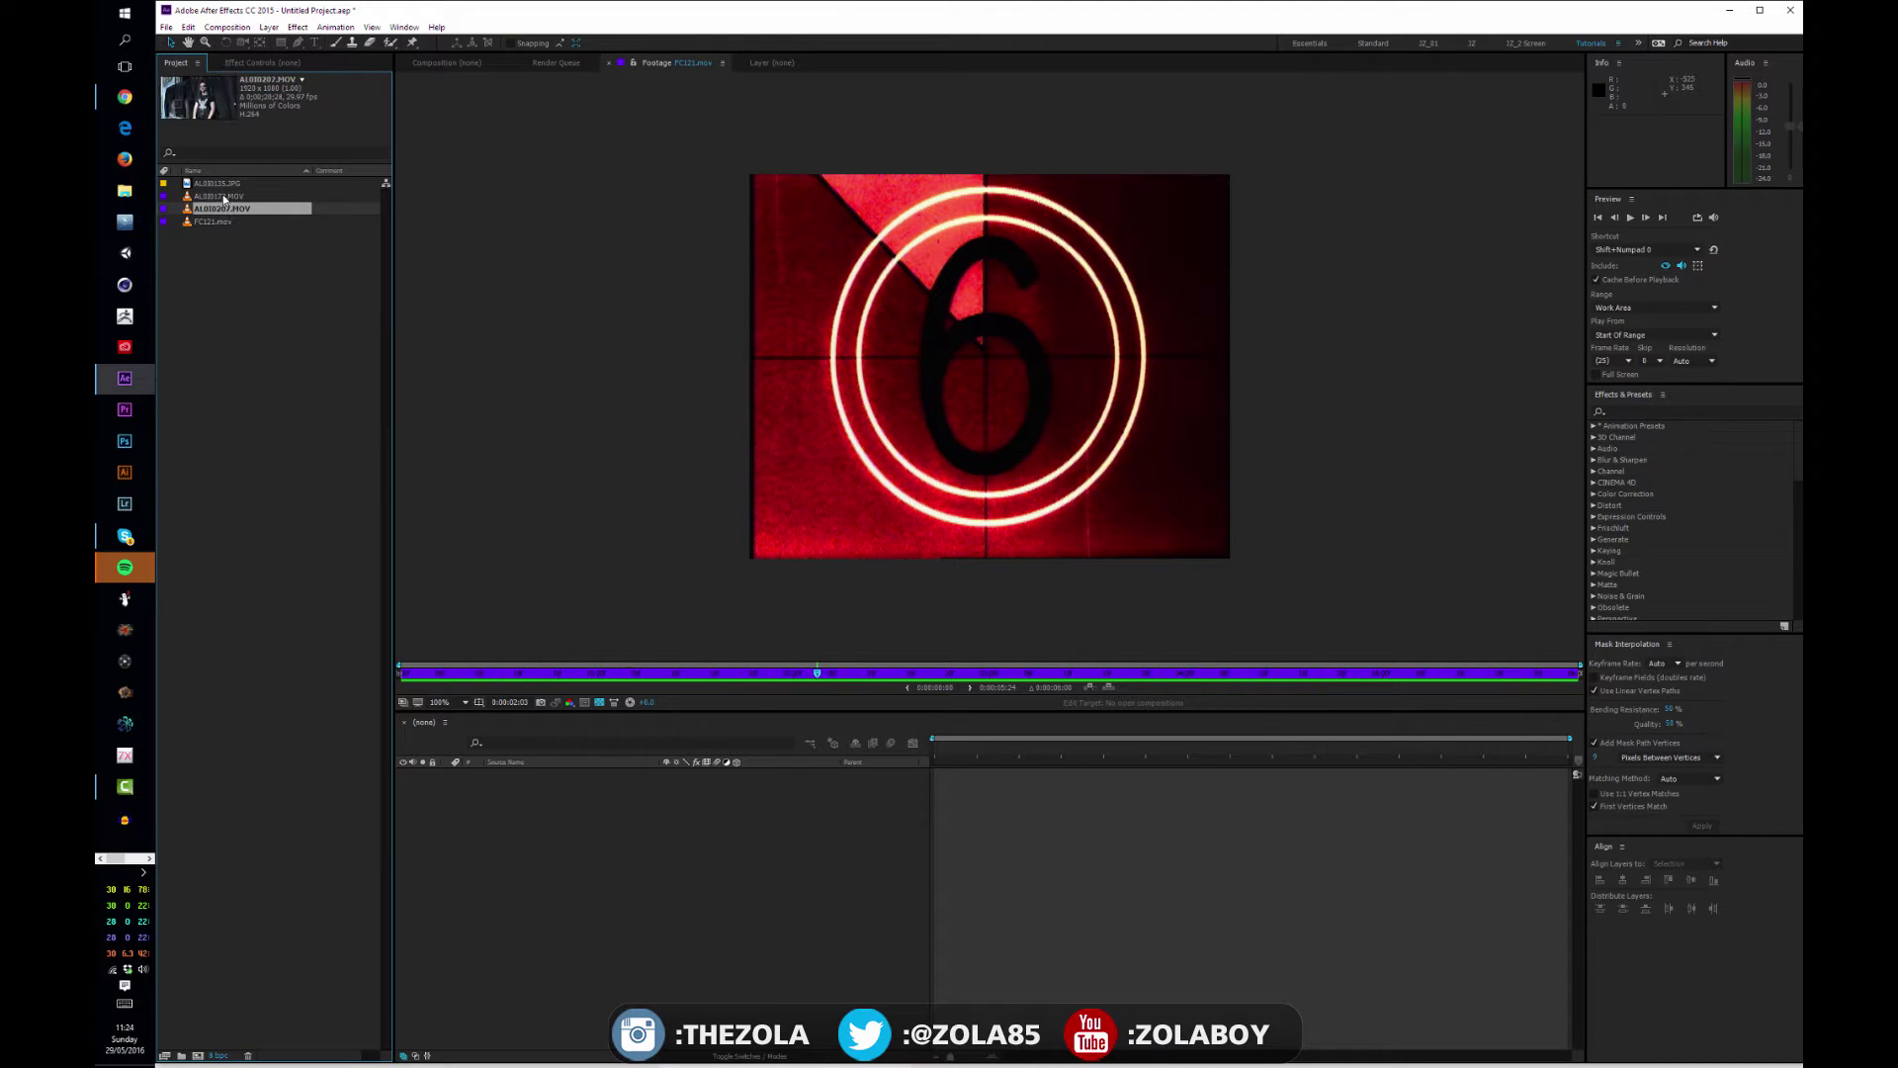
left_click(225, 198)
left_click(246, 254)
left_click(237, 196)
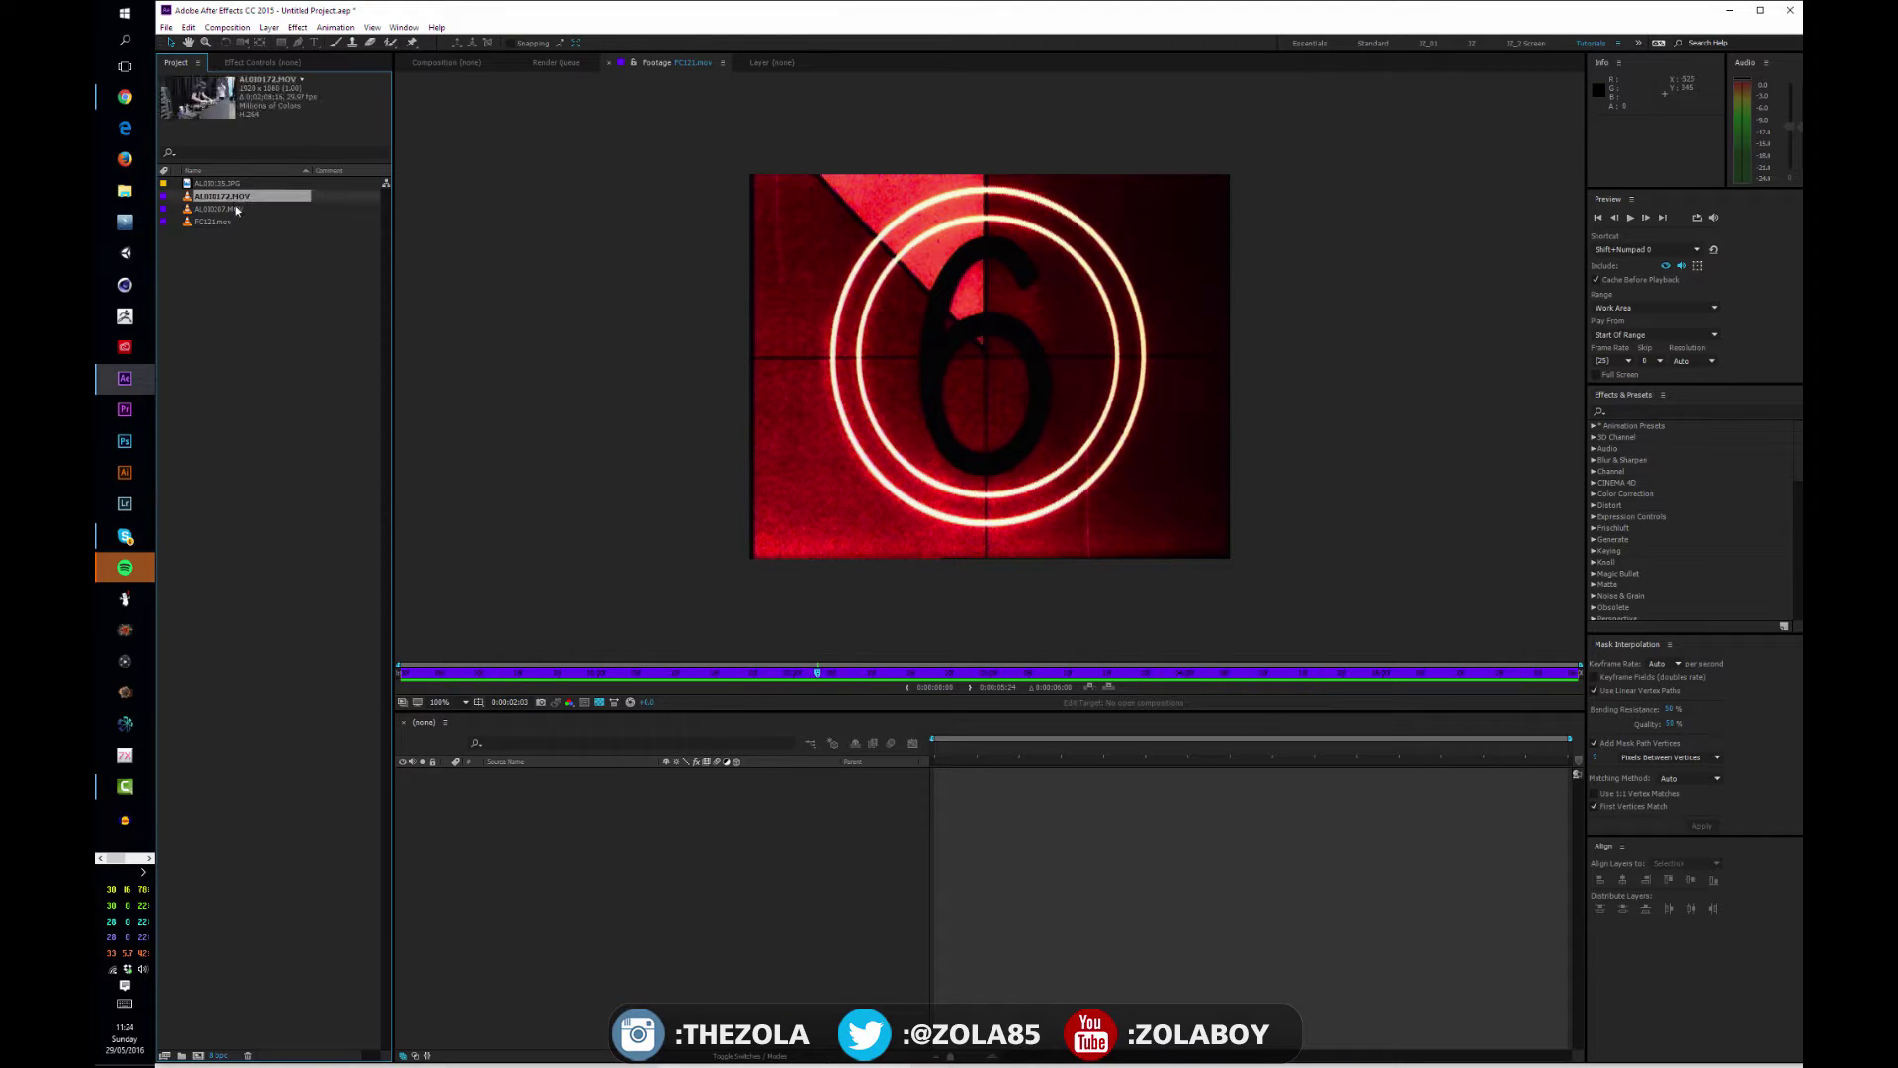
left_click(237, 209)
left_click(262, 285)
left_click(227, 197)
left_click(228, 210)
left_click(235, 255)
left_click(186, 210)
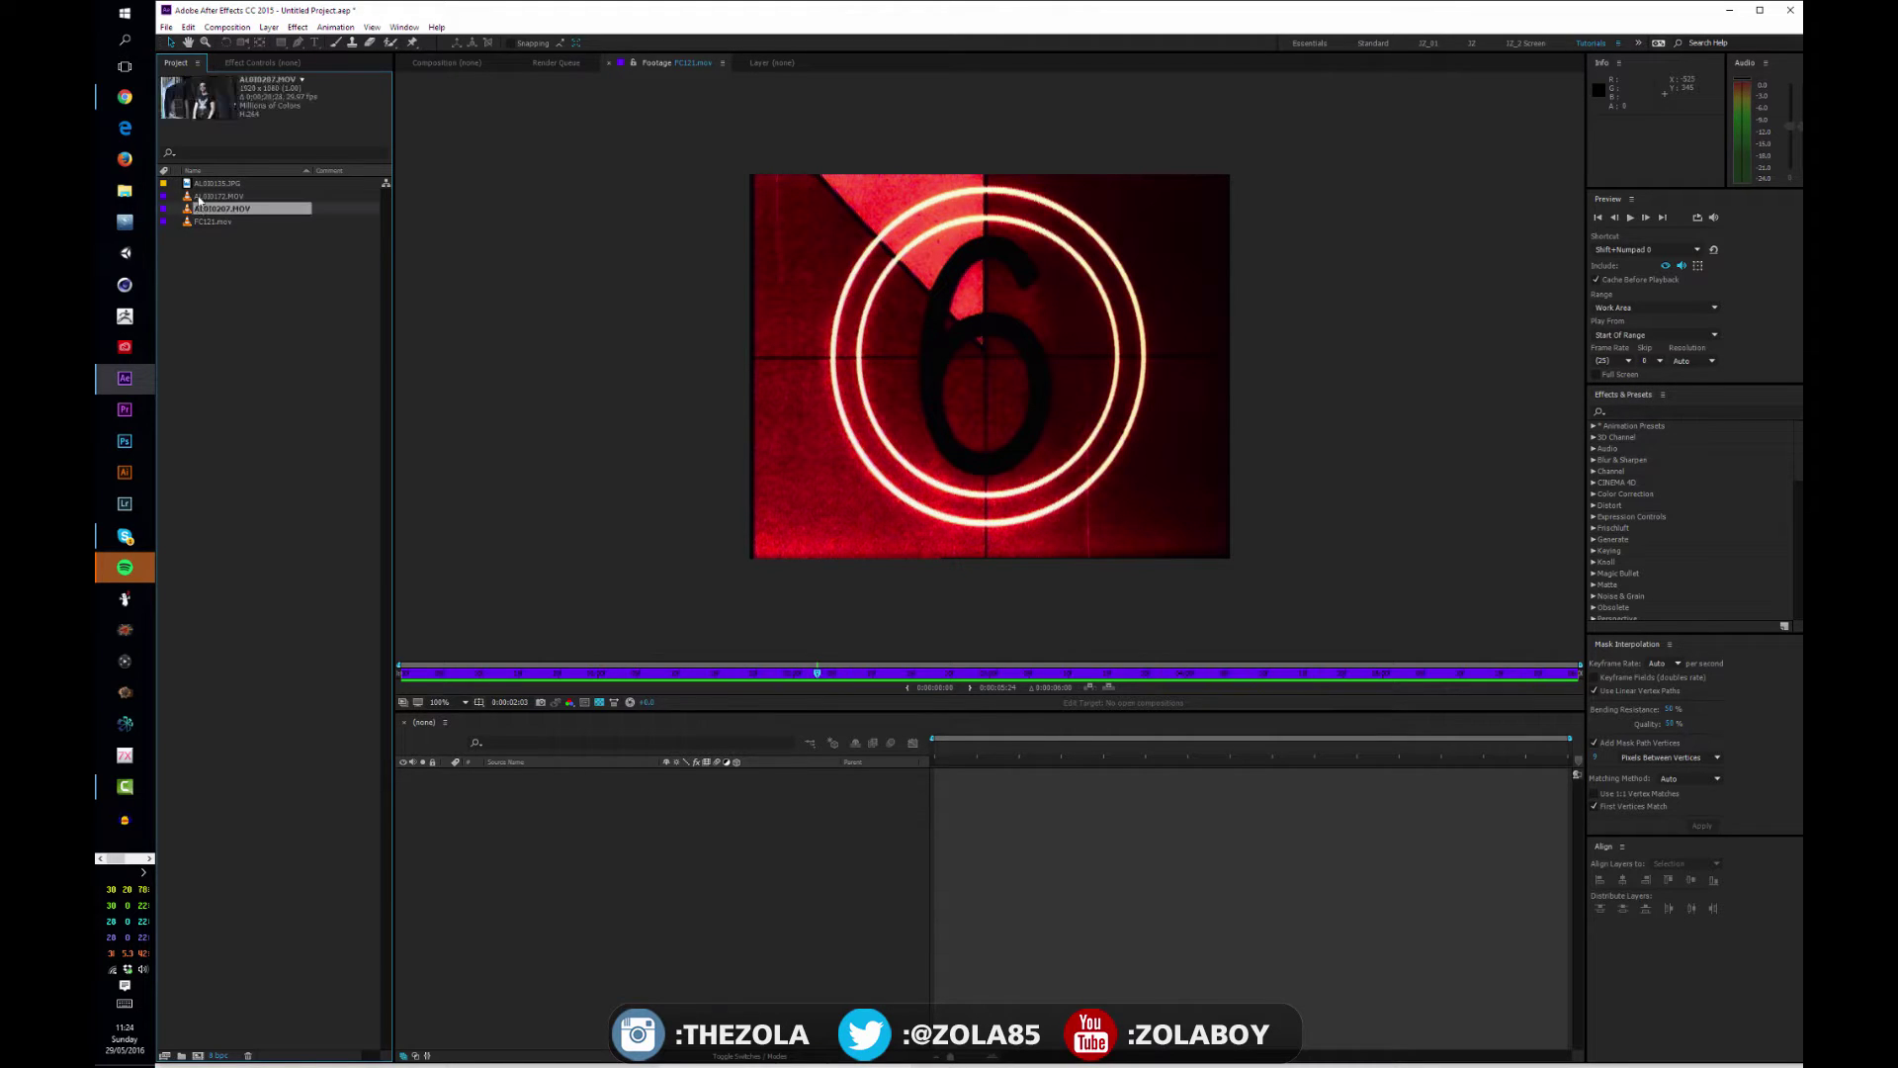
left_click(202, 197)
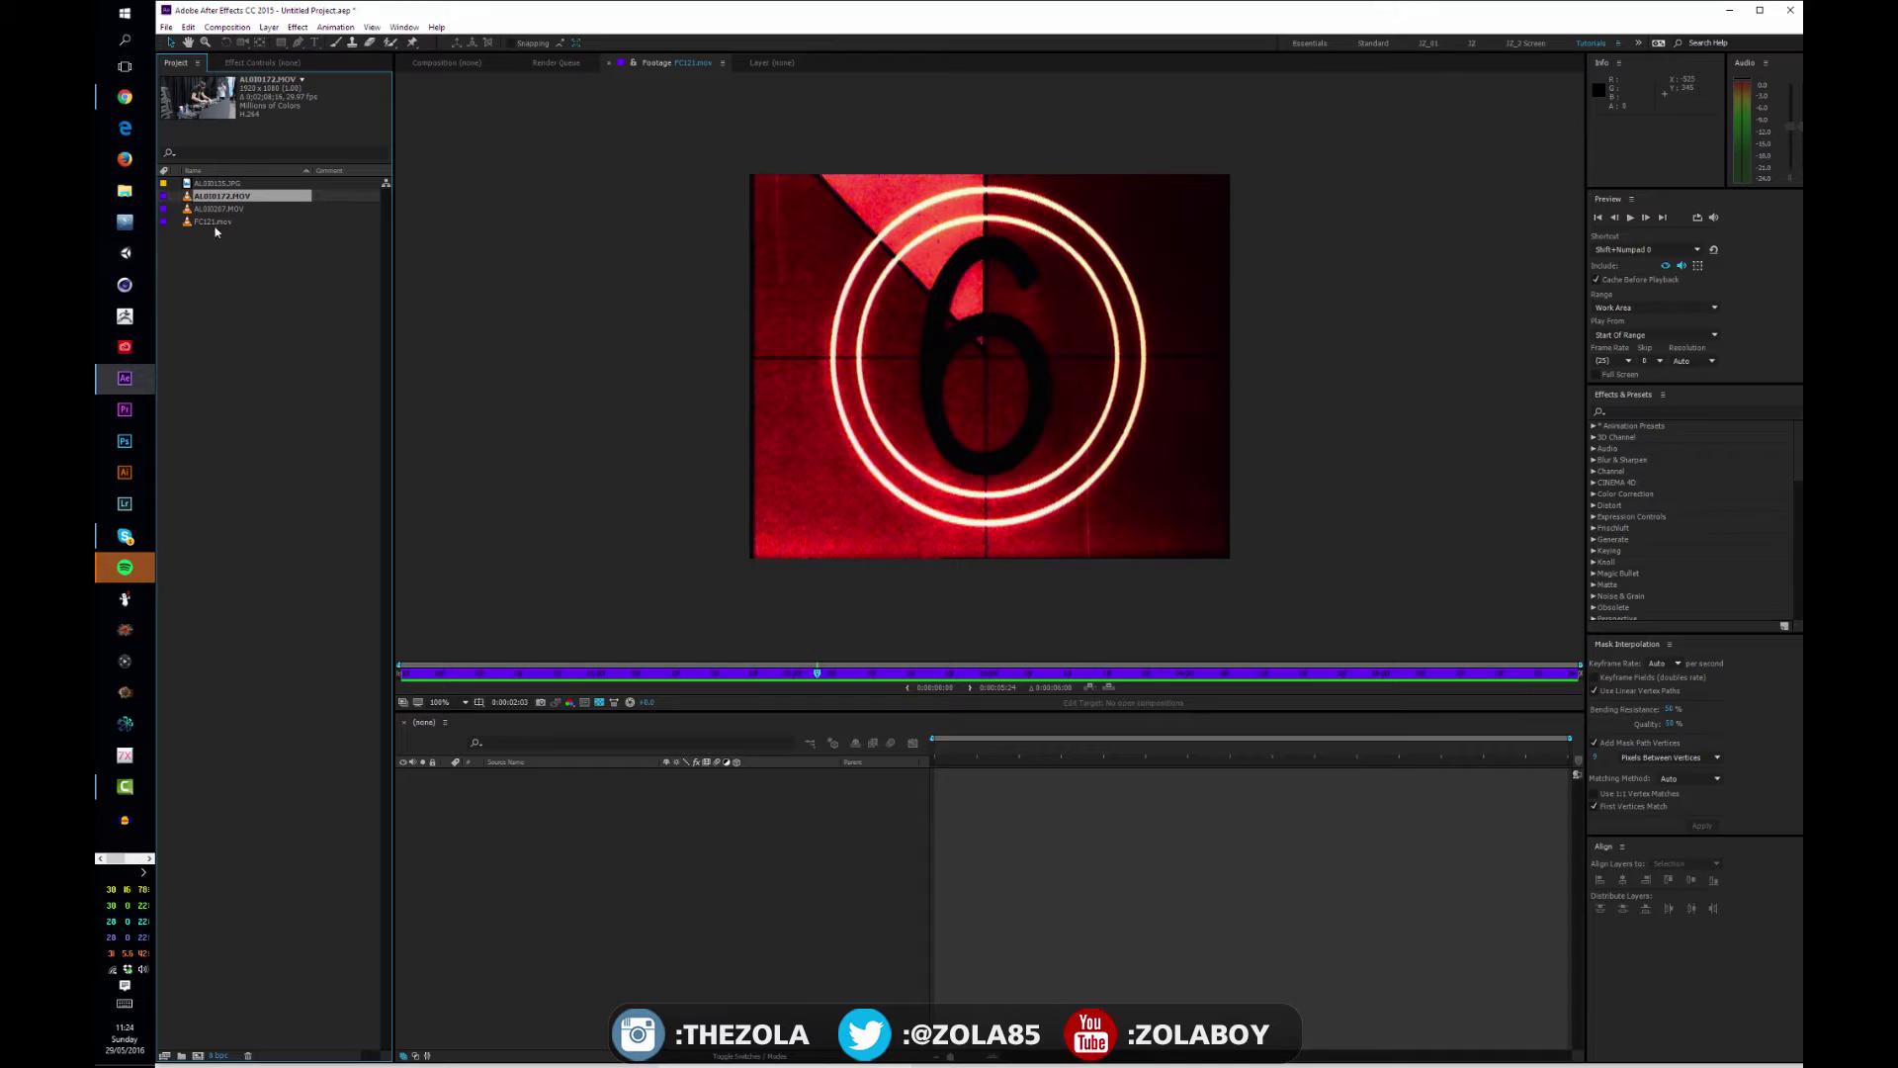
Step: Review the creation and import options available in the project, without importing anything
left_click_drag(290, 394, 210, 182)
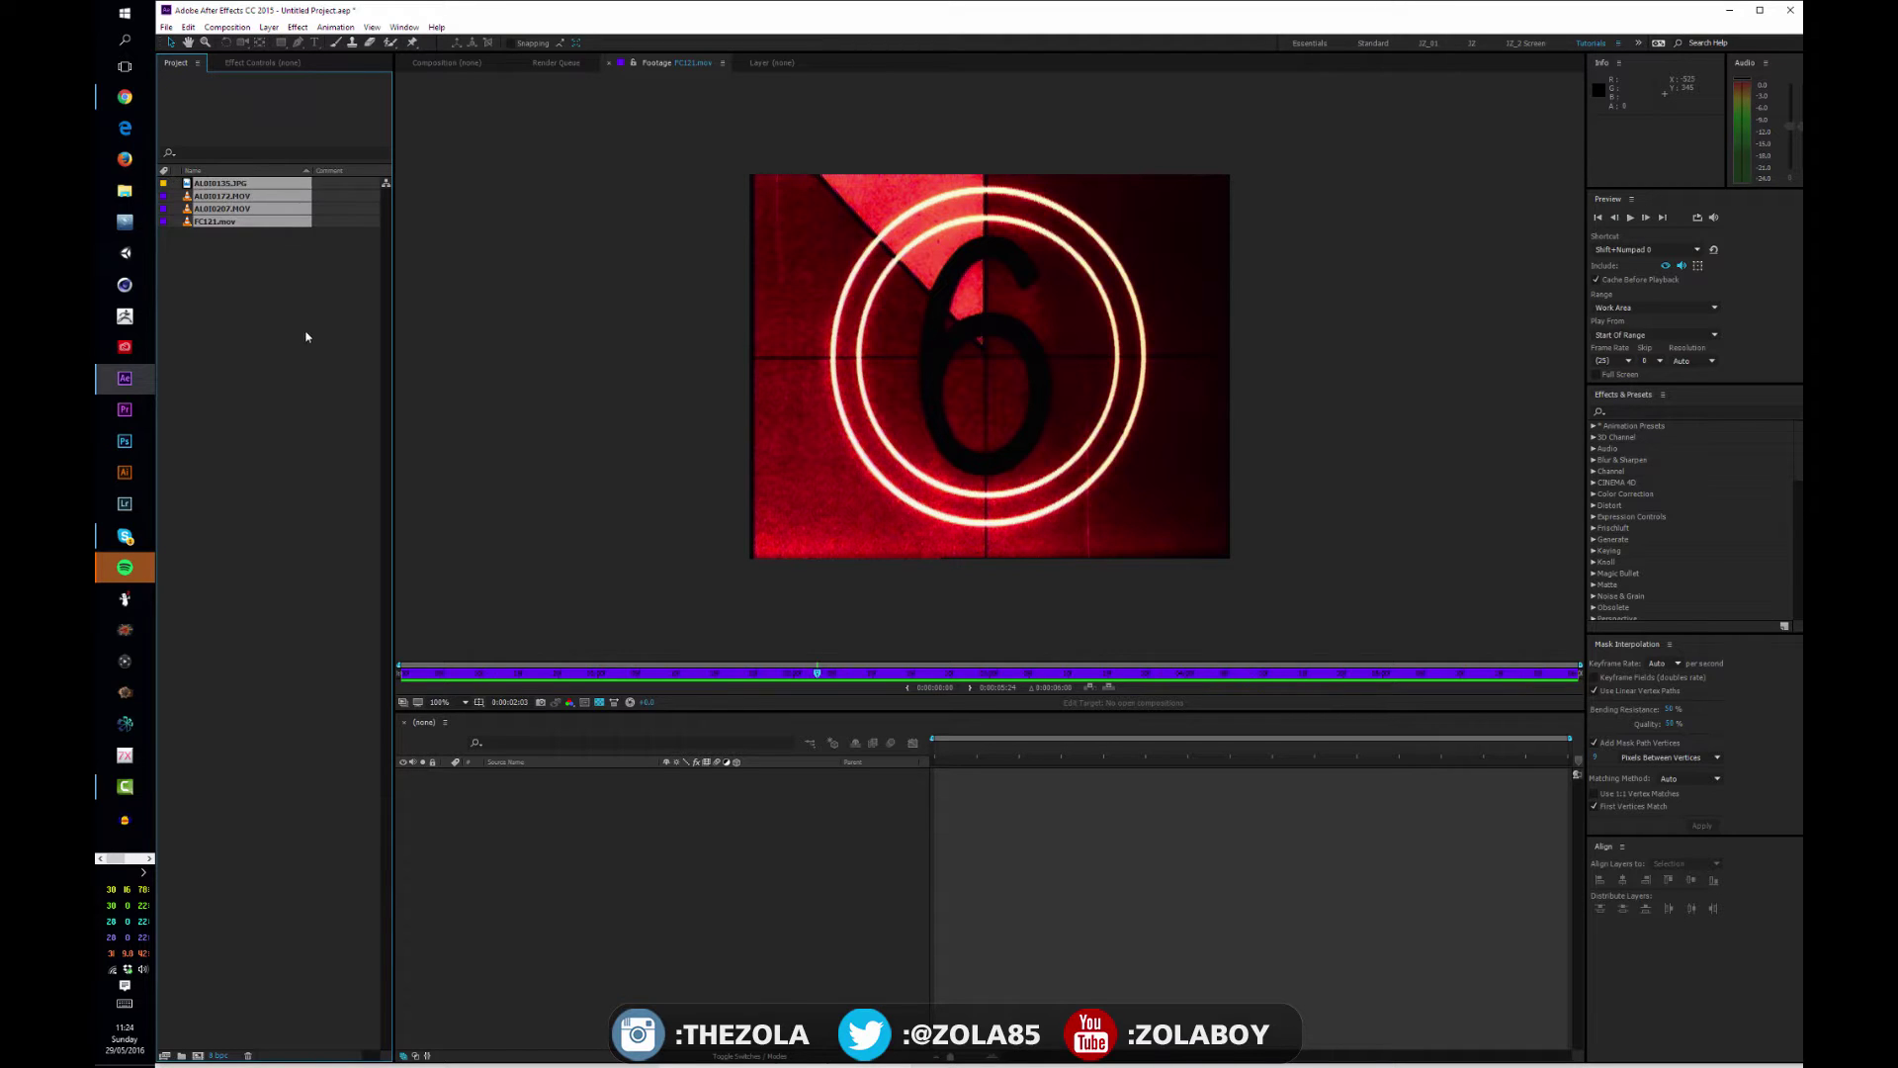
left_click(304, 334)
right_click(245, 300)
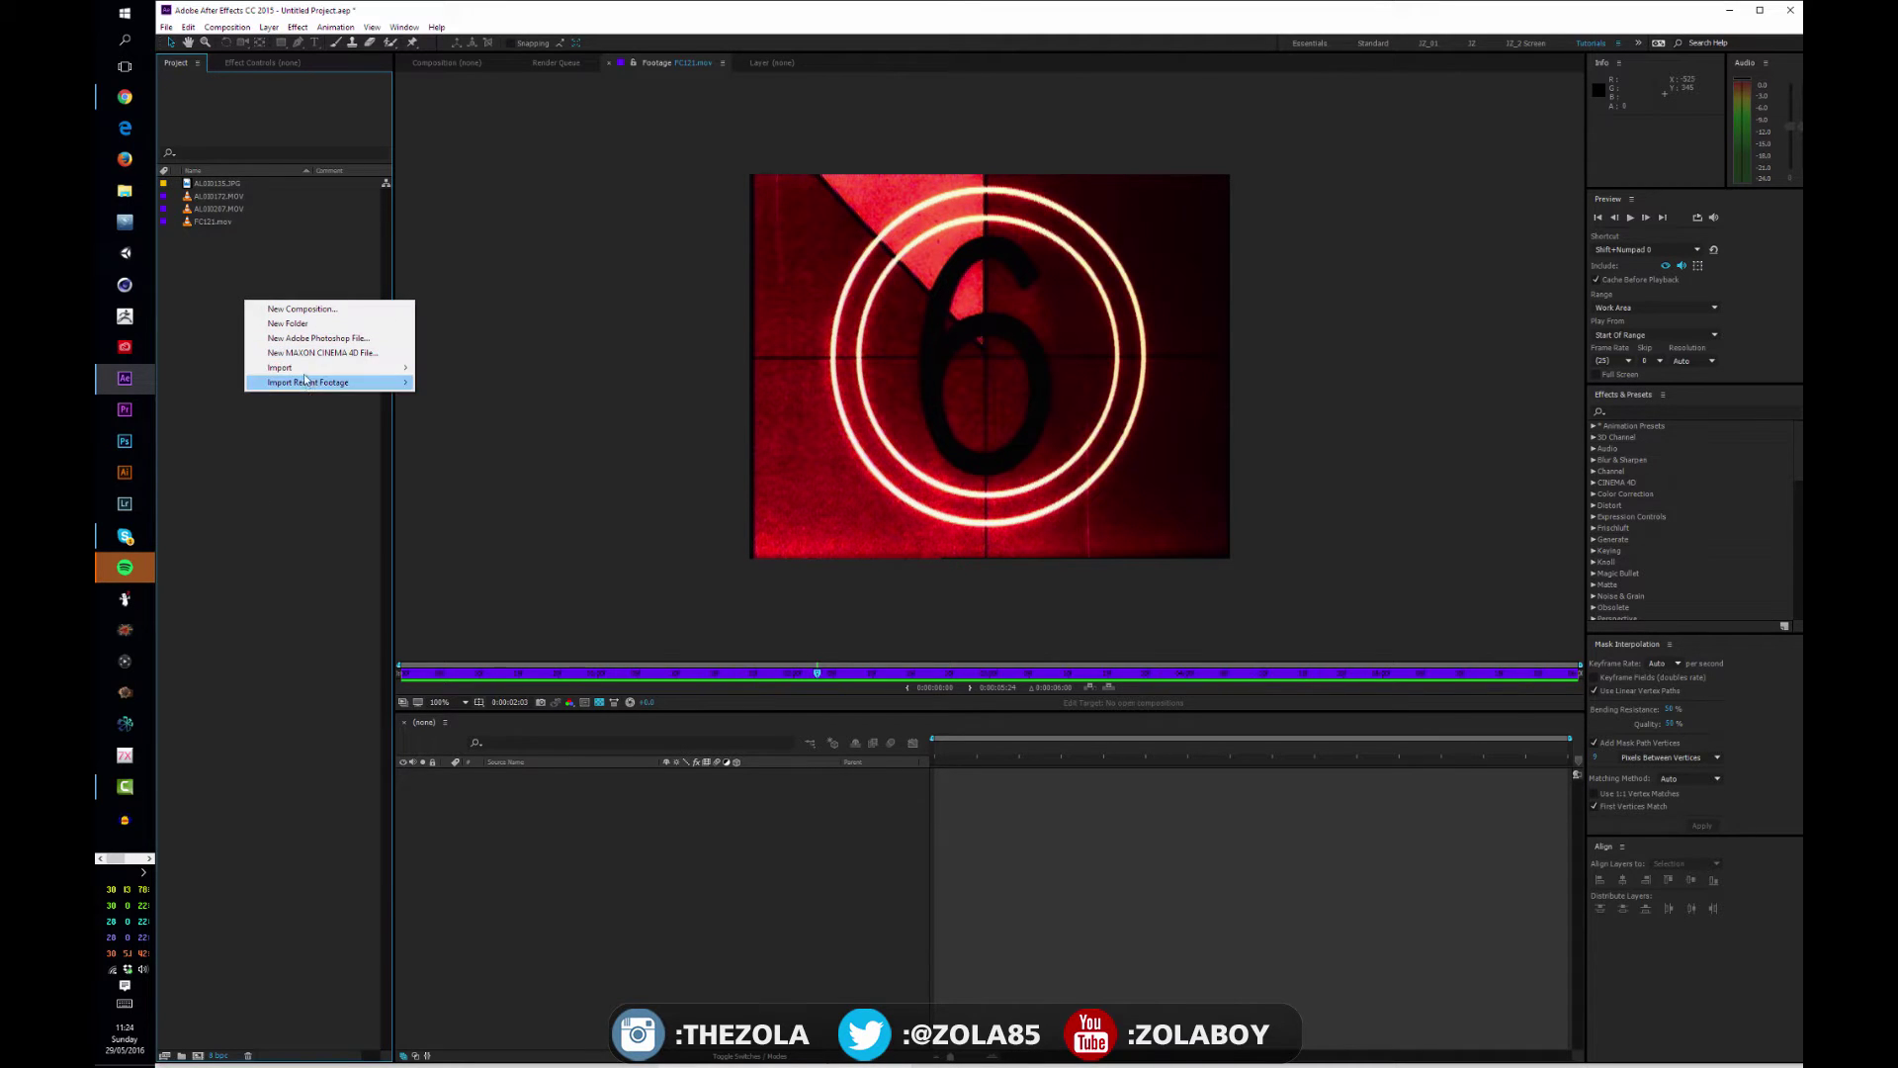
mouse_move(308, 368)
left_click(291, 500)
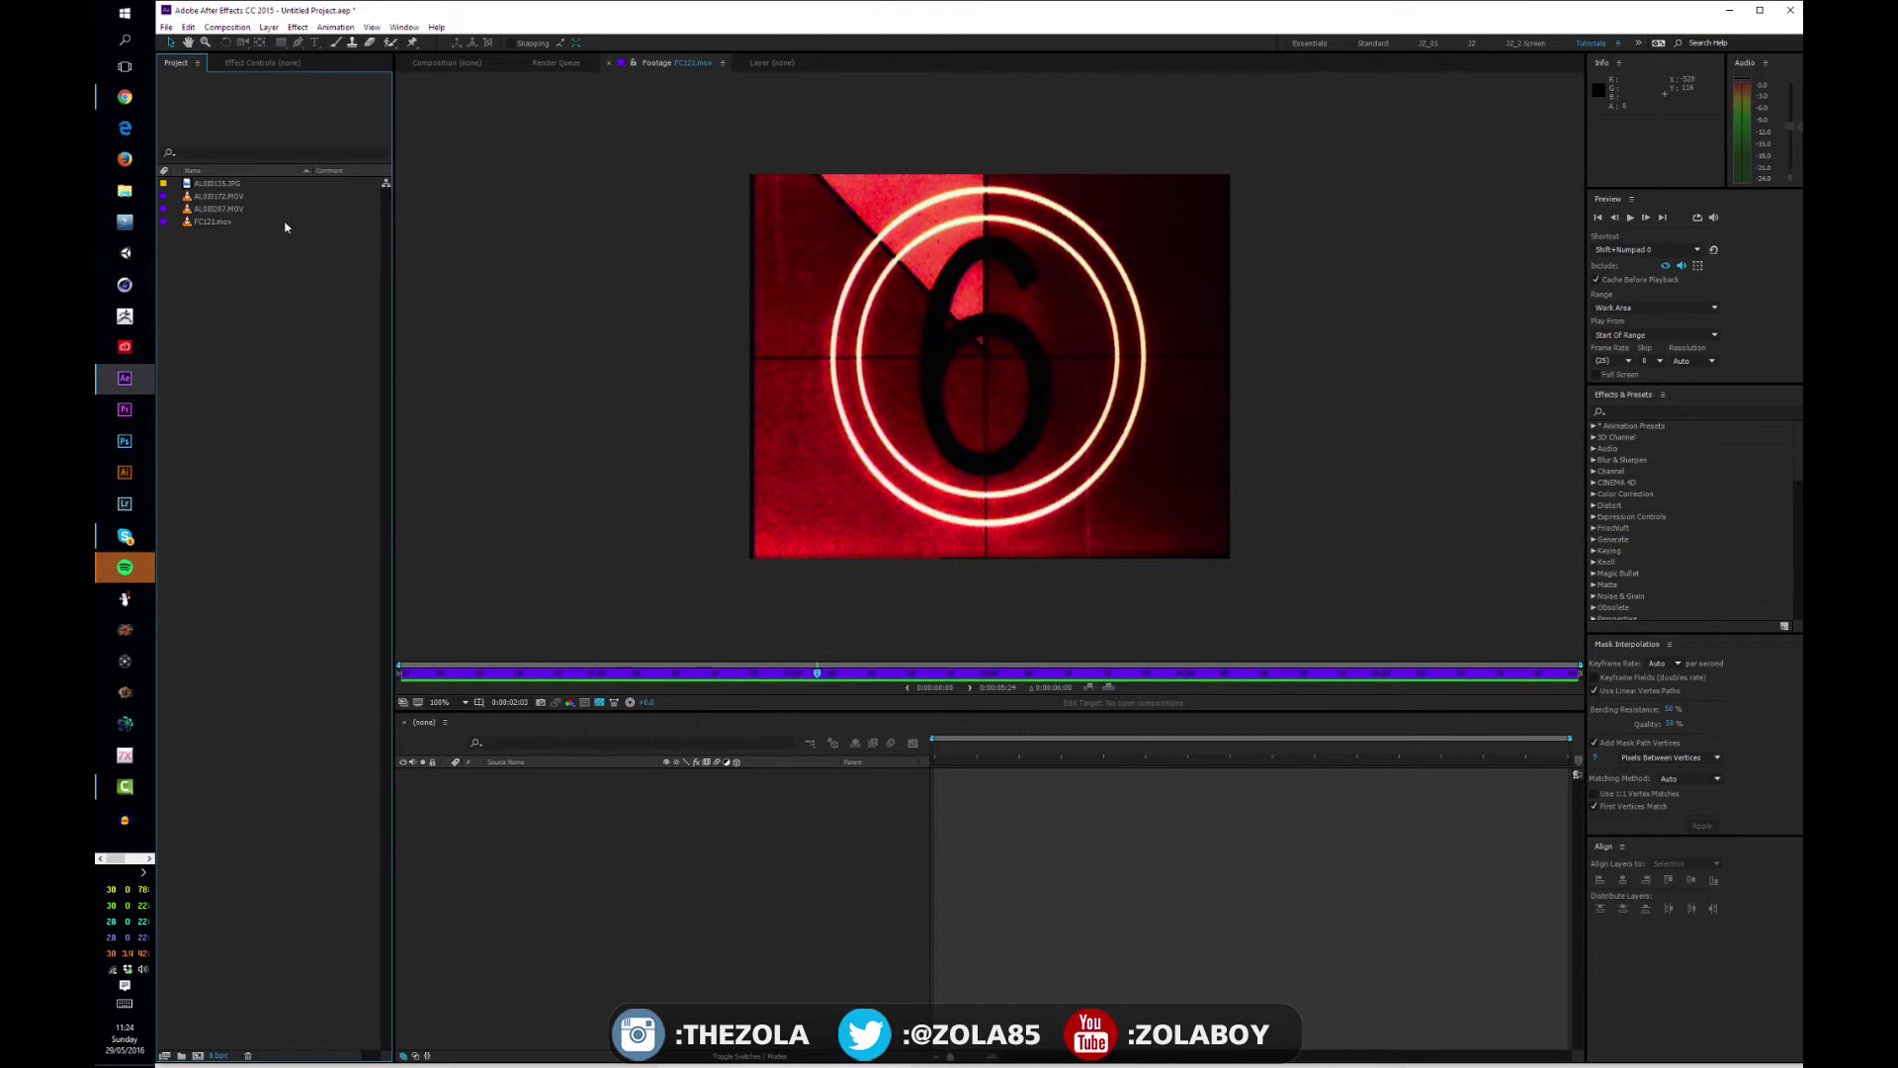
Step: Examine the properties of both MOV clips and the countdown clip to decide which one a composition should match
left_click(220, 197)
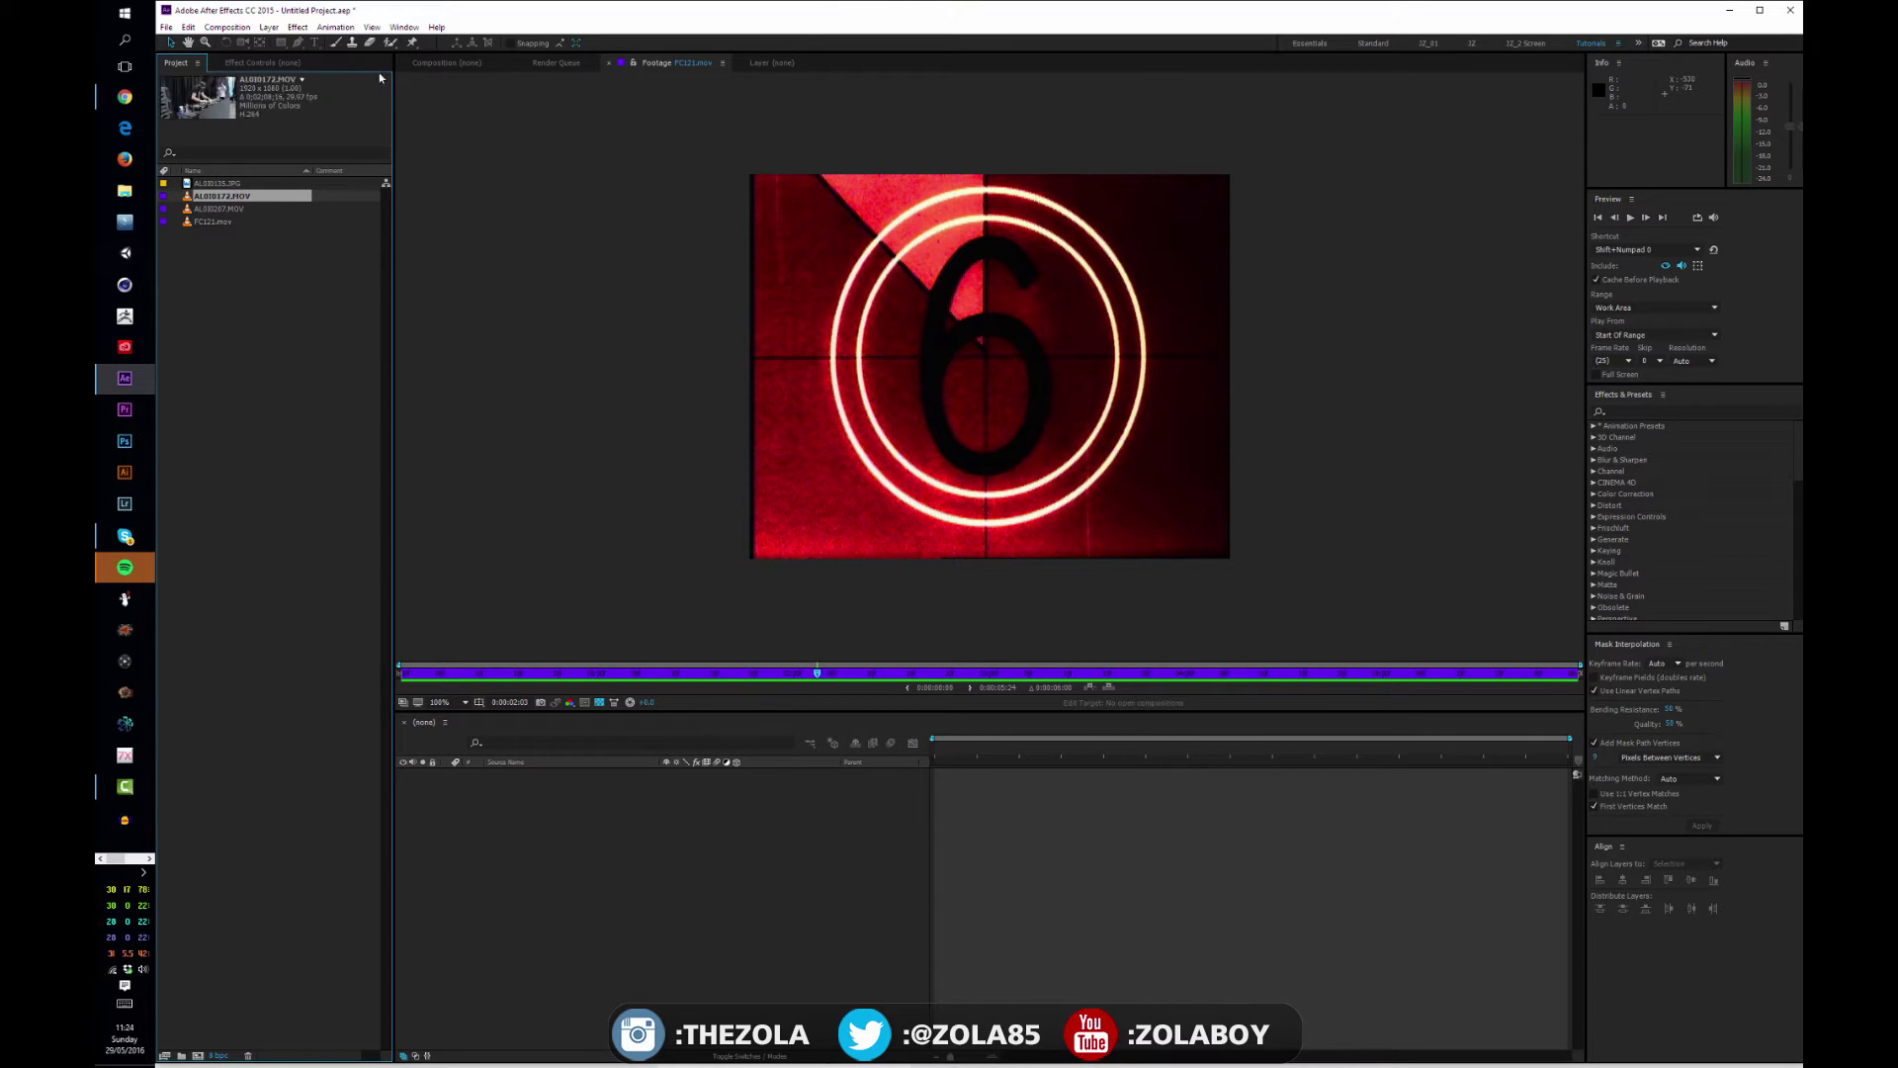
left_click(204, 209)
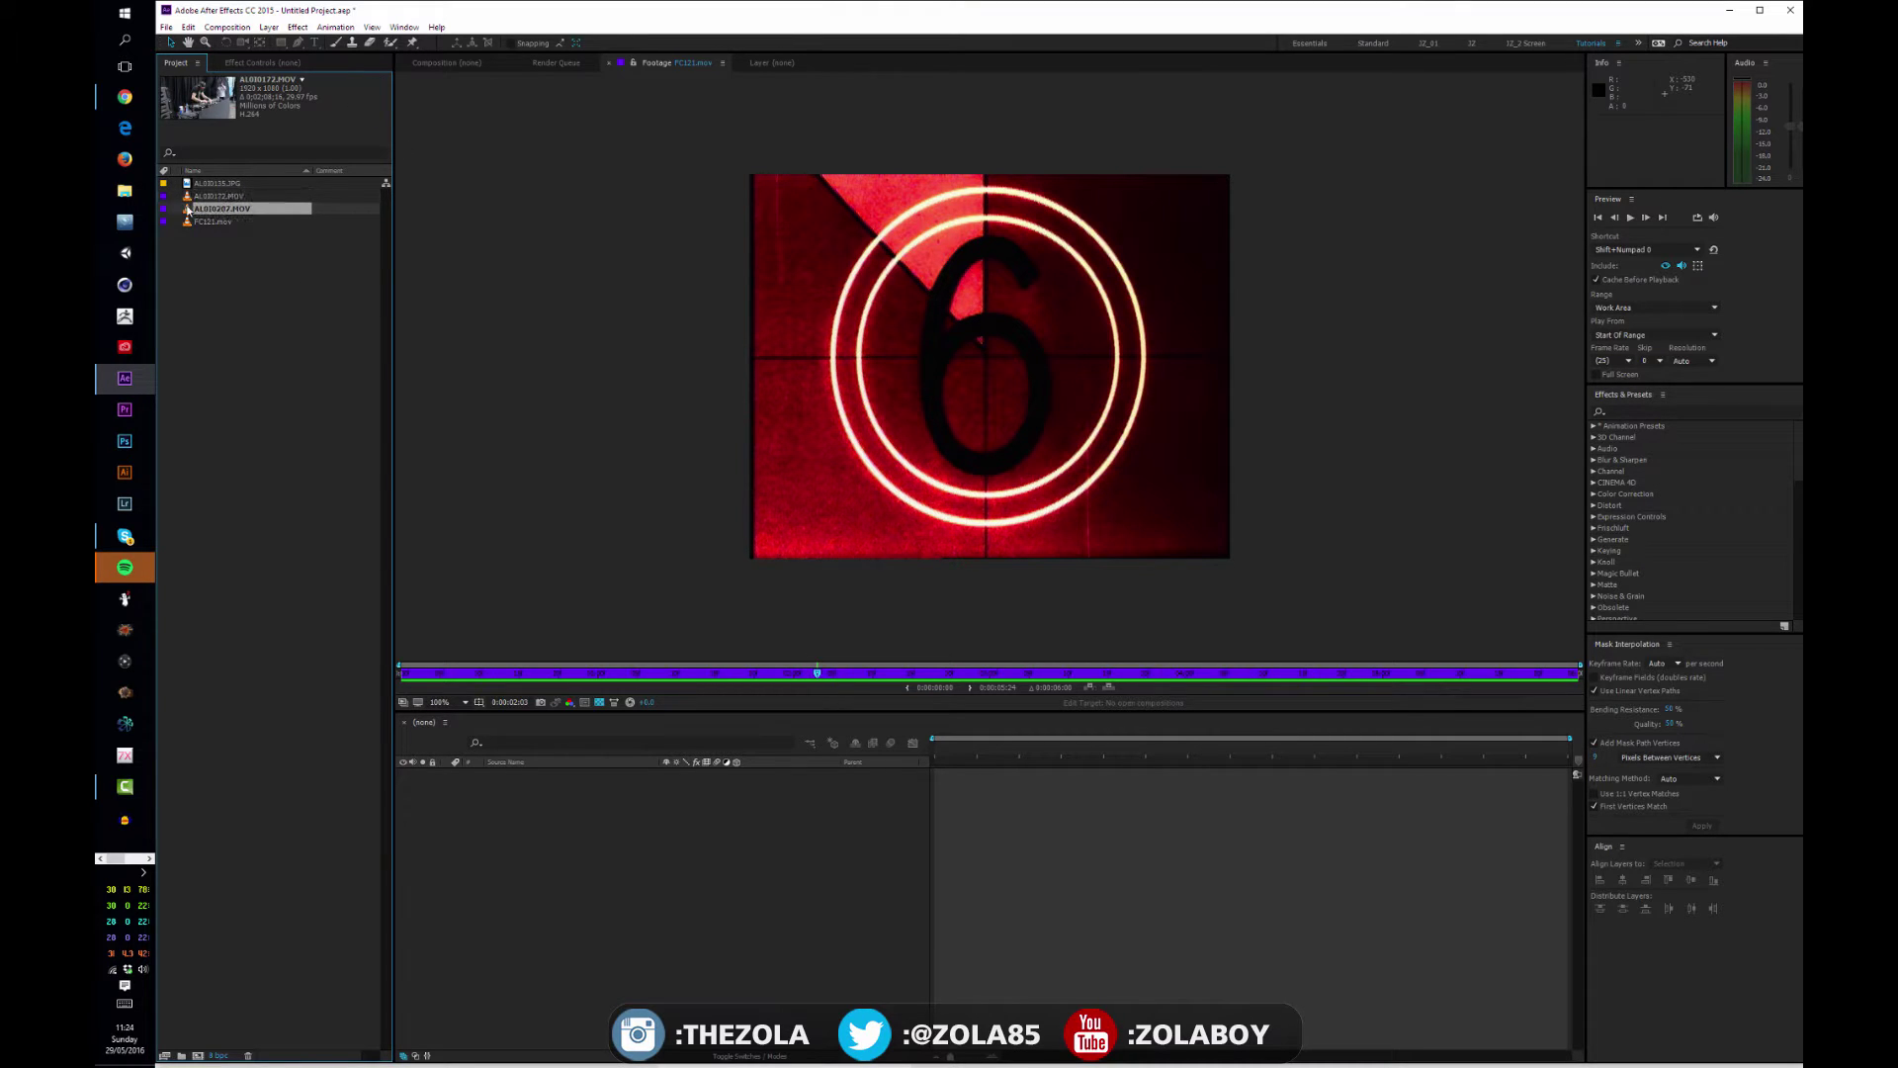
left_click(201, 197)
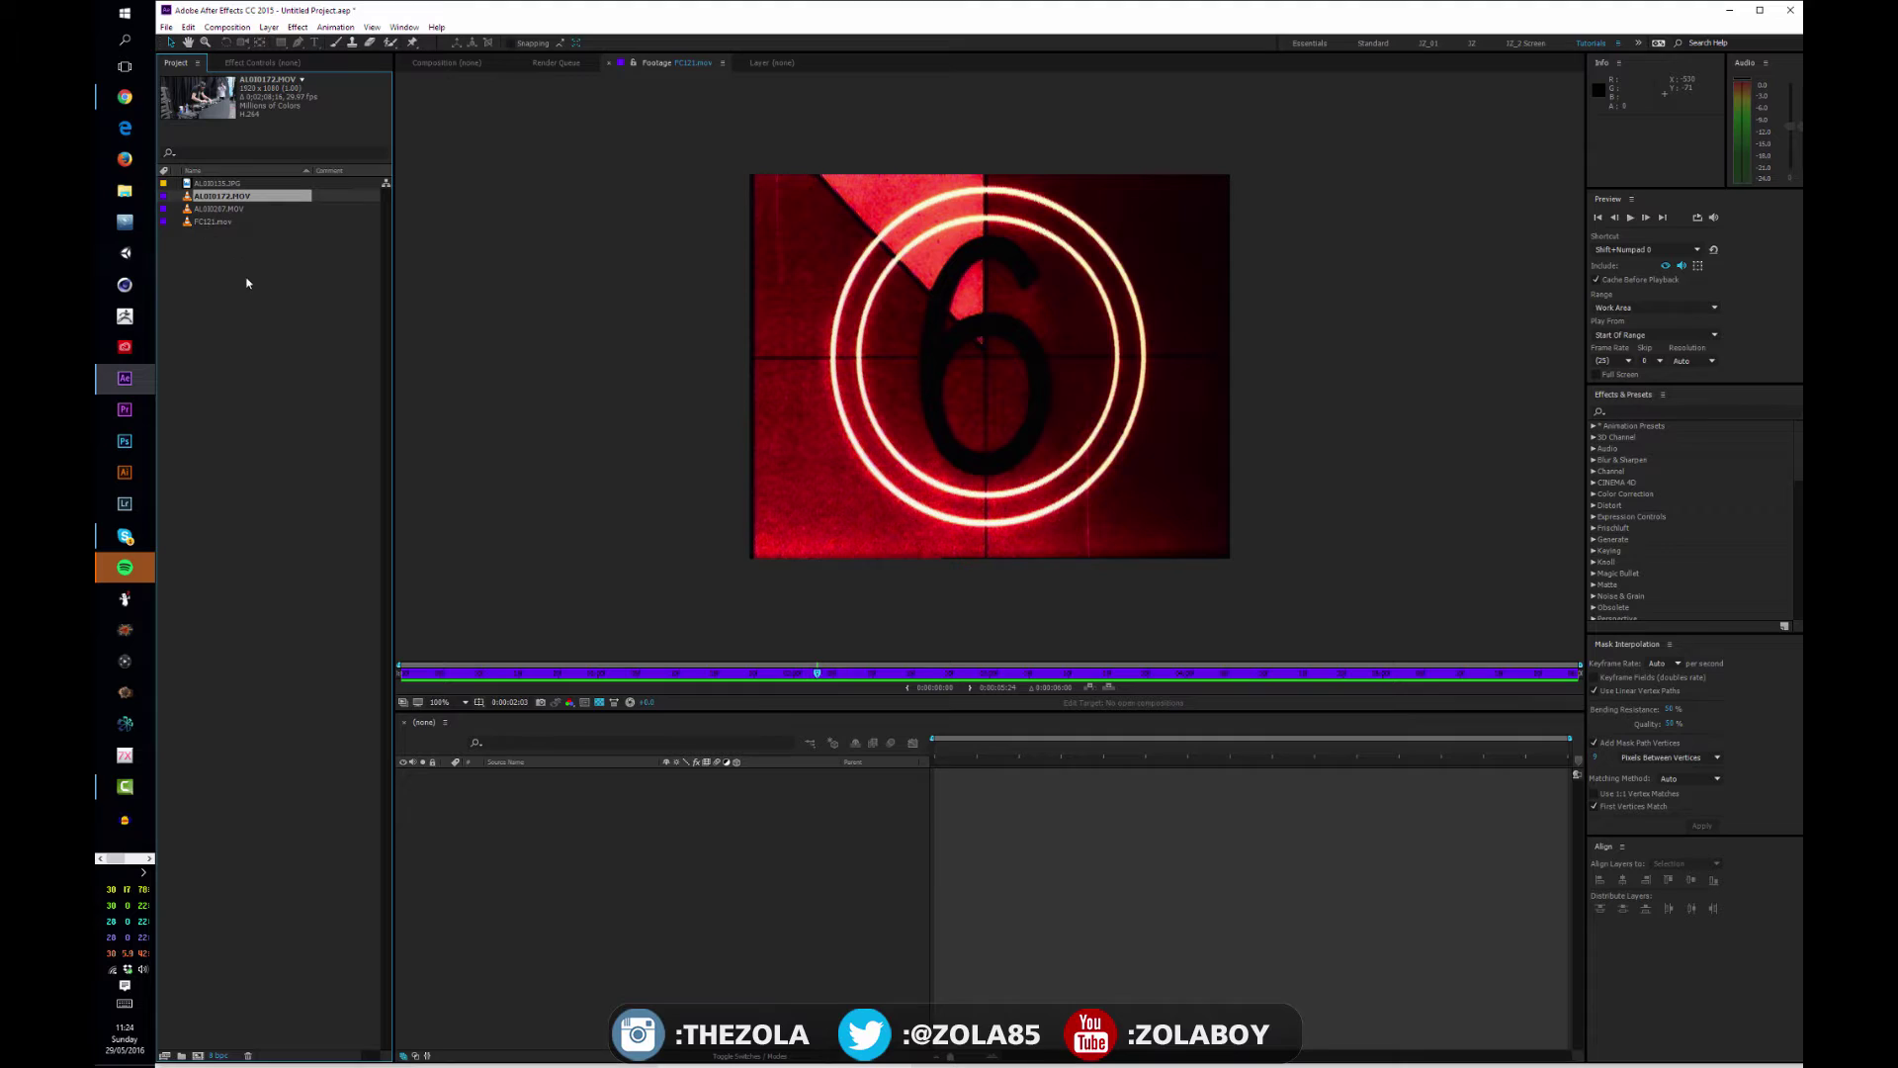
left_click(215, 262)
left_click(186, 198)
left_click(222, 221)
left_click(225, 208)
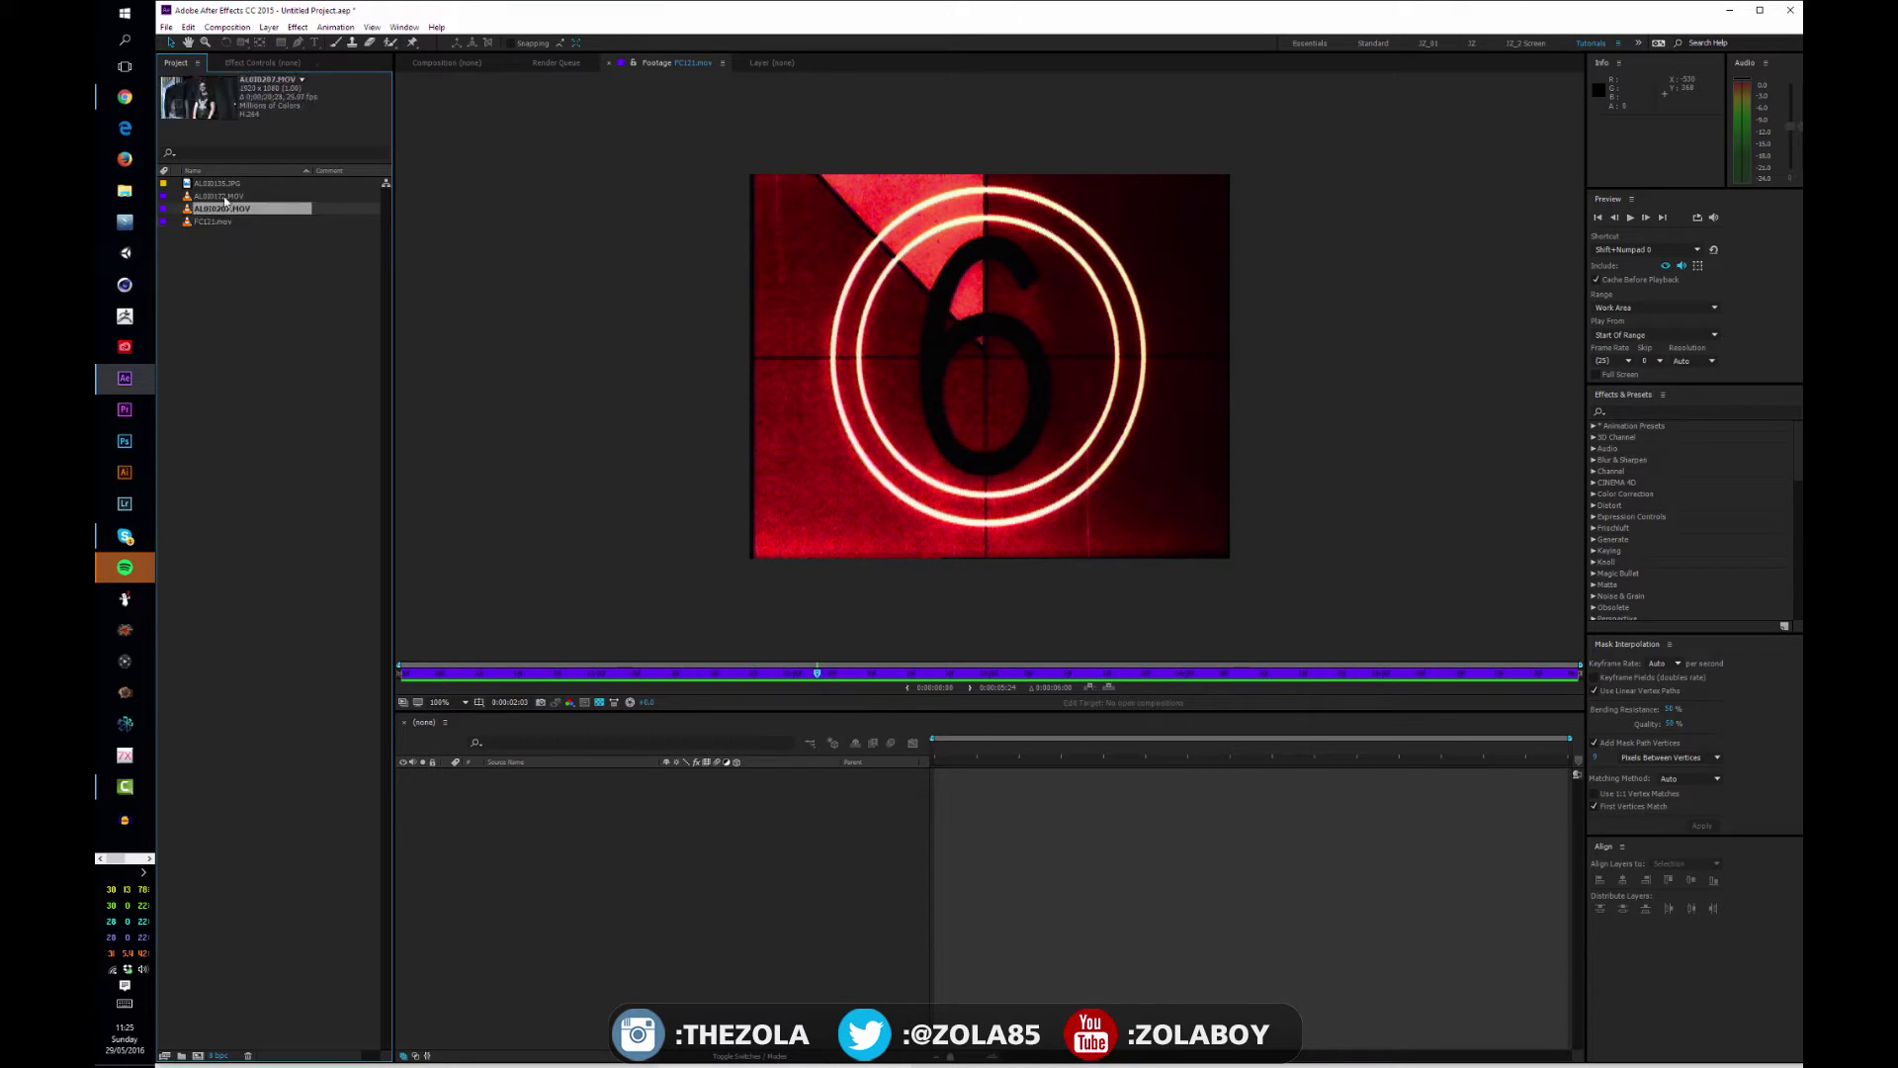
left_click(226, 195)
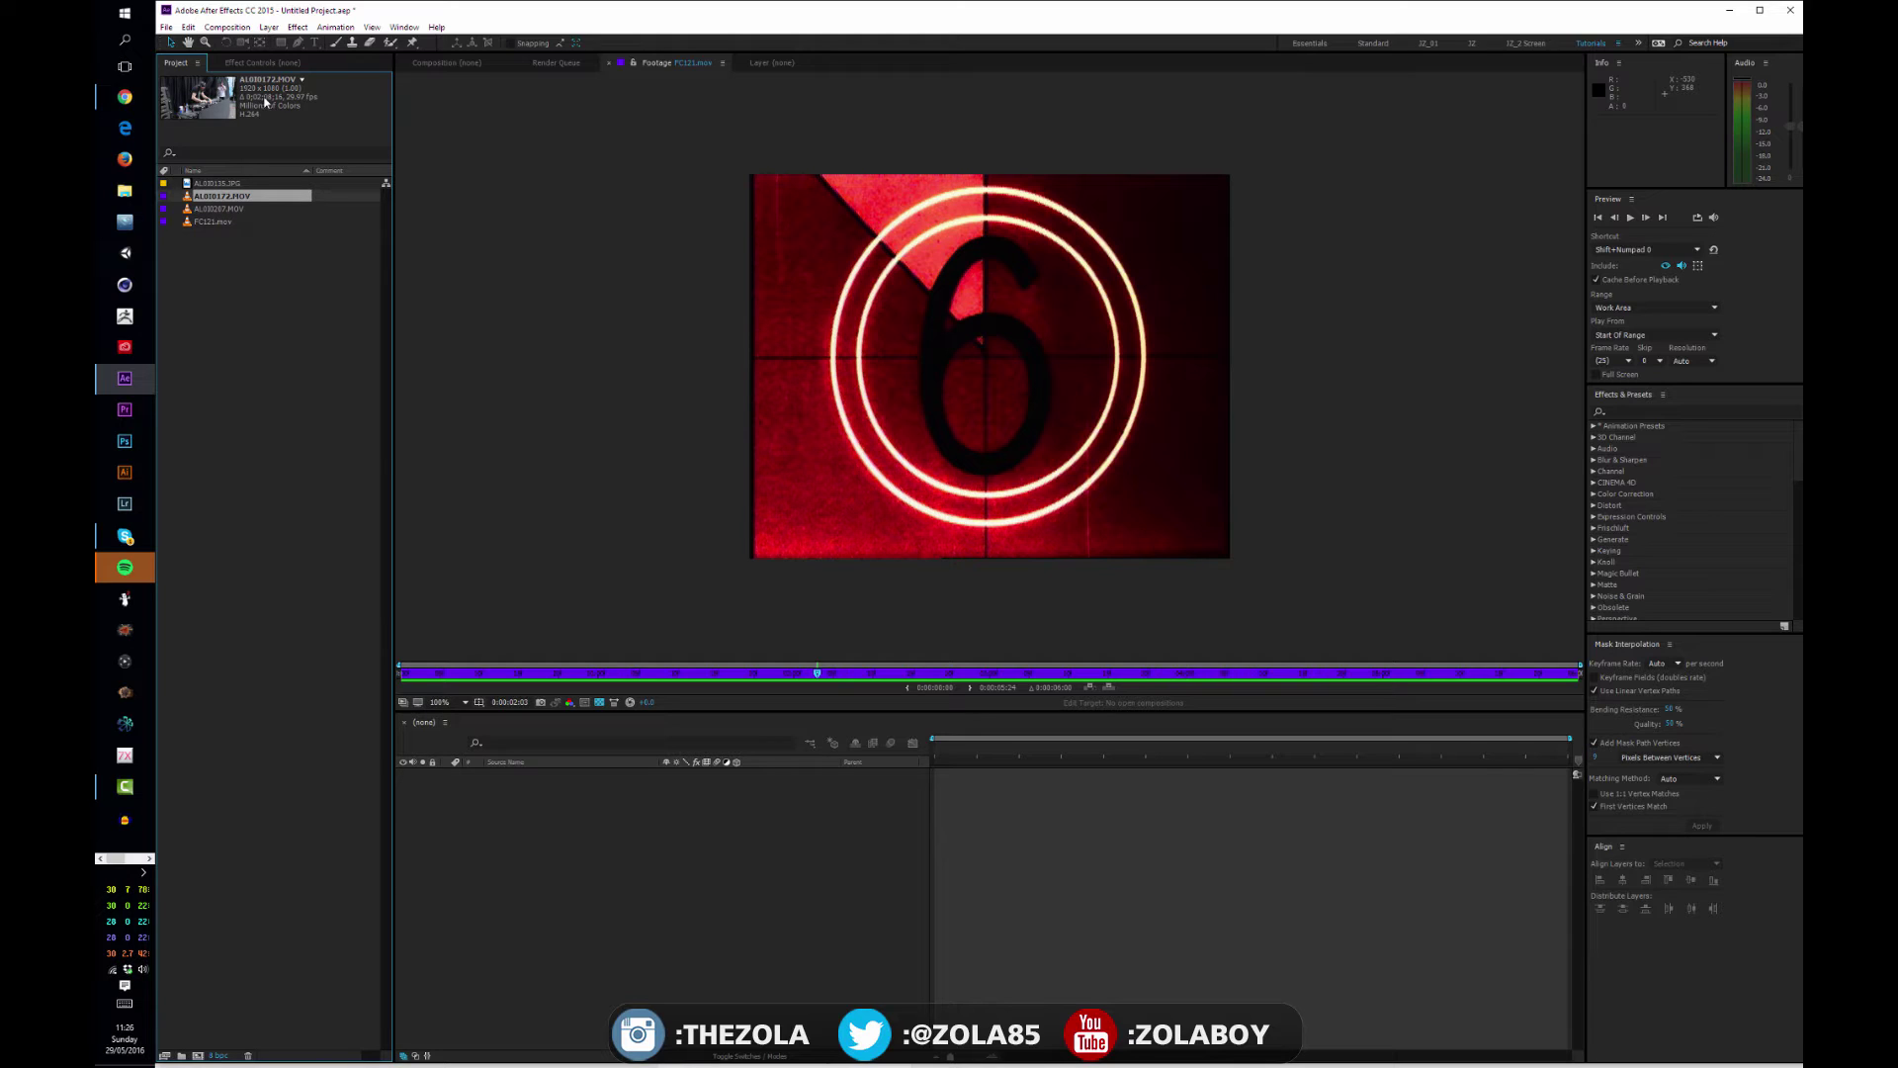
left_click(225, 209)
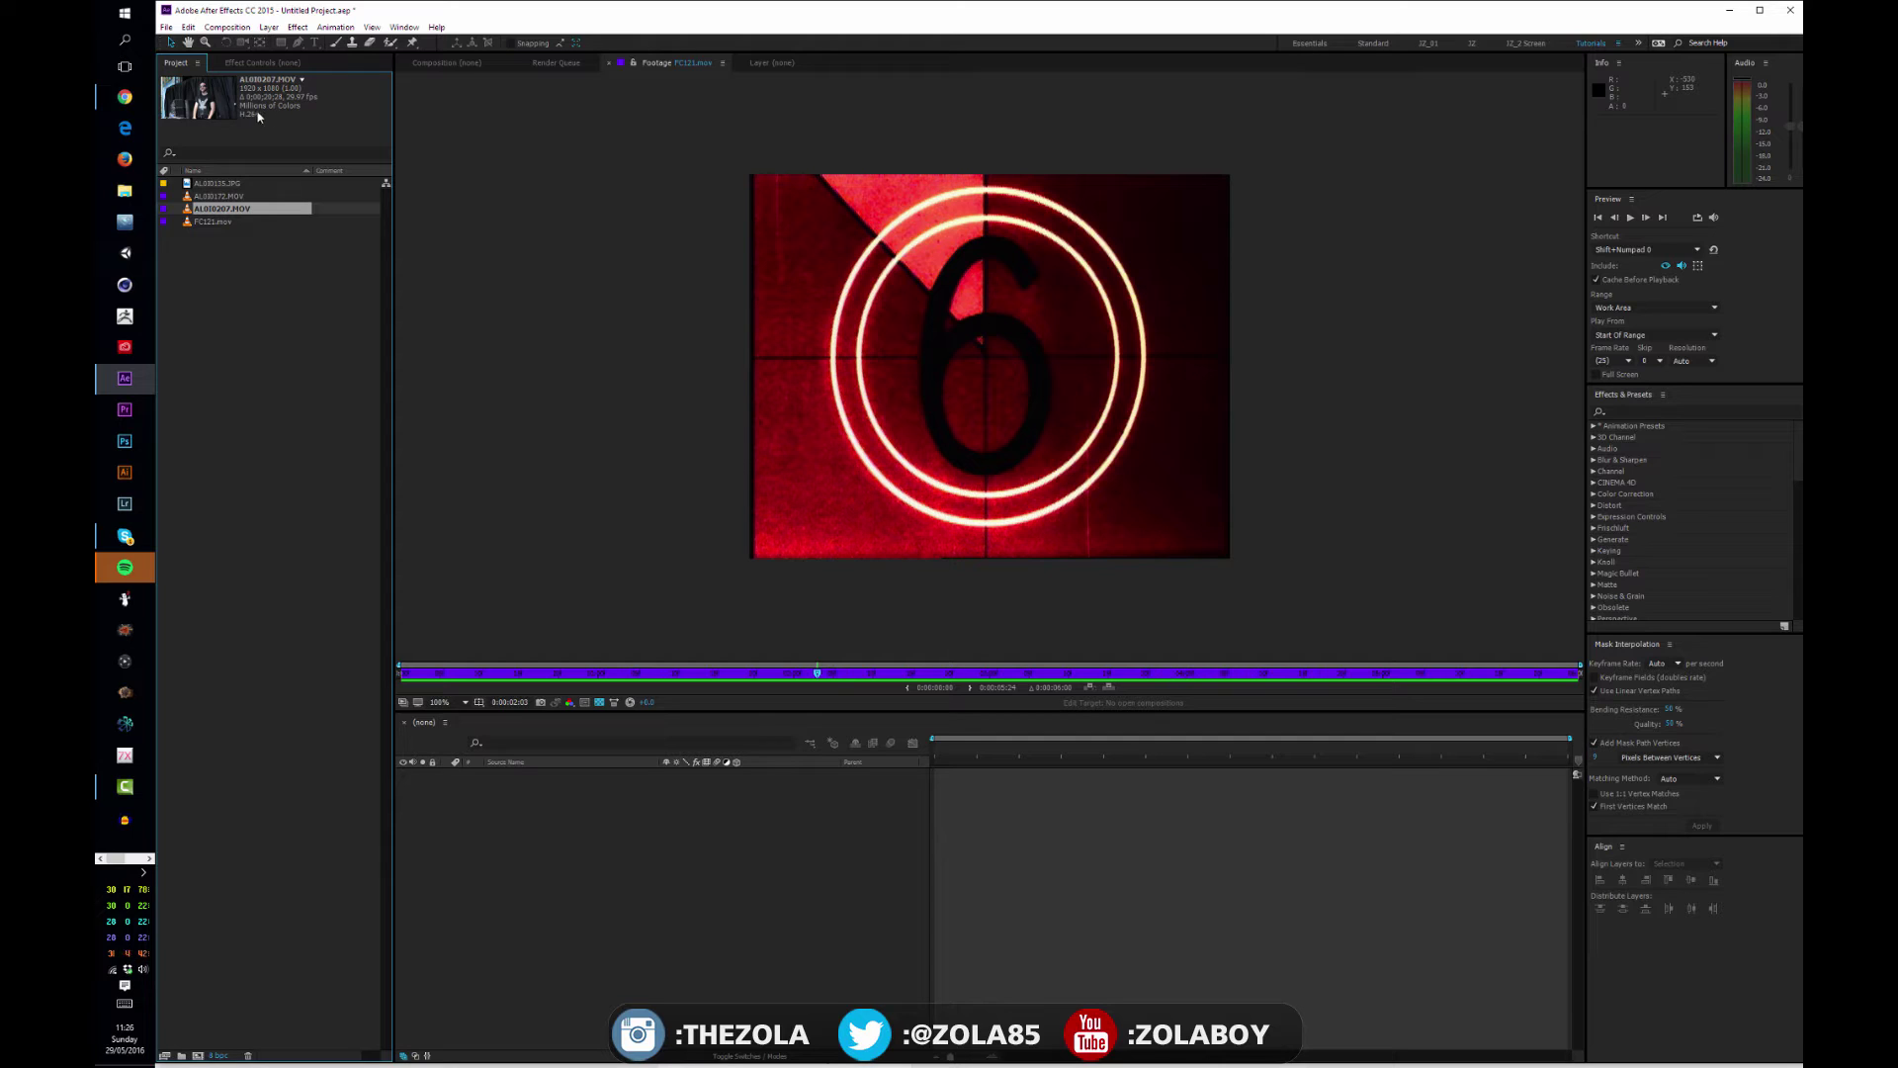
left_click(198, 222)
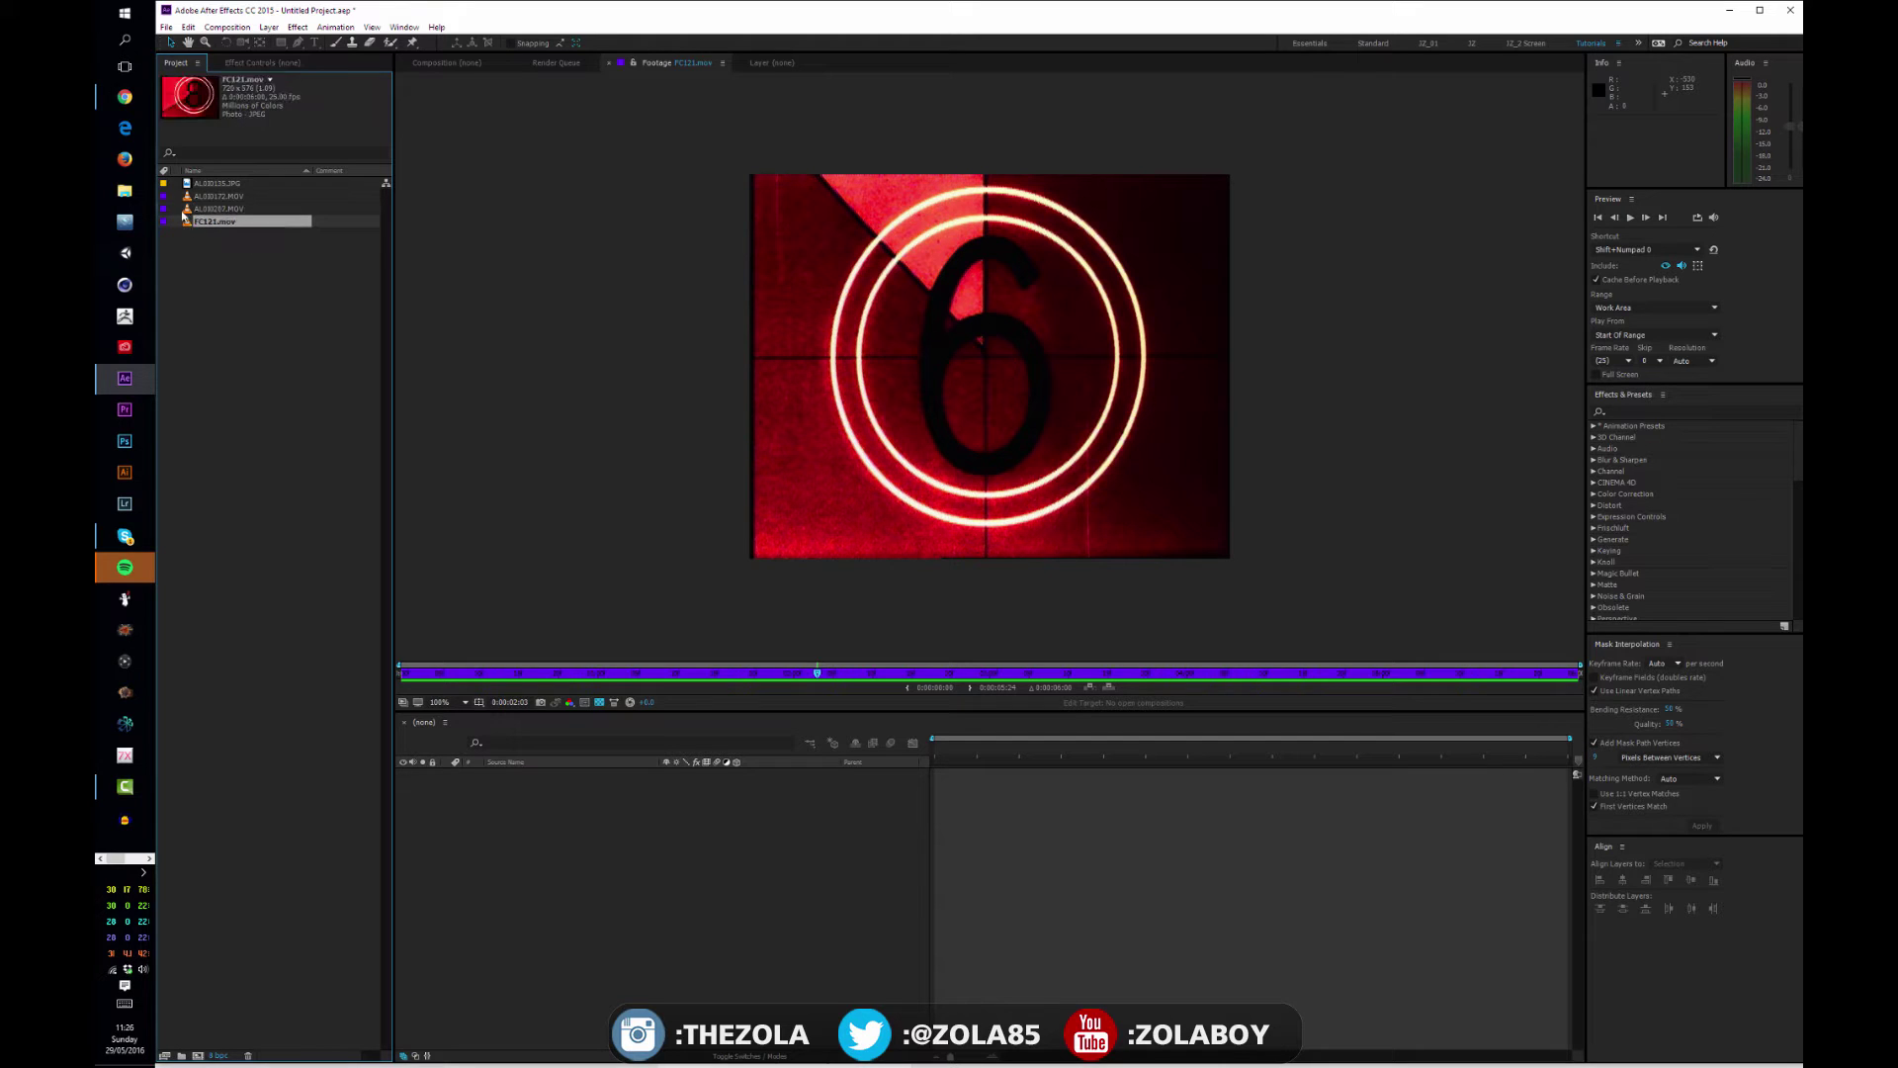
left_click(204, 209)
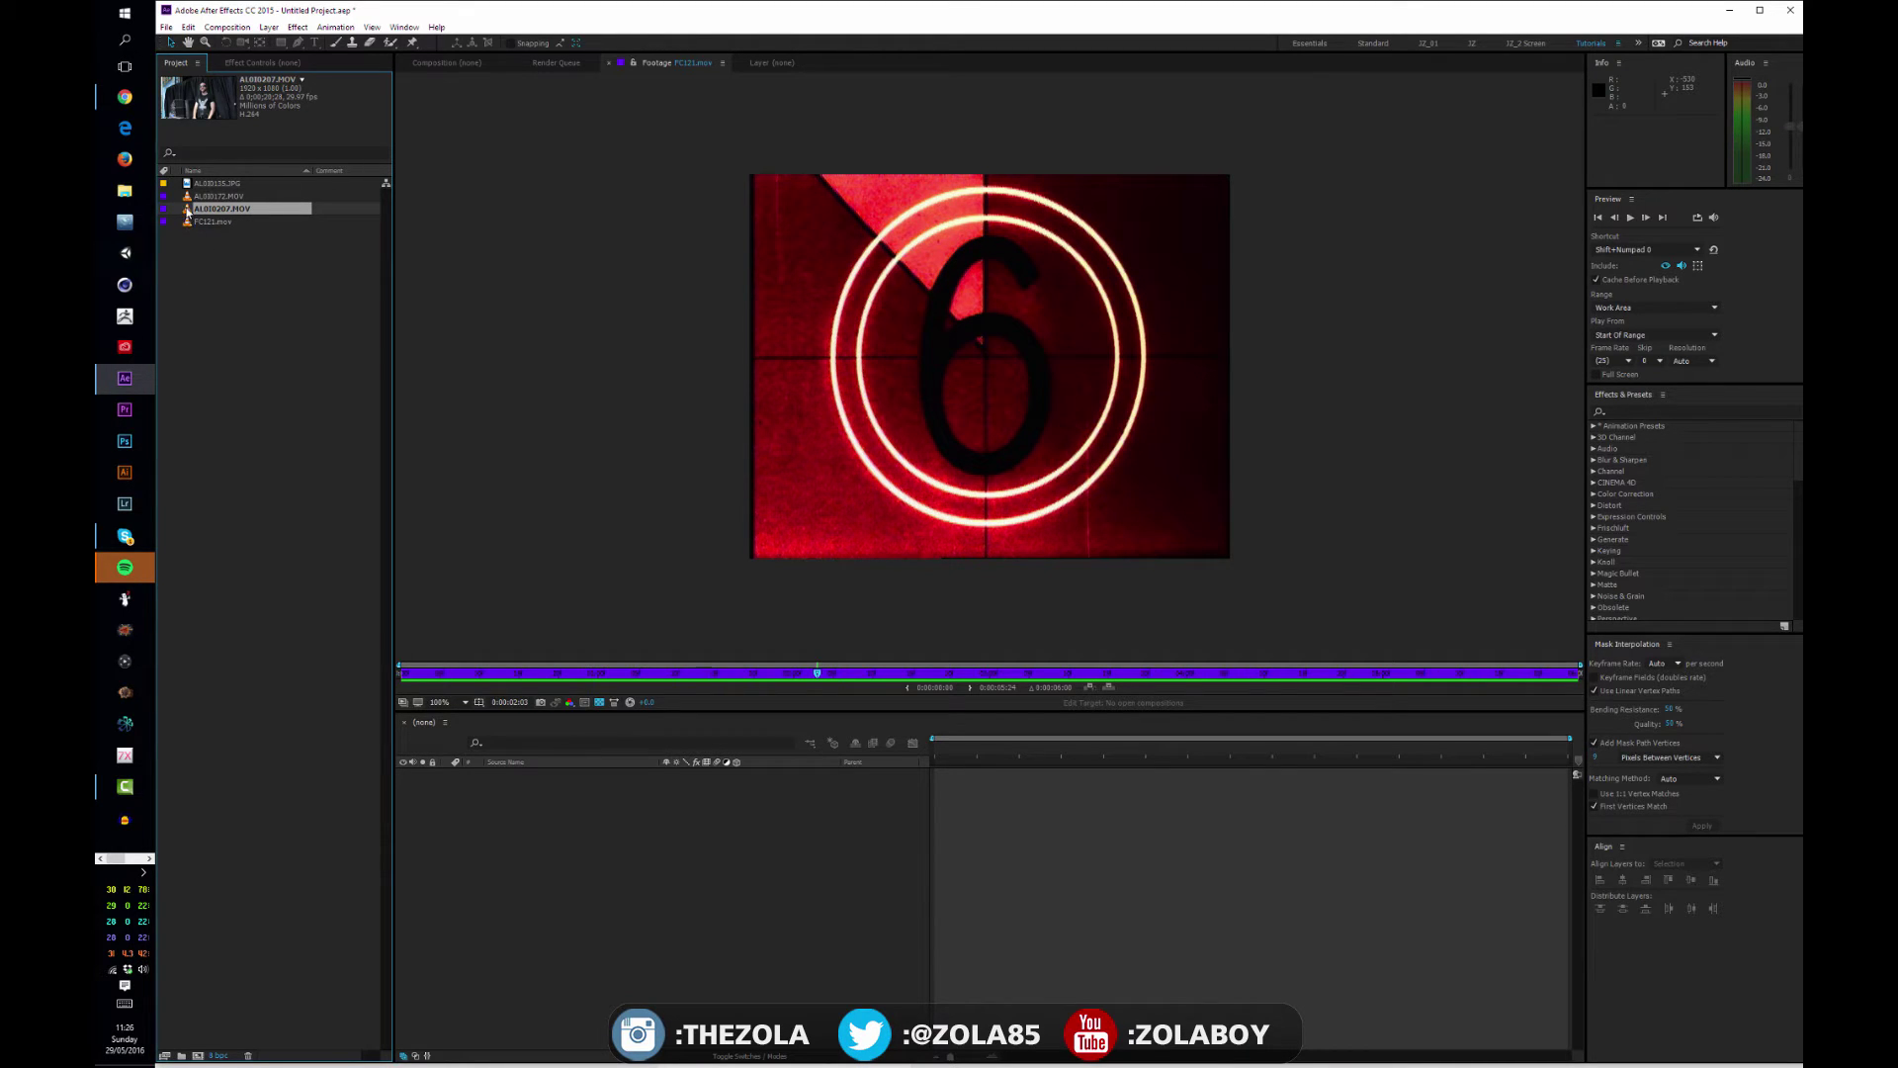
Step: Create a new composition directly from the second MOV clip so that it takes over the clip's settings
left_click_drag(188, 213, 196, 1052)
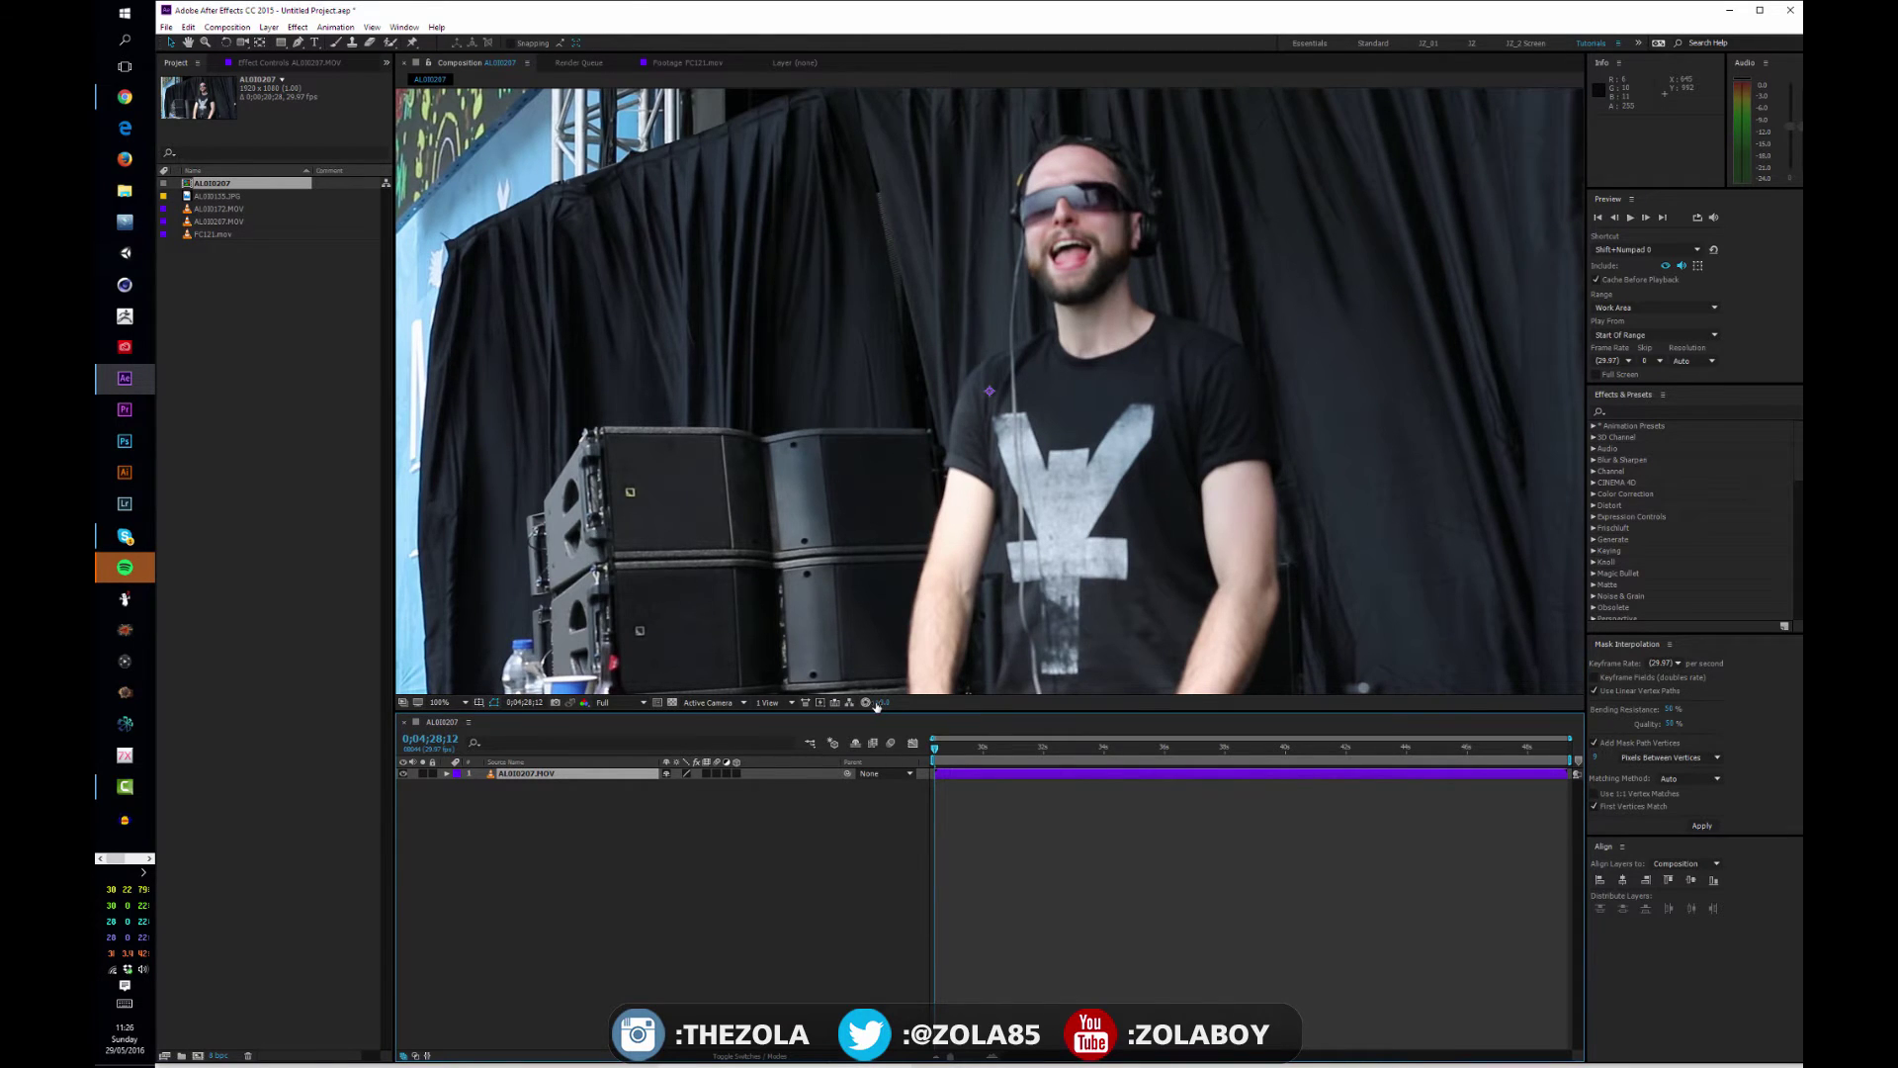
key("comma")
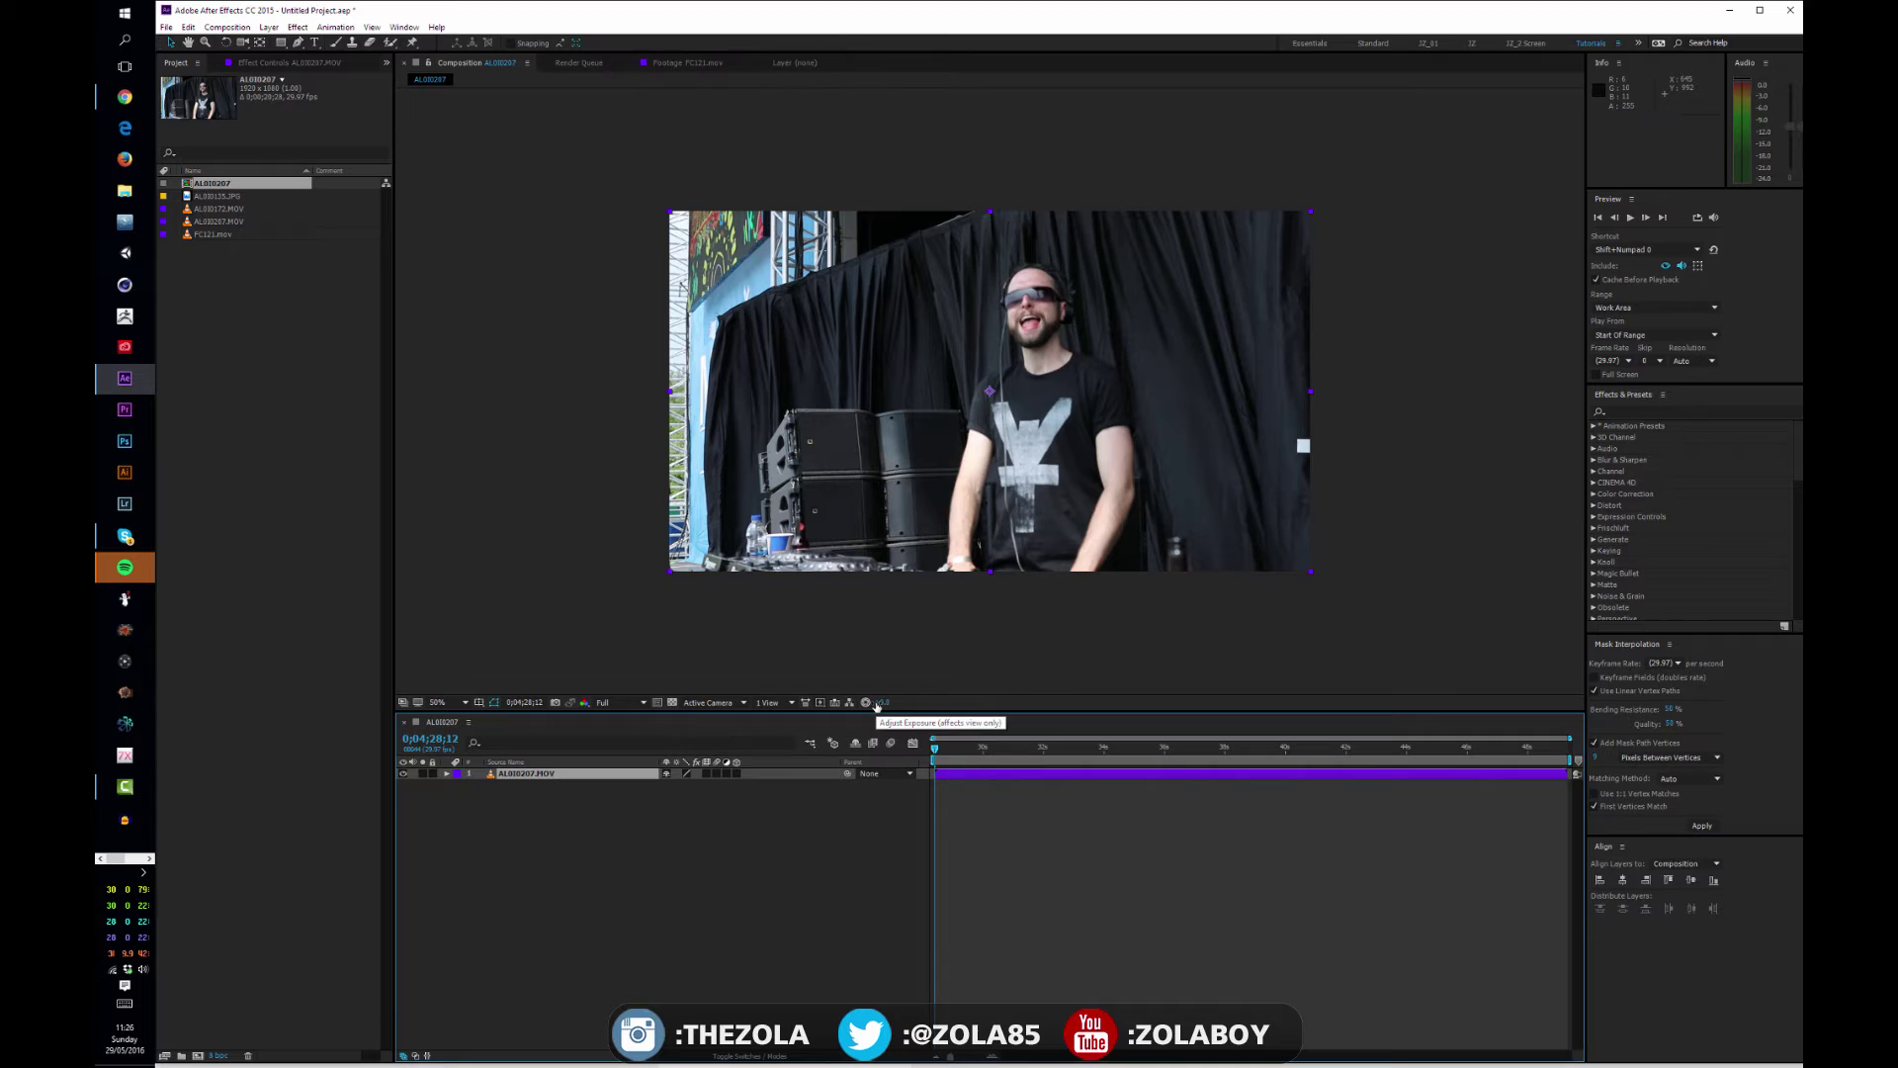
left_click(821, 845)
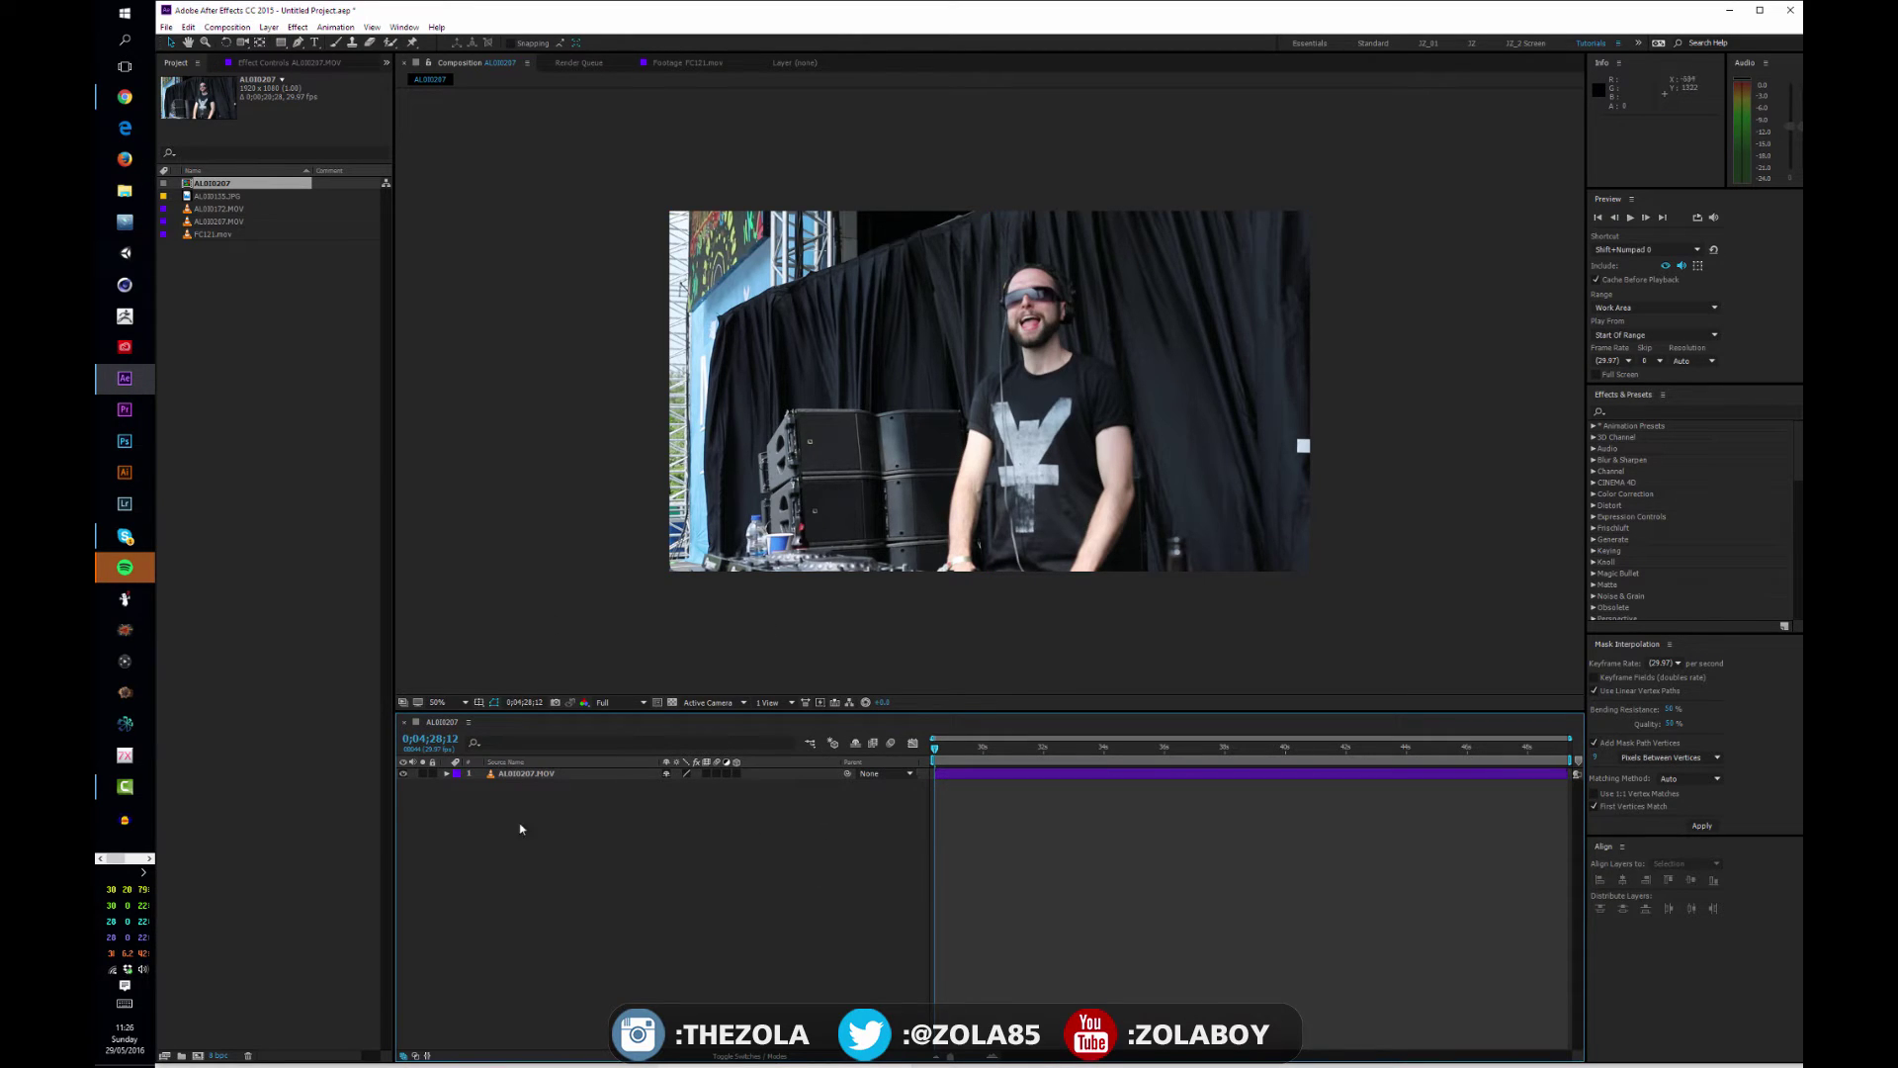
Step: Rename the new composition with the performer's first name in its composition settings
left_click(227, 27)
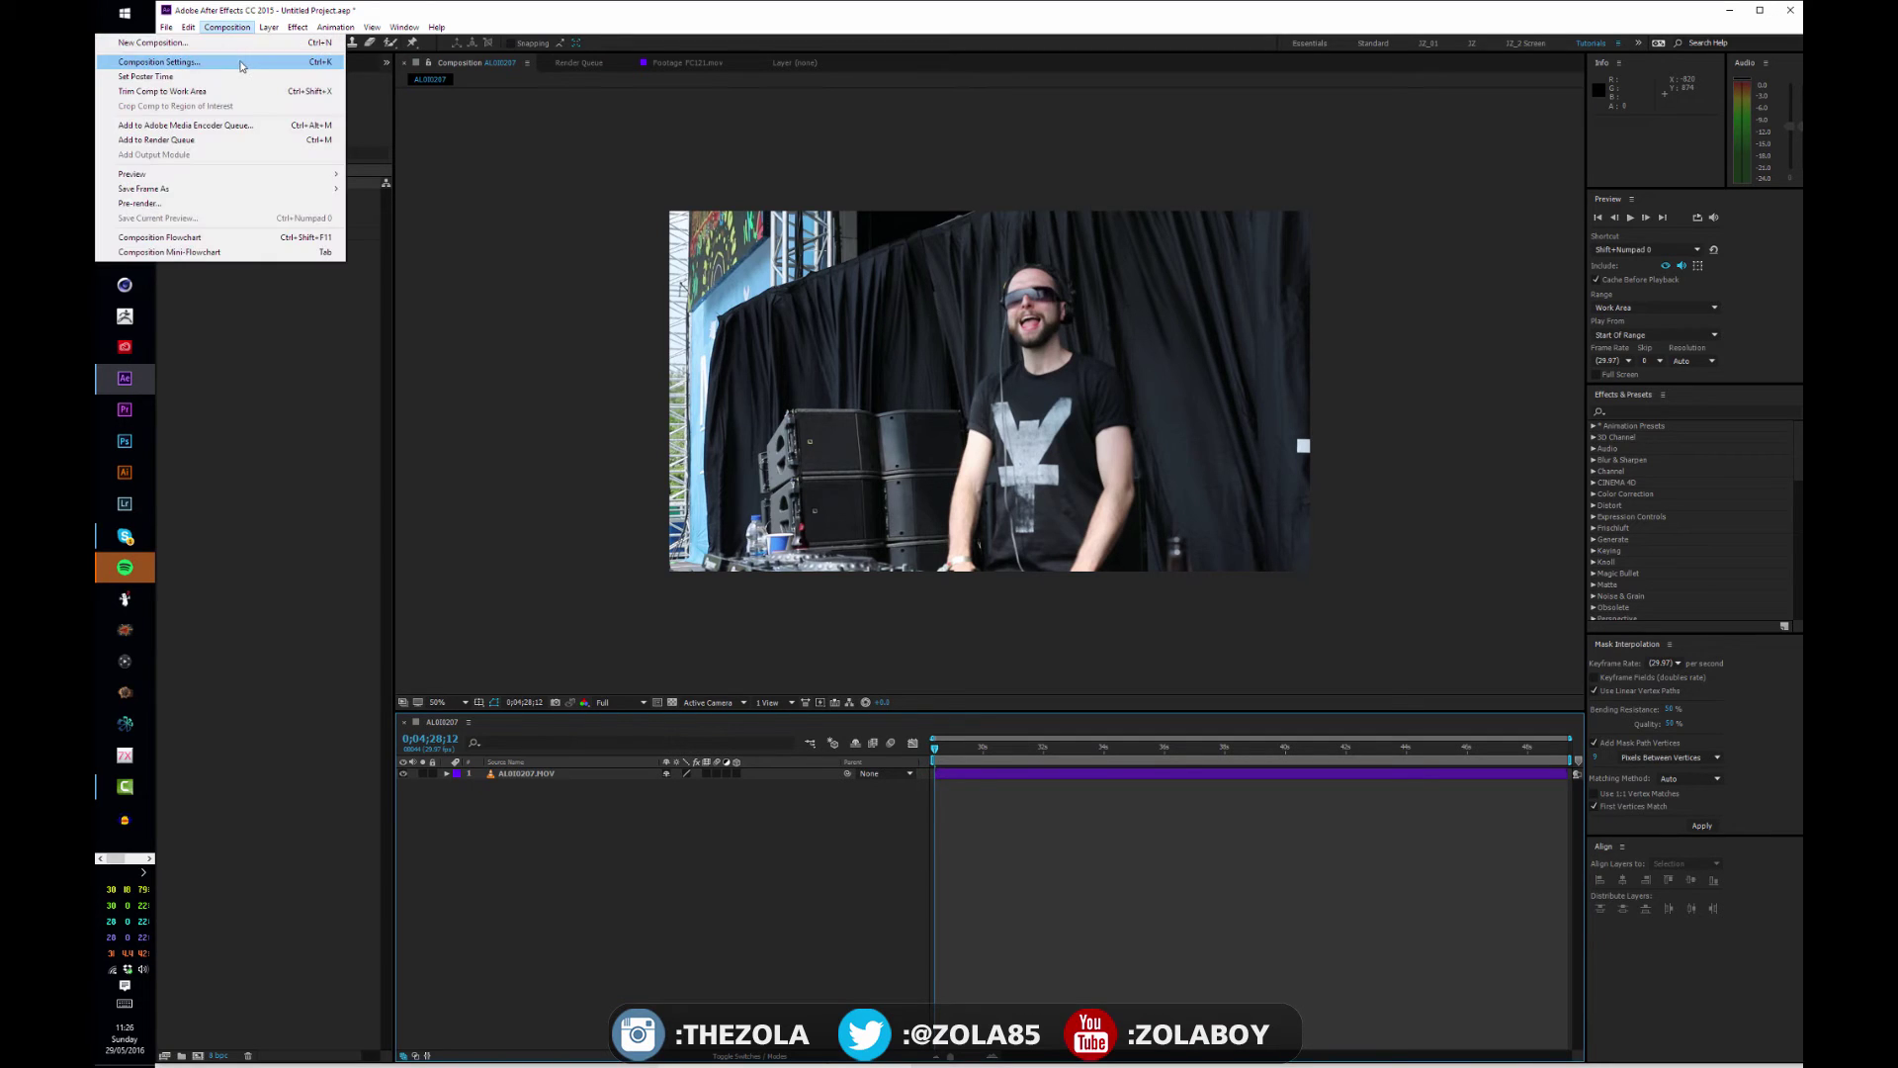
left_click(246, 63)
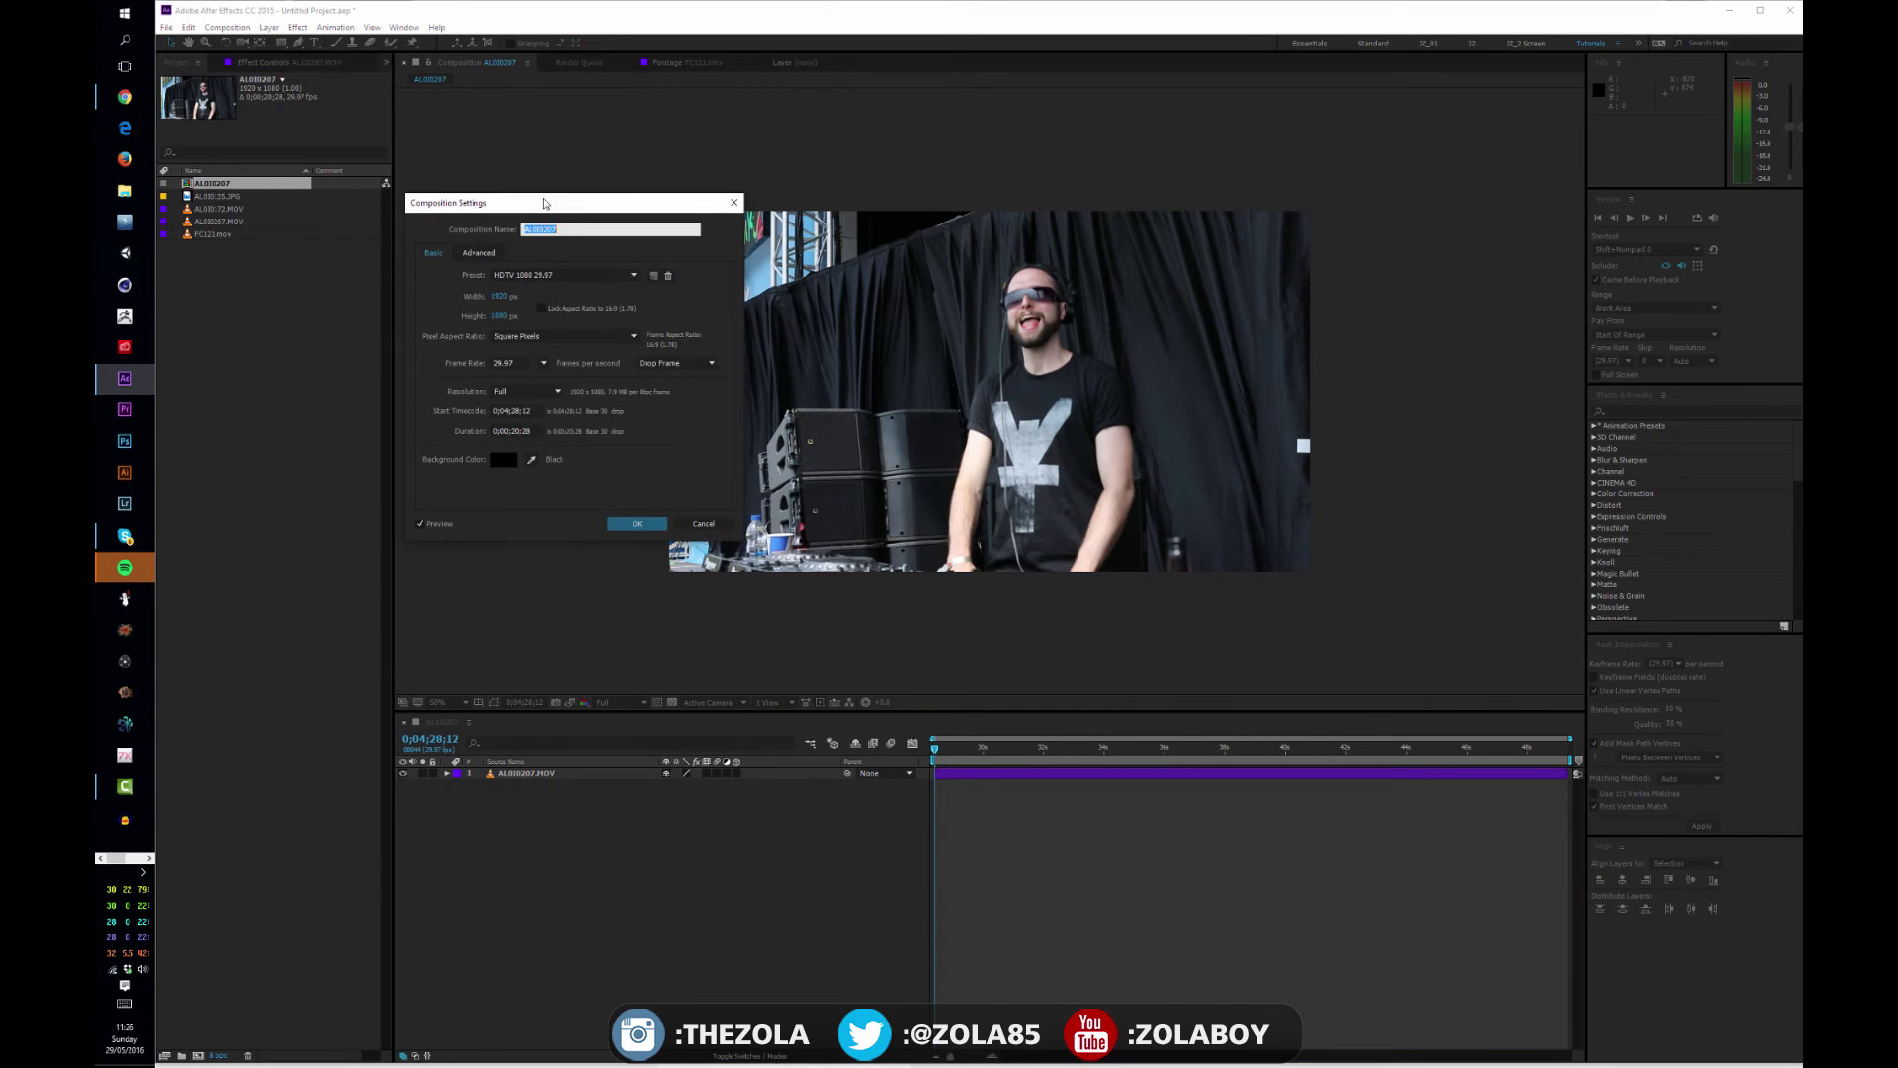
left_click_drag(545, 204, 483, 160)
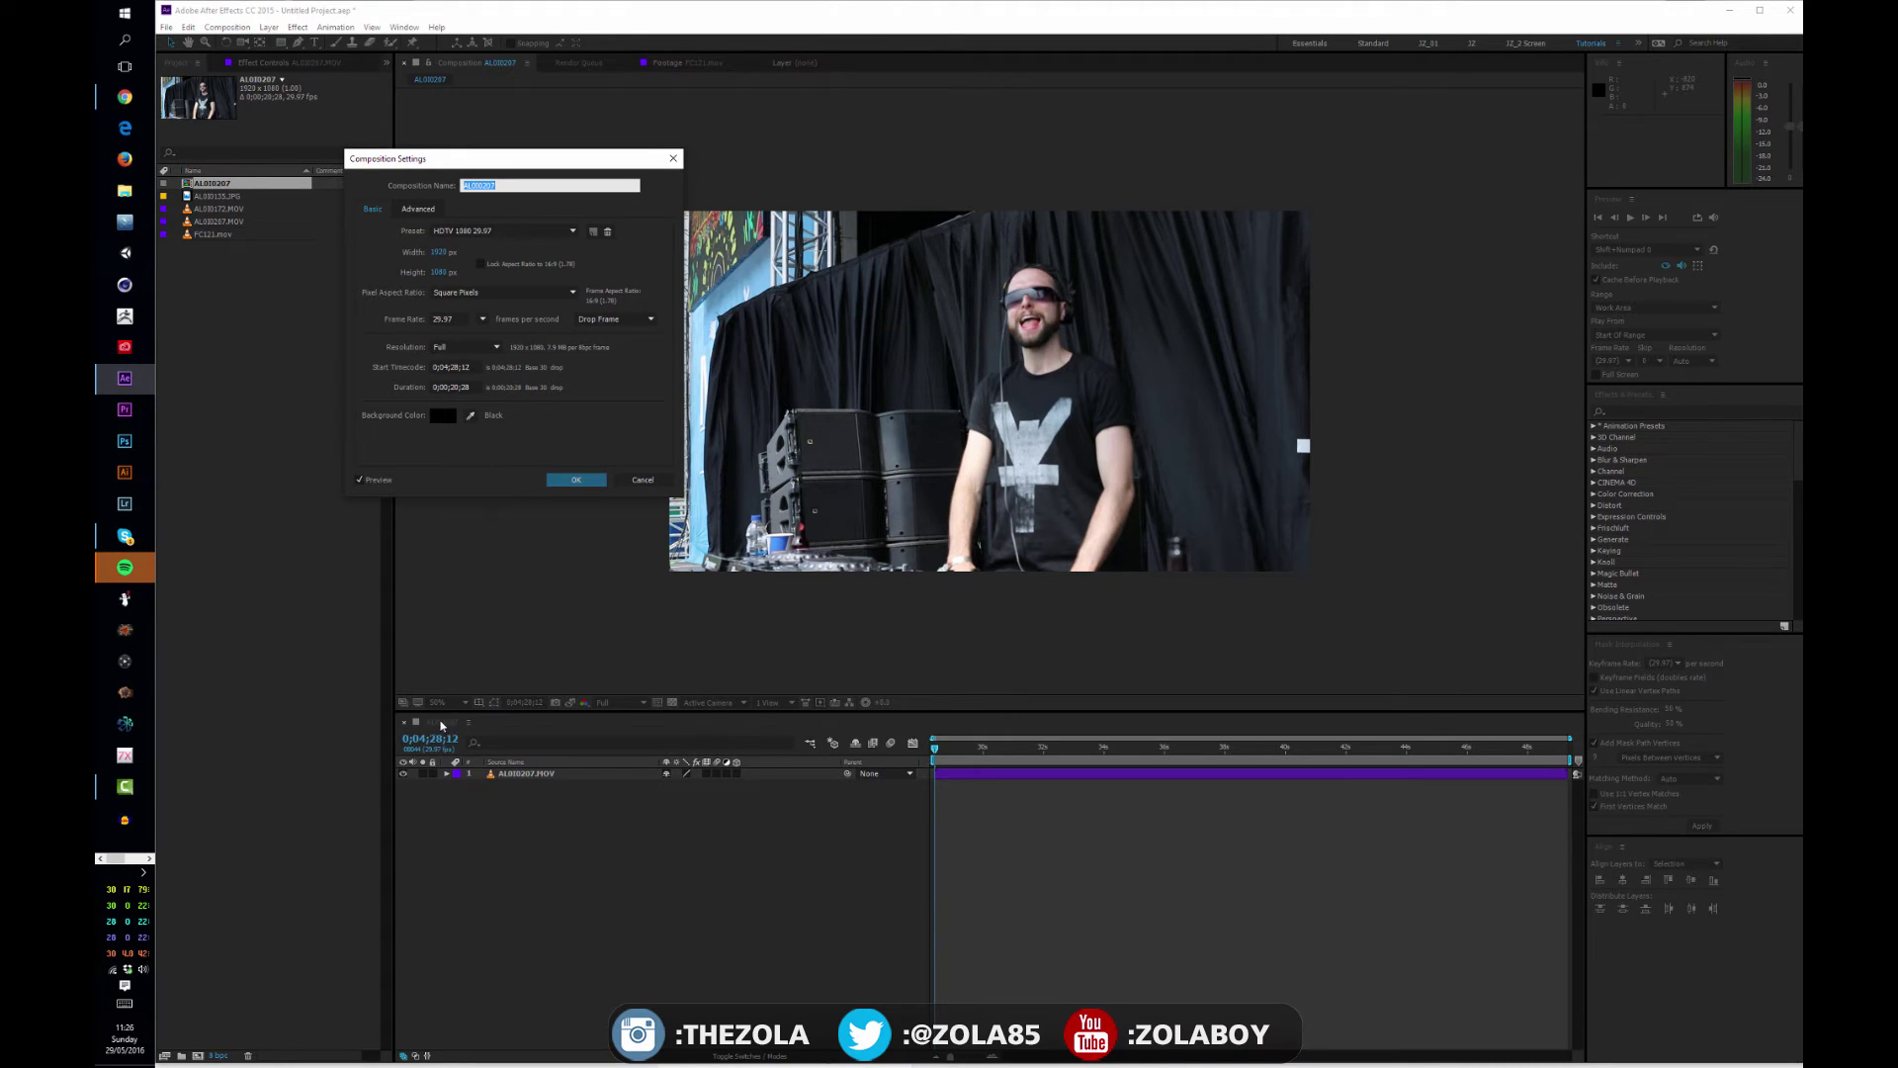
type("Neil")
left_click(574, 479)
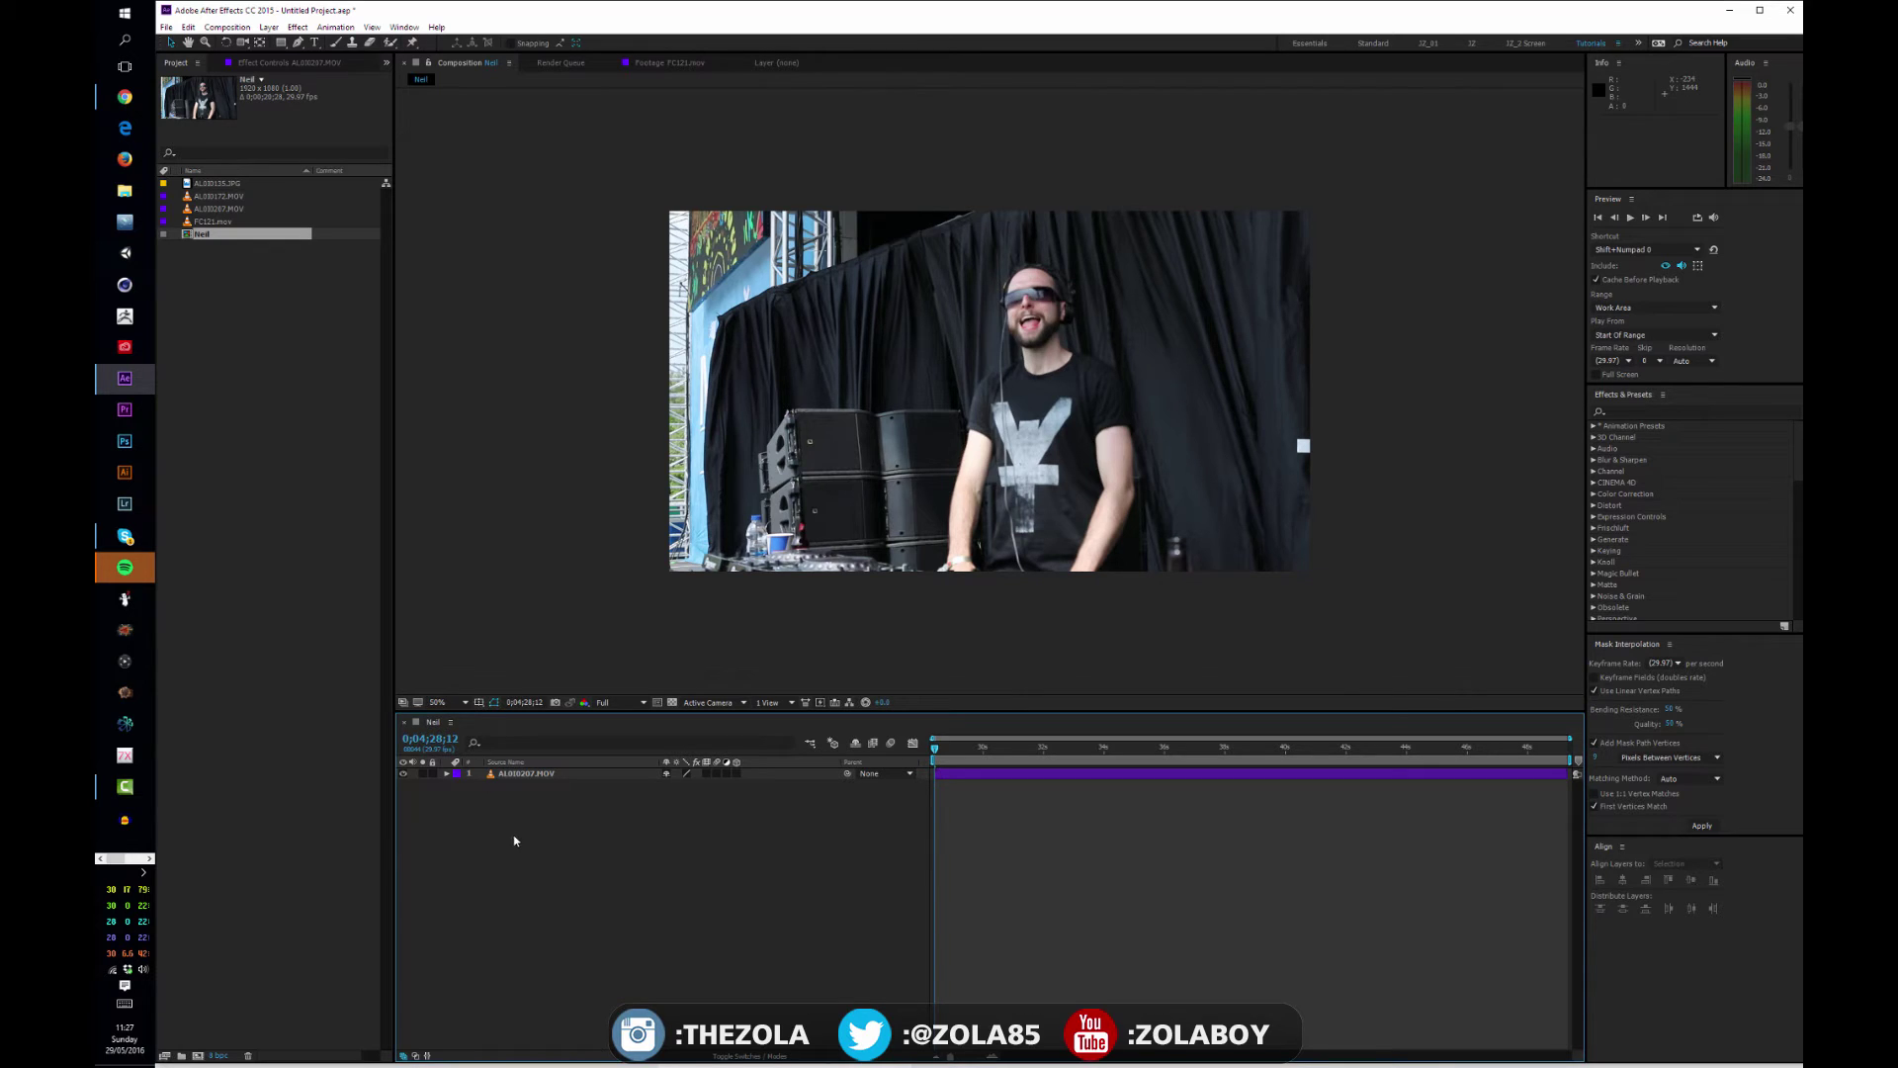
Step: Reopen the renamed composition's settings and lock its aspect ratio to 16:9
left_click(227, 26)
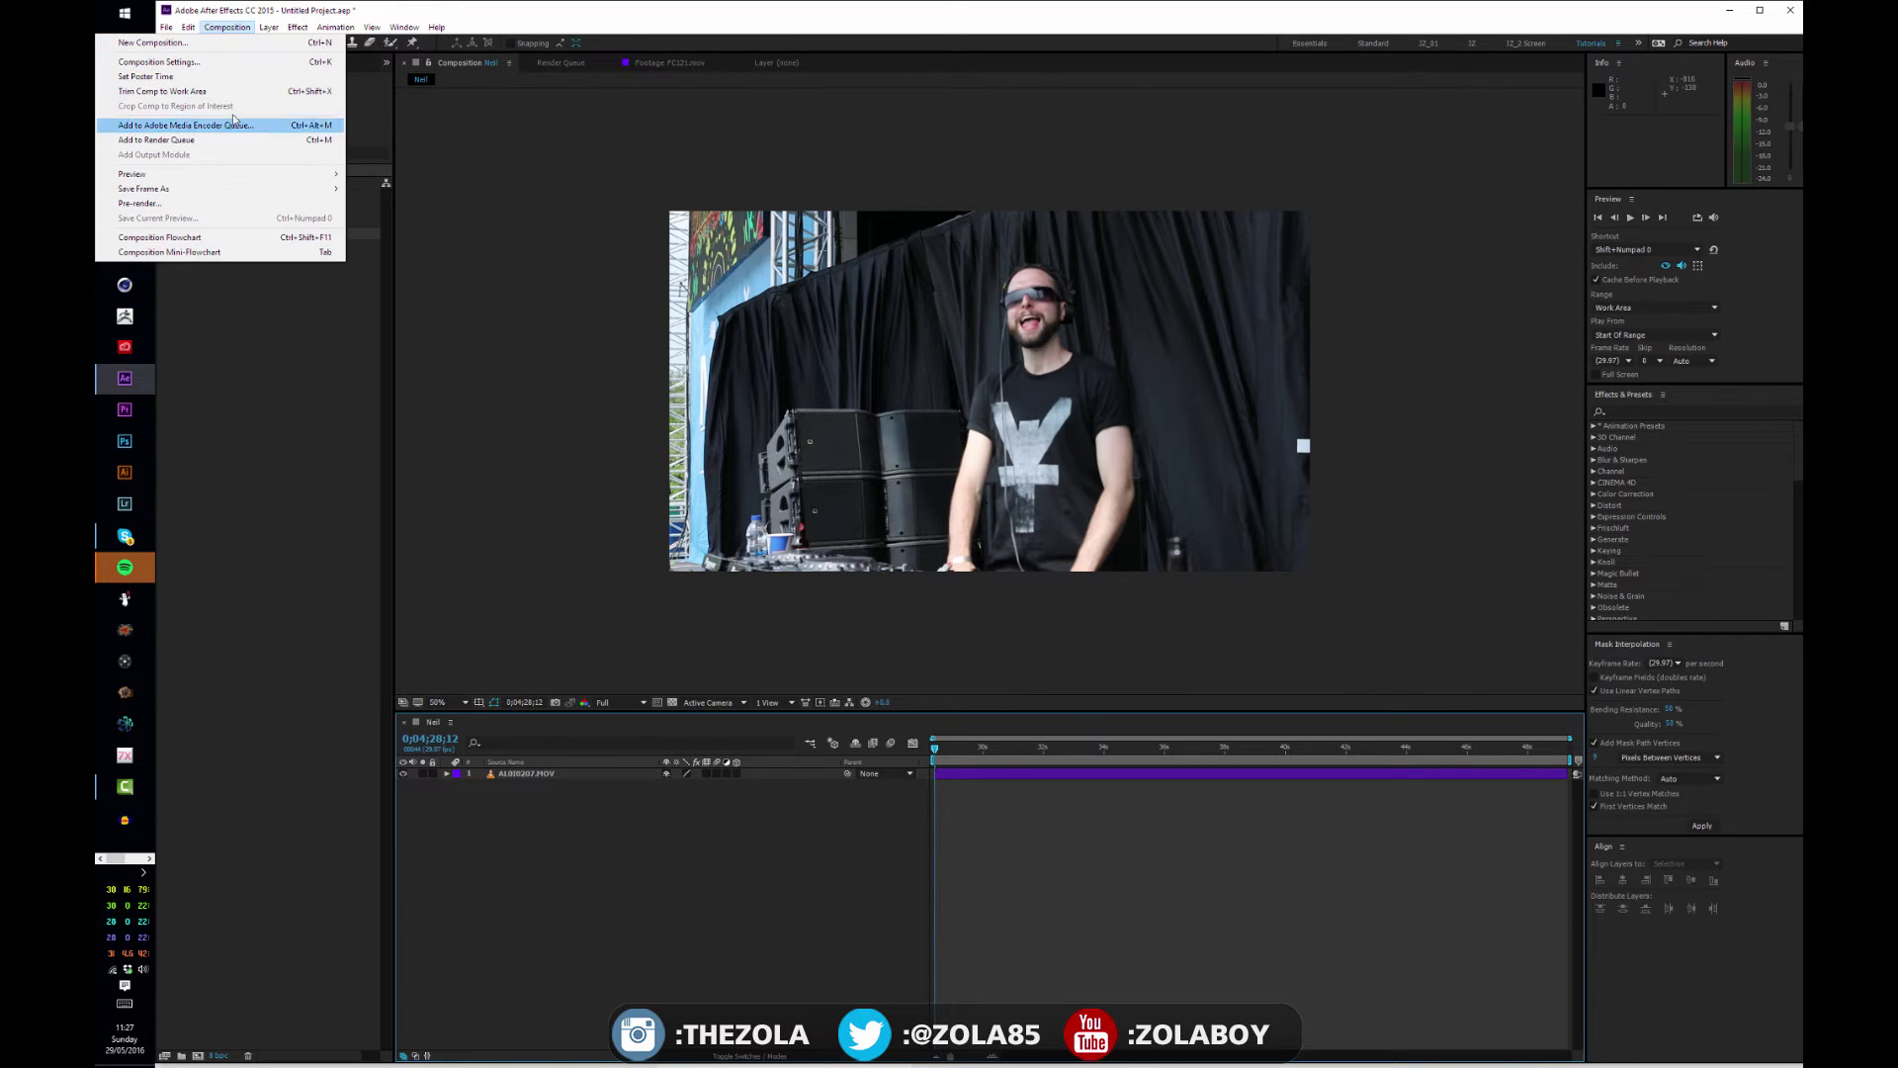
left_click(233, 63)
left_click_drag(543, 159, 635, 215)
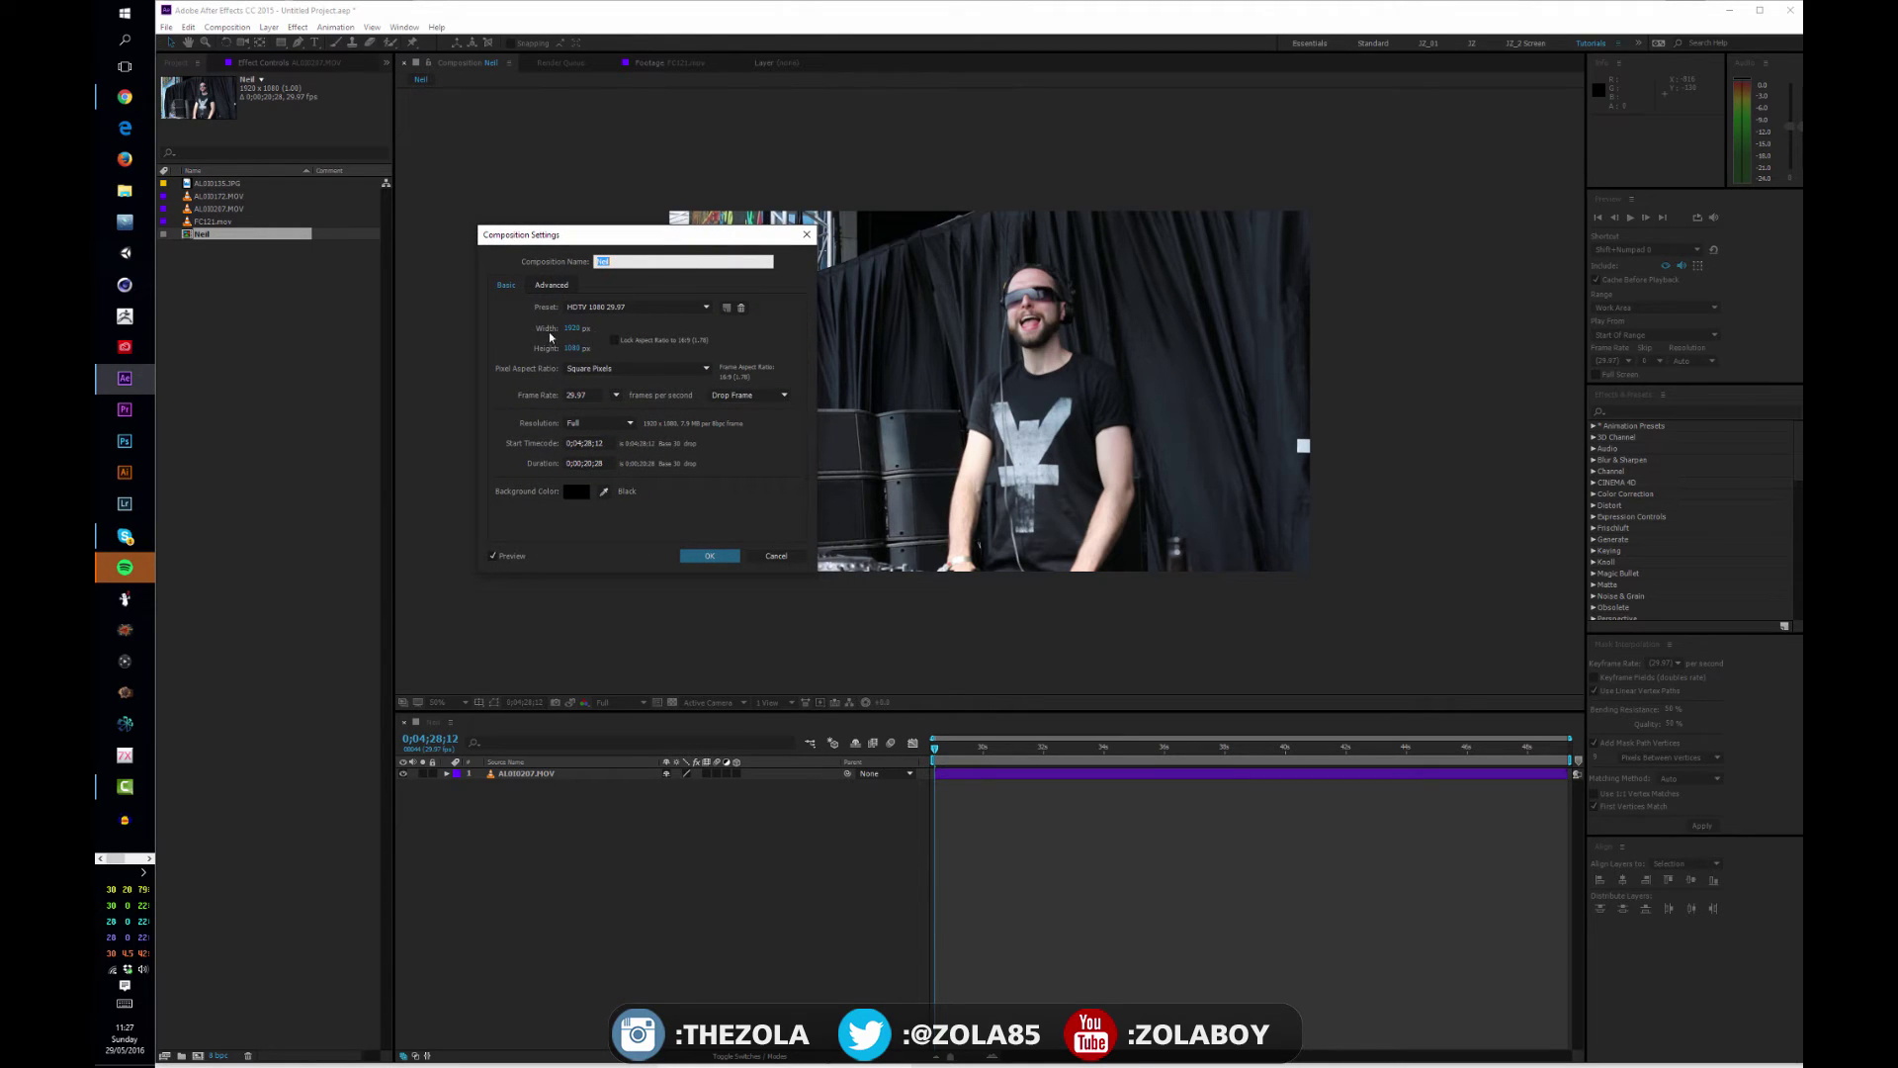
left_click(613, 340)
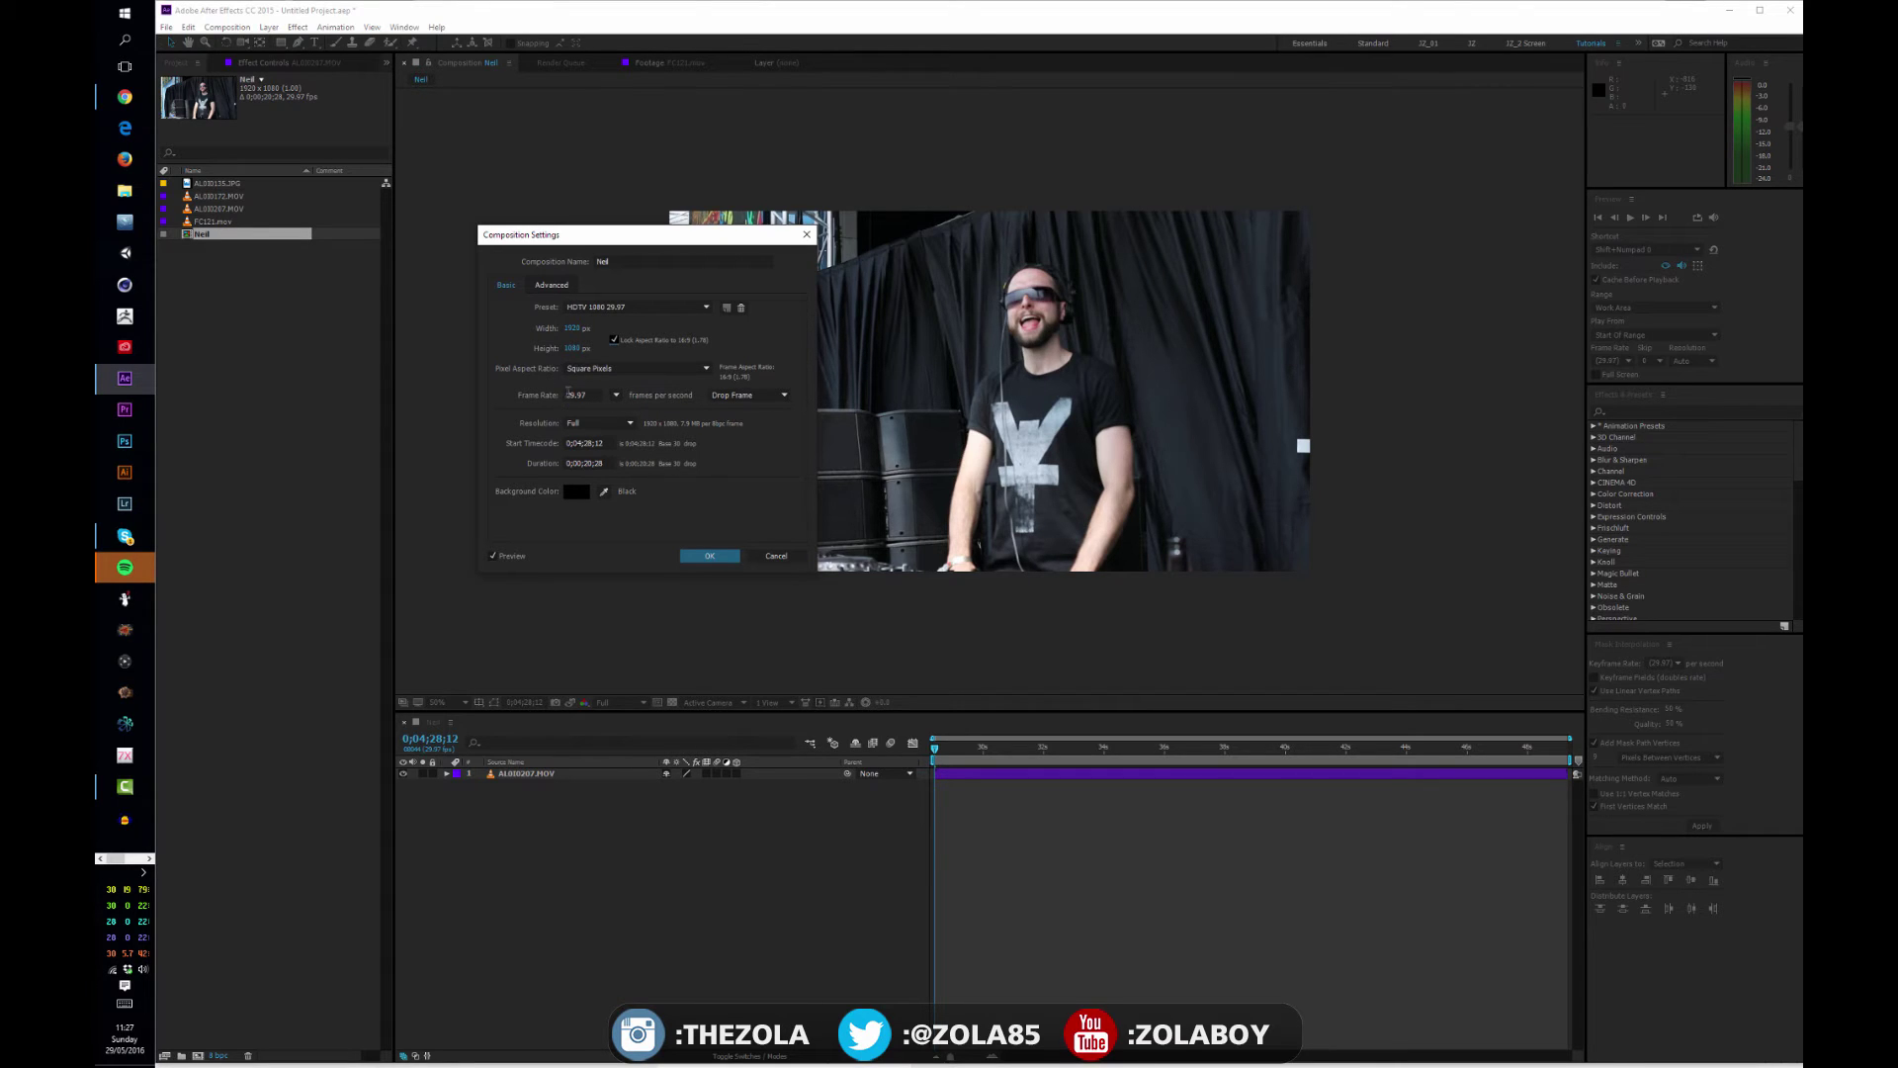
Step: Examine the pixel aspect ratio and frame rate options in the composition settings, keeping the current choices
left_click(593, 370)
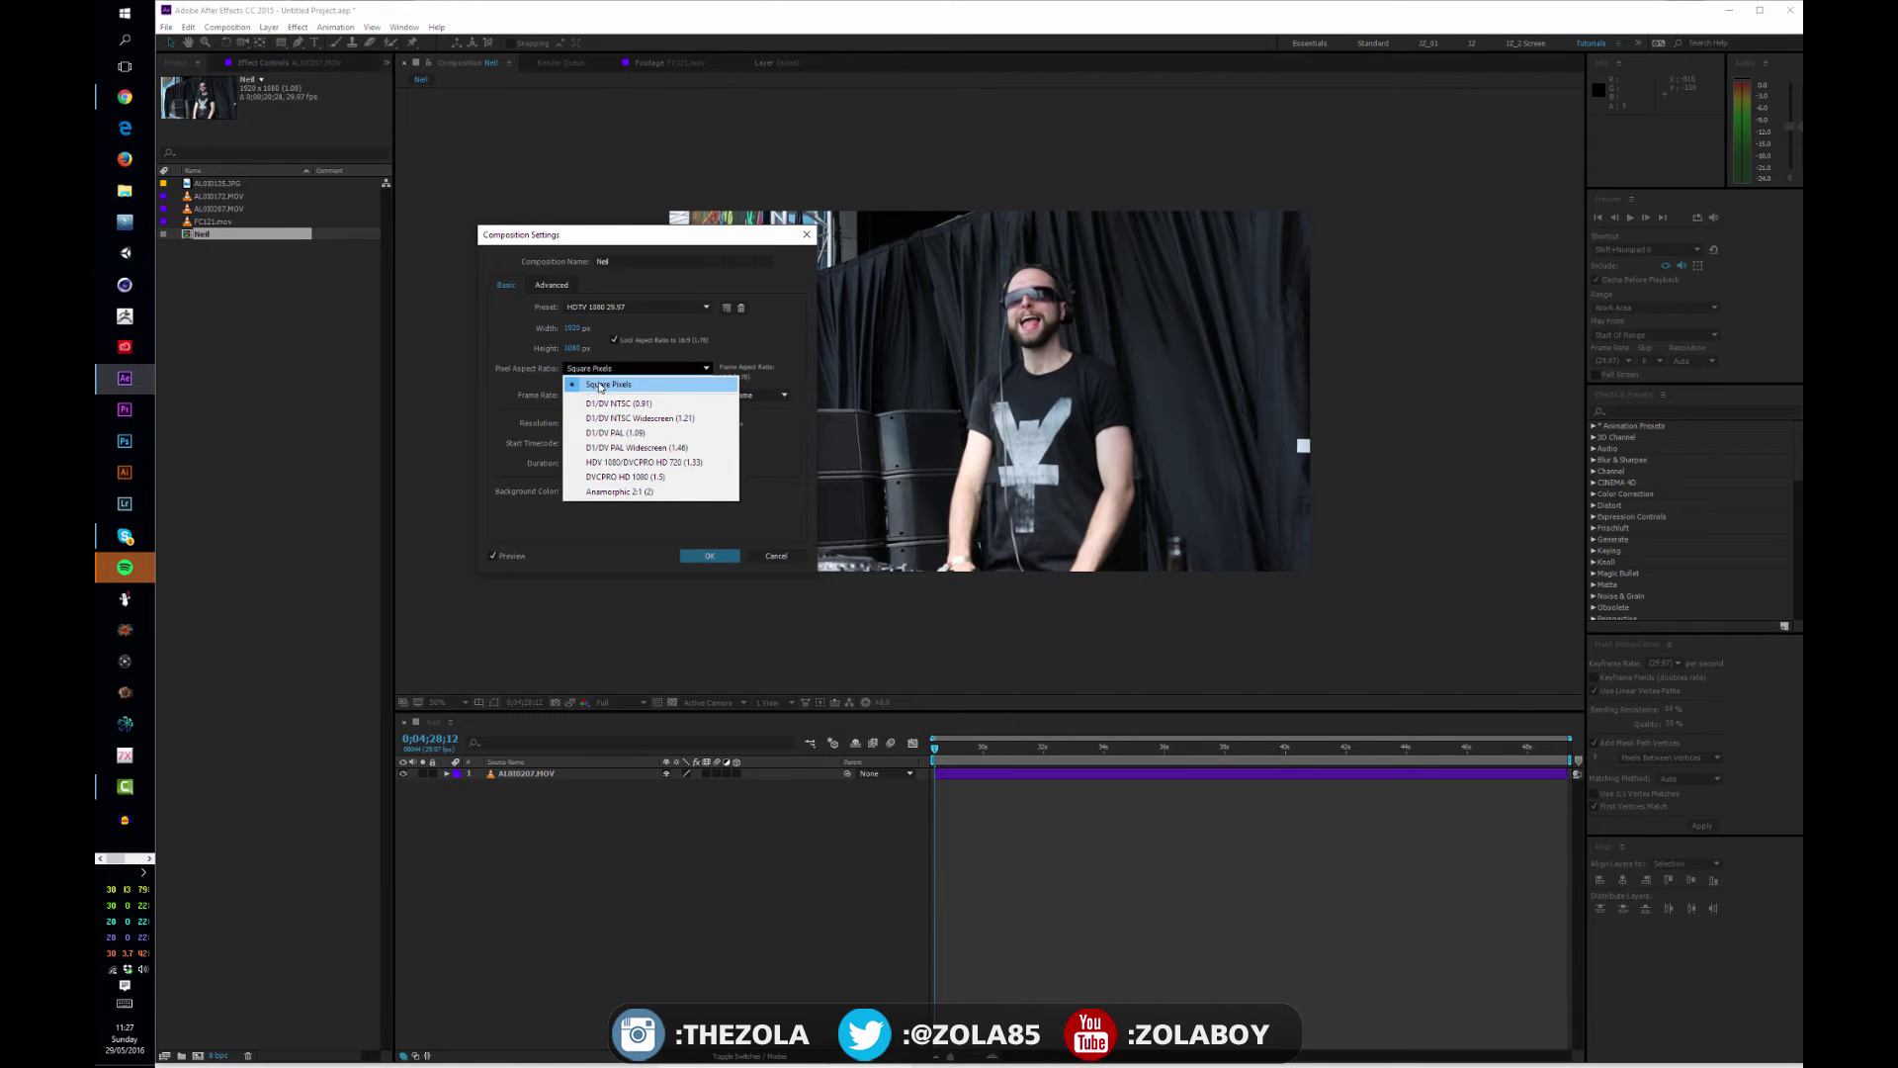
left_click(778, 464)
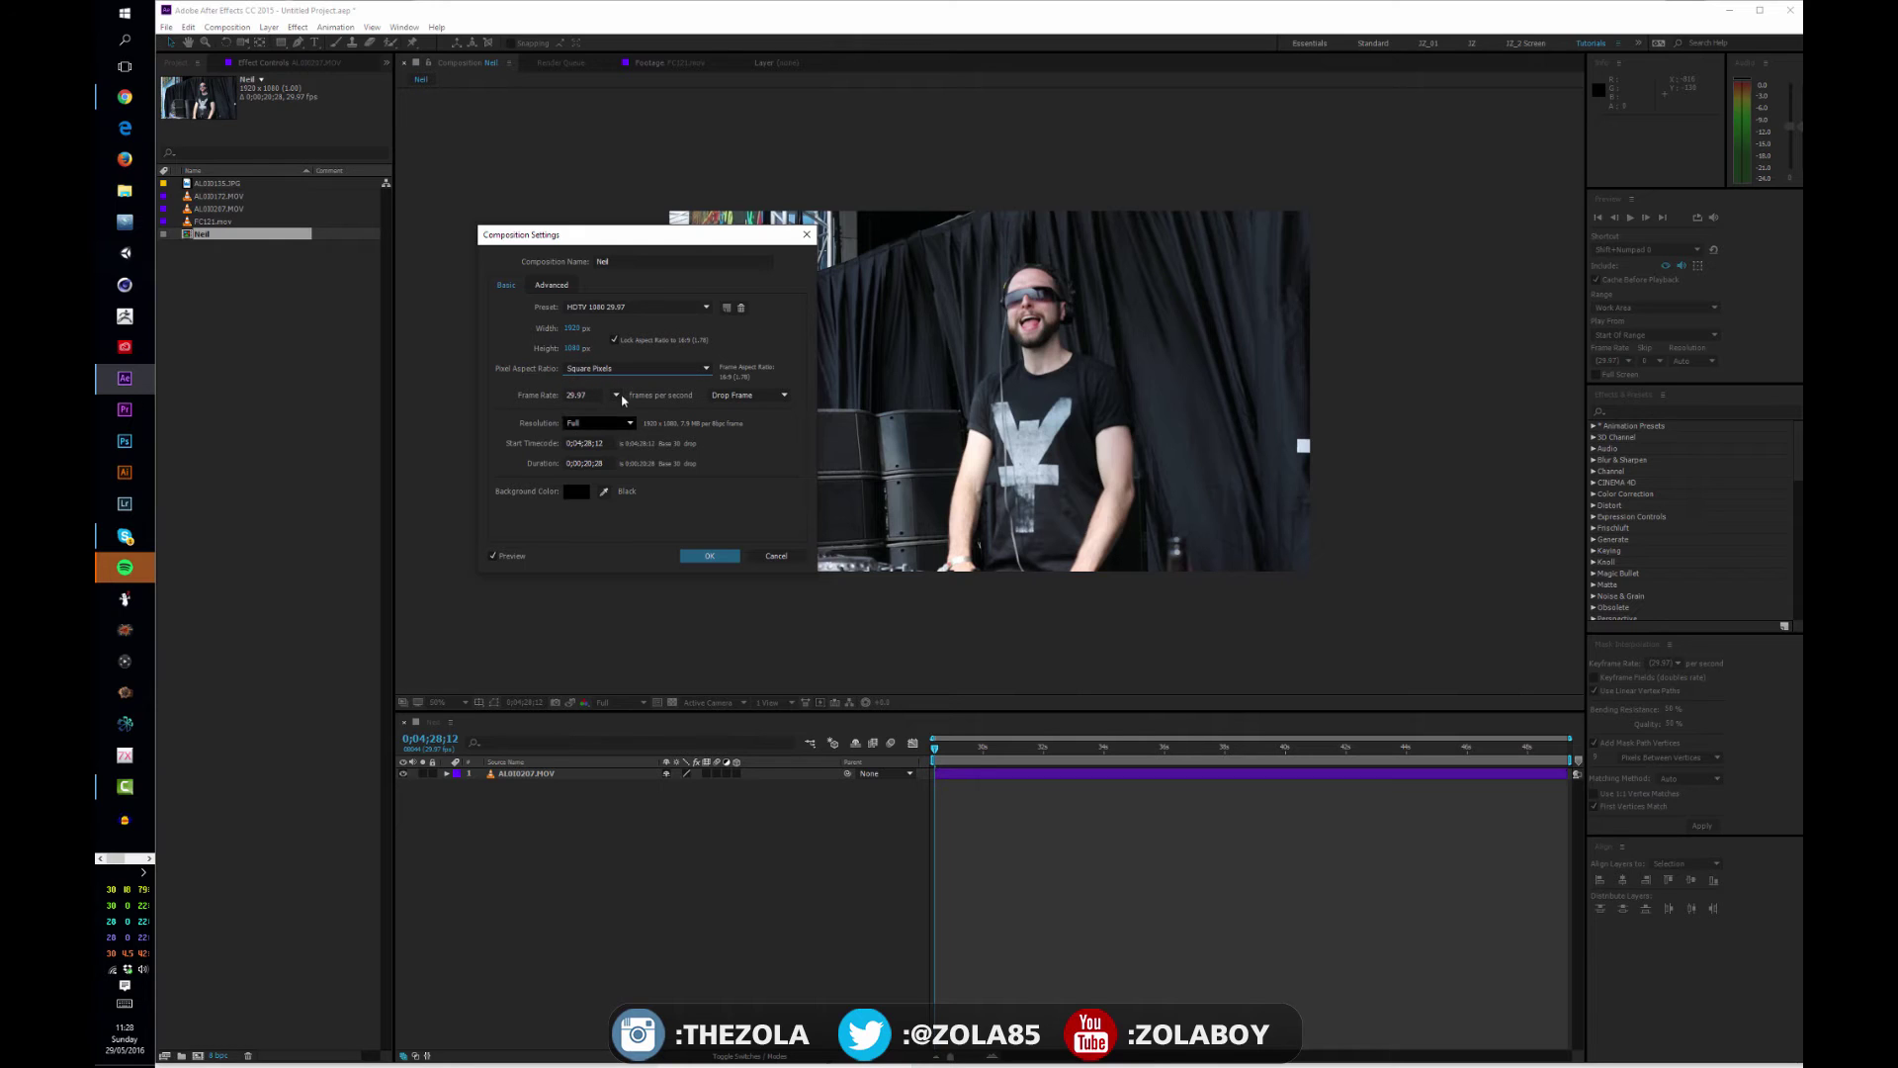
left_click(617, 396)
left_click(585, 416)
mouse_move(722, 249)
left_mouse_down()
mouse_move(765, 315)
mouse_move(745, 329)
mouse_move(723, 280)
left_mouse_up()
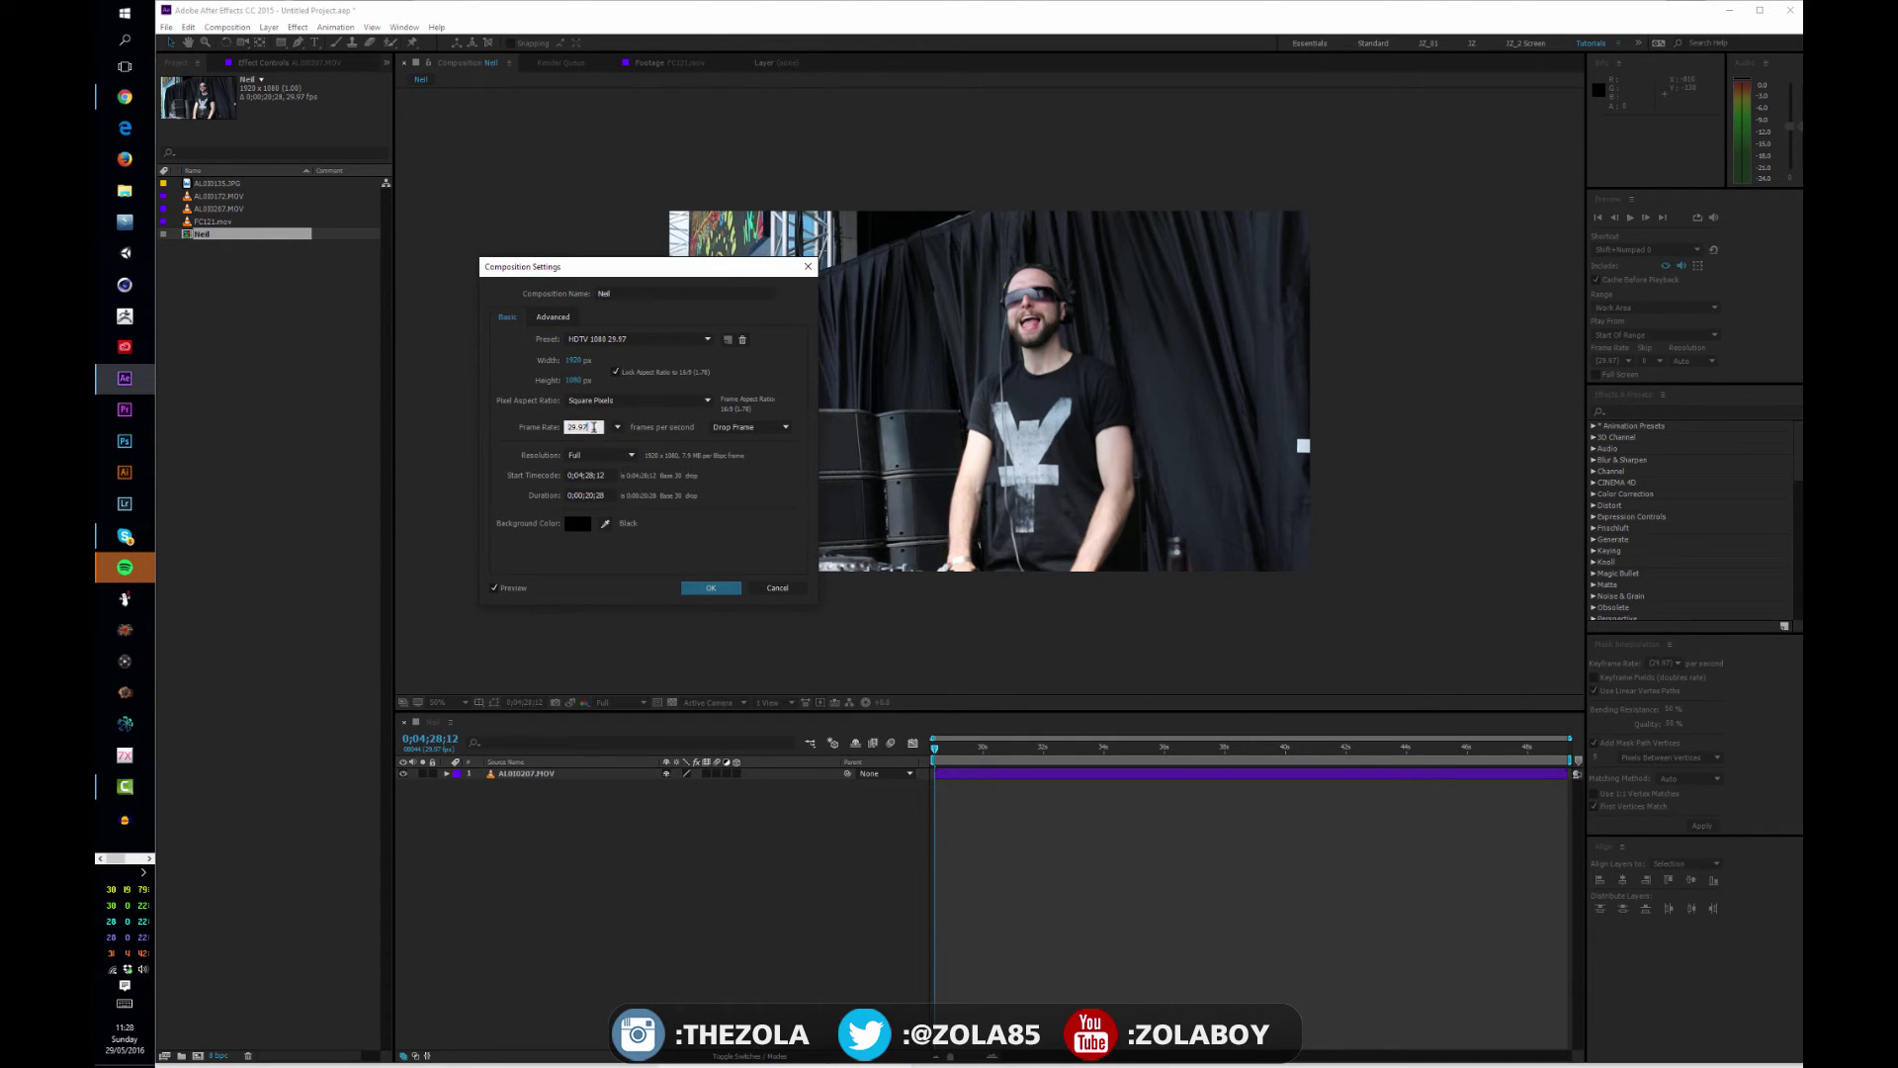
Step: Examine the frame rate, drop-frame, resolution and start timecode options in the composition settings, then accept the current choices
left_click_drag(614, 276, 685, 234)
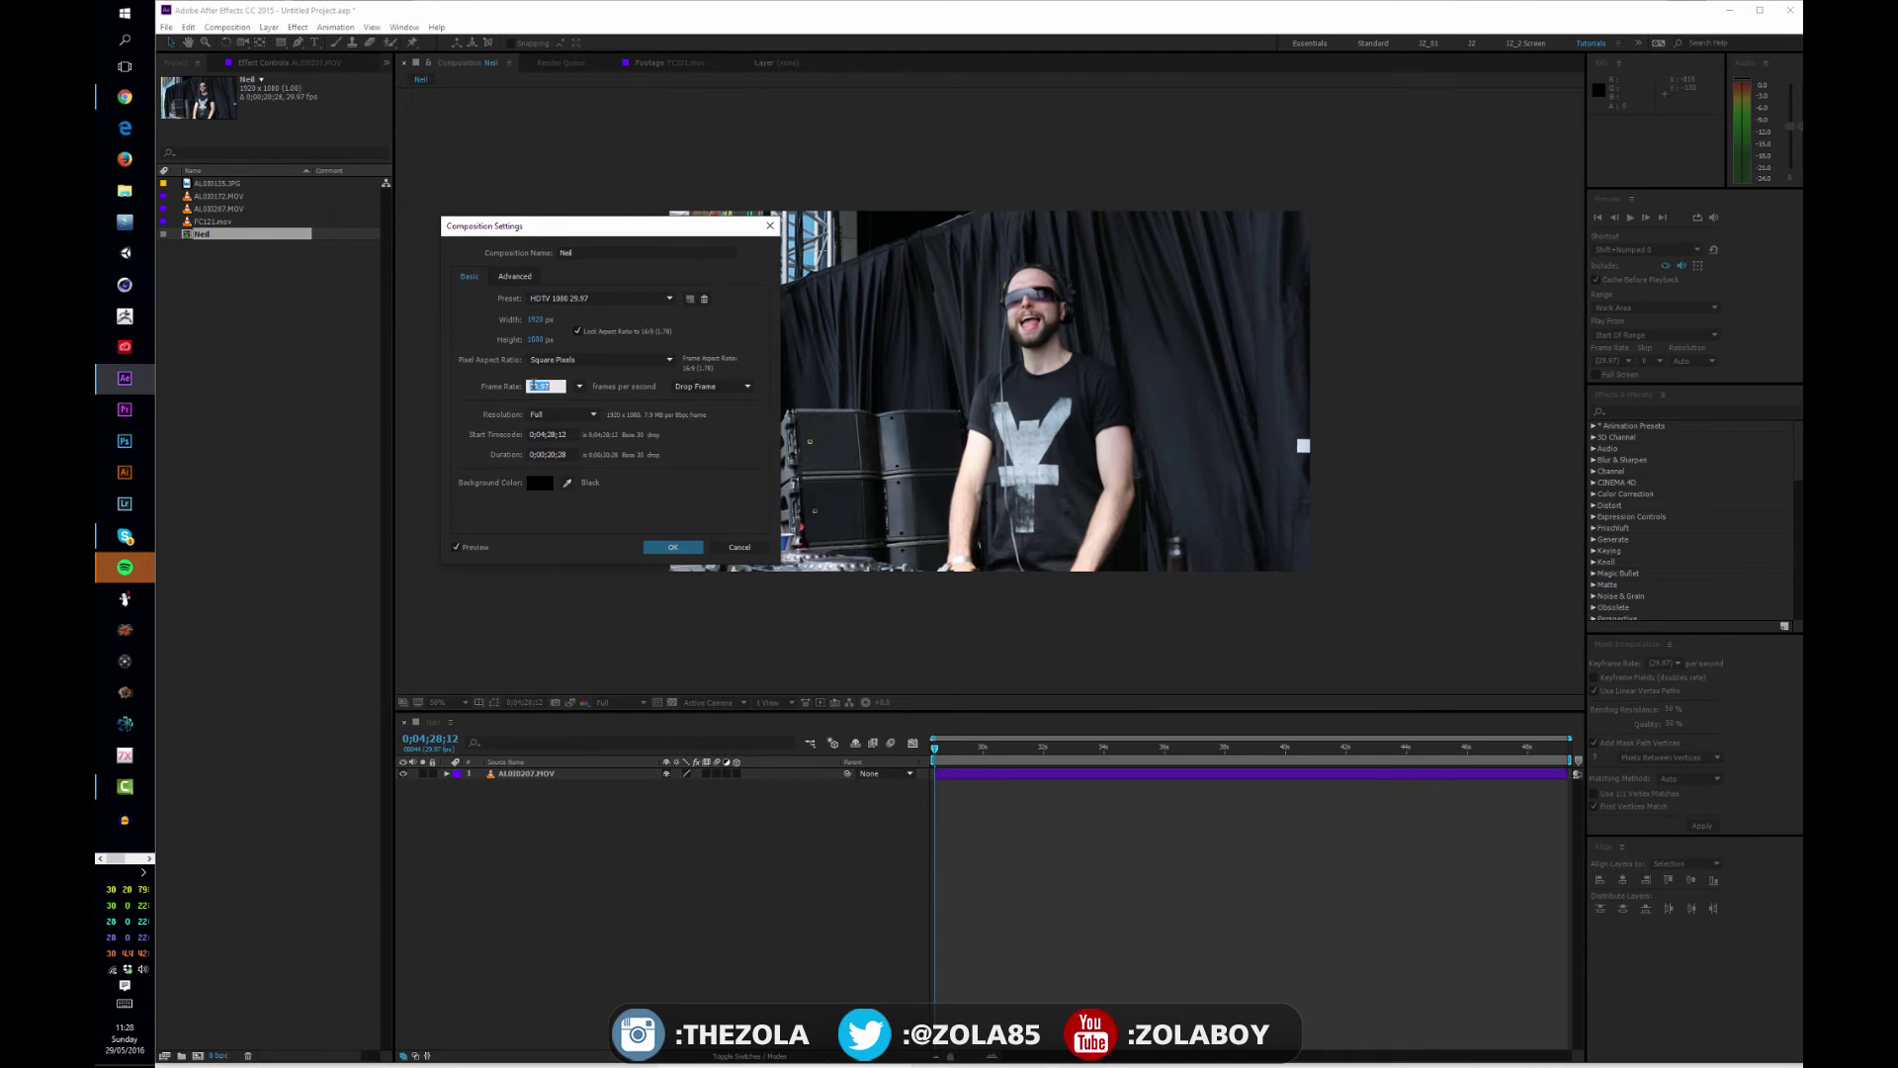
left_click_drag(555, 388, 530, 406)
mouse_move(723, 230)
left_mouse_down()
mouse_move(597, 236)
mouse_move(760, 275)
mouse_move(704, 254)
left_mouse_up()
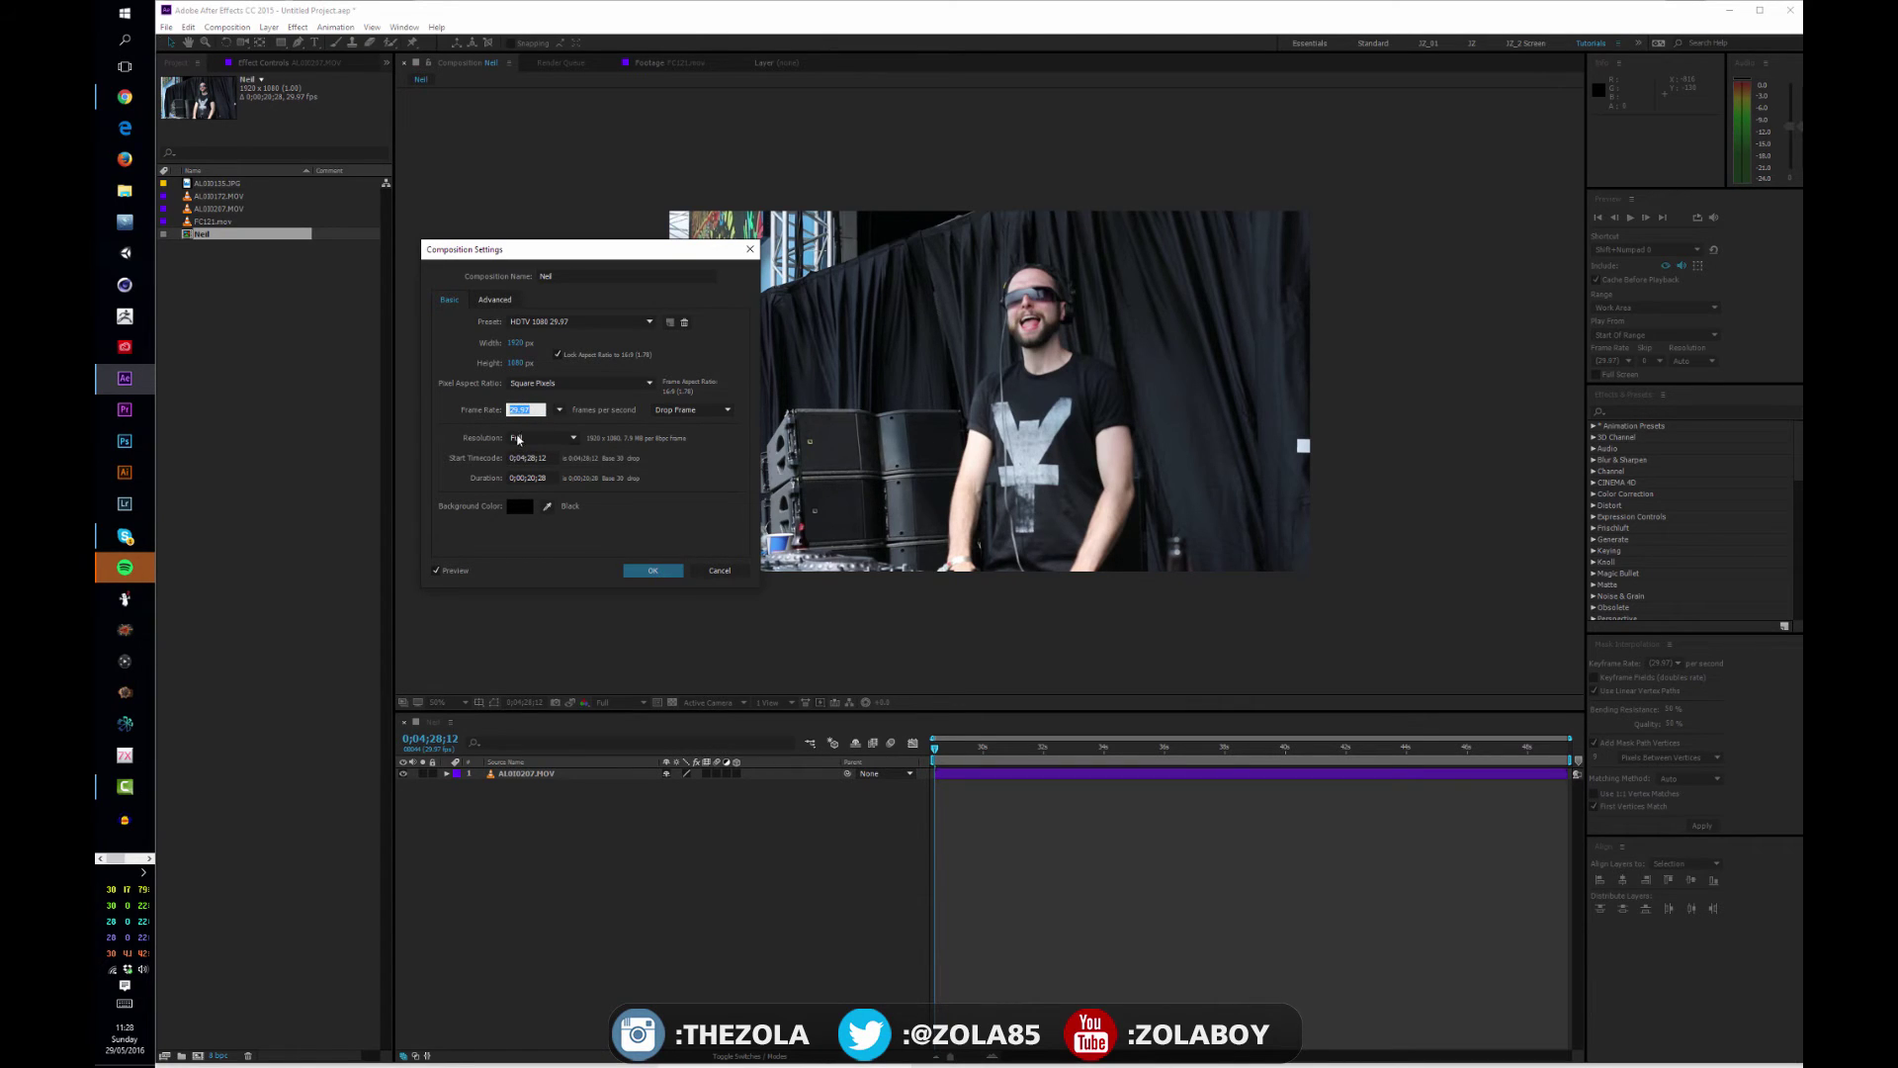
left_click(693, 409)
left_click(682, 423)
left_click(573, 438)
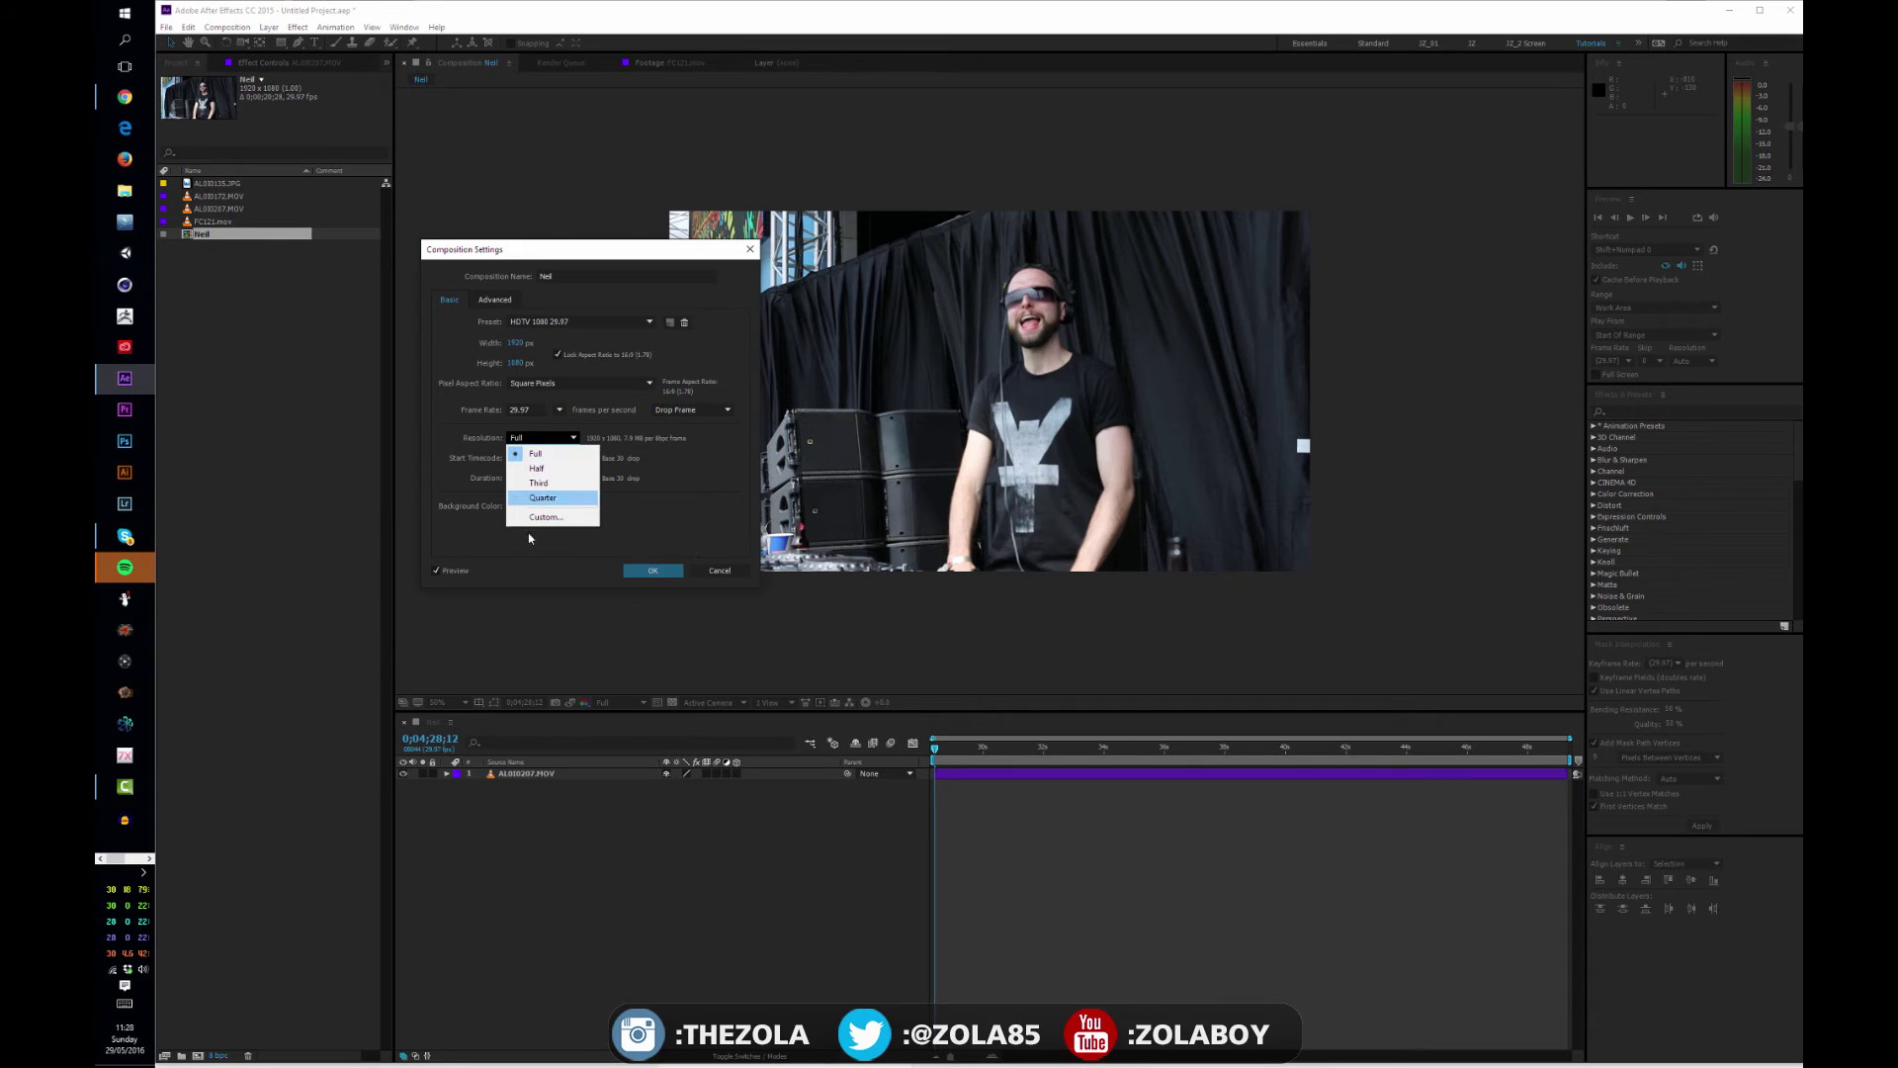
left_click(724, 505)
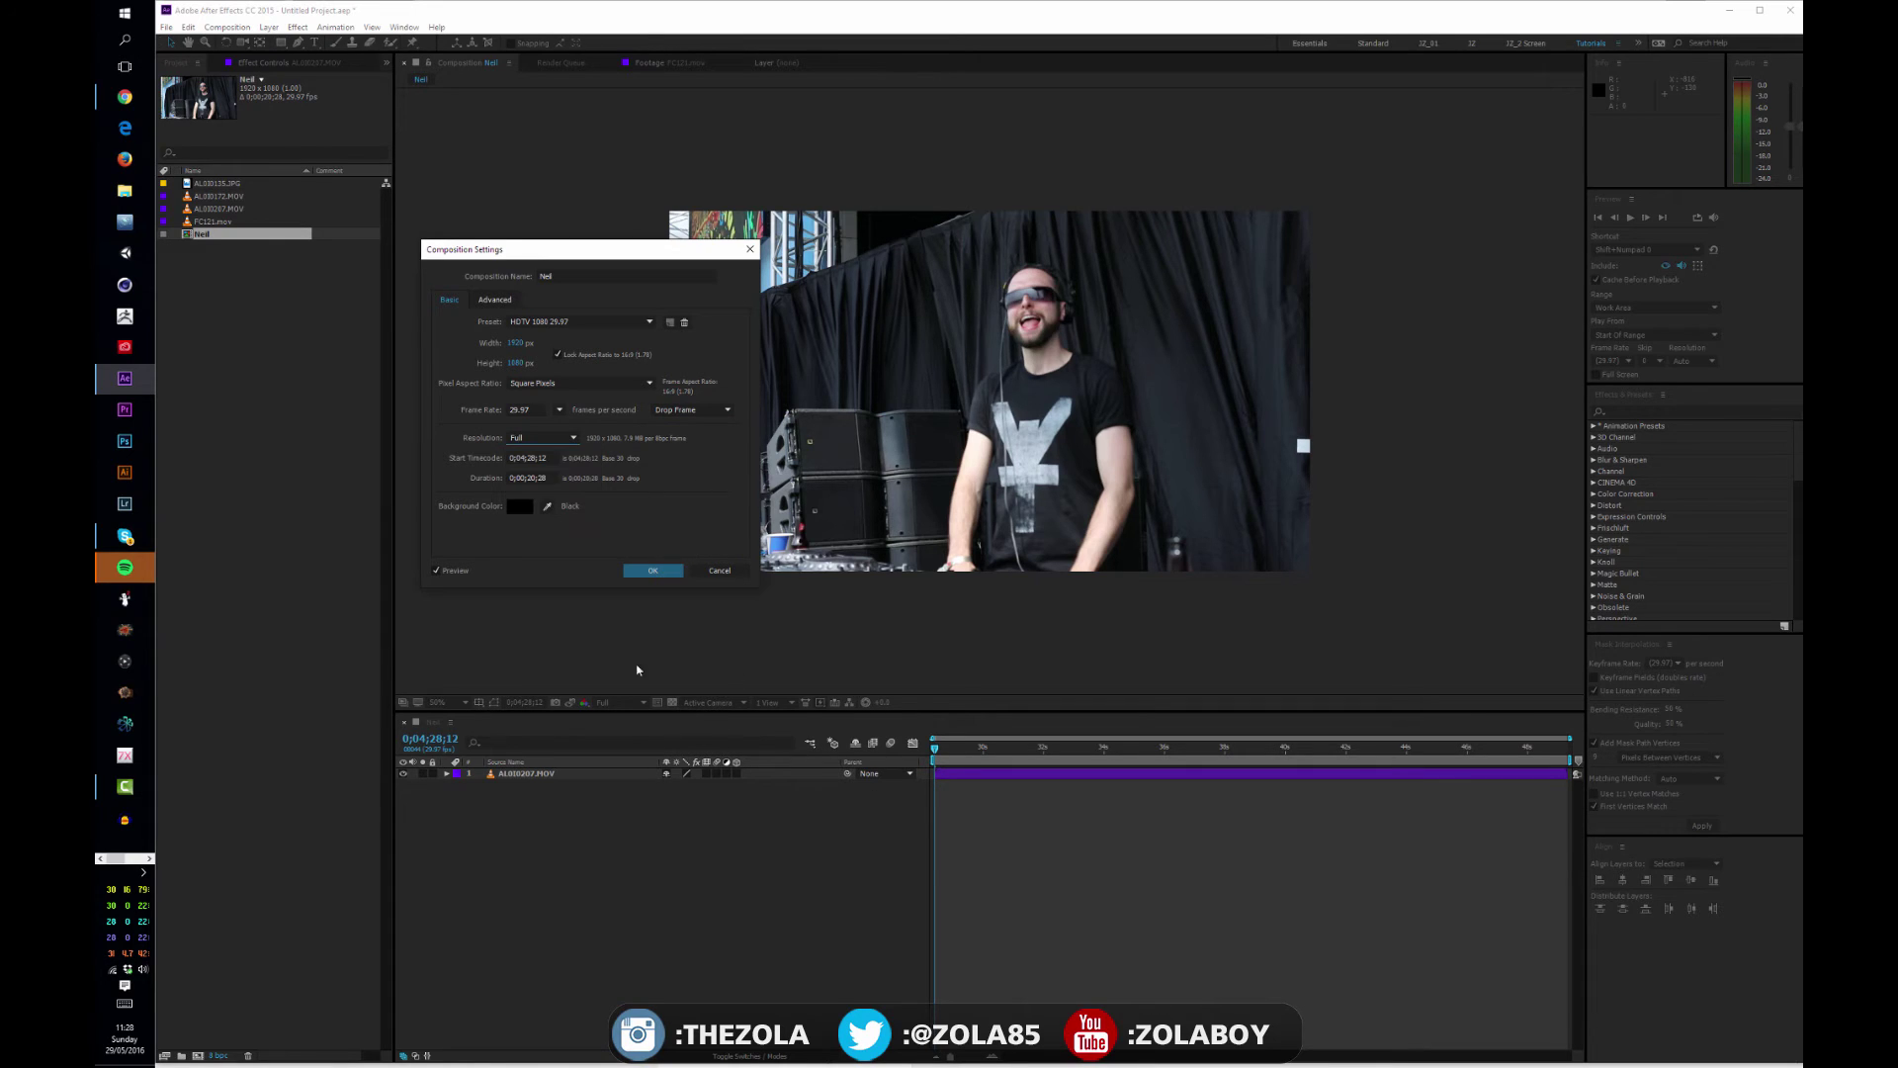
left_click(540, 458)
left_click_drag(550, 458, 451, 480)
left_click(652, 571)
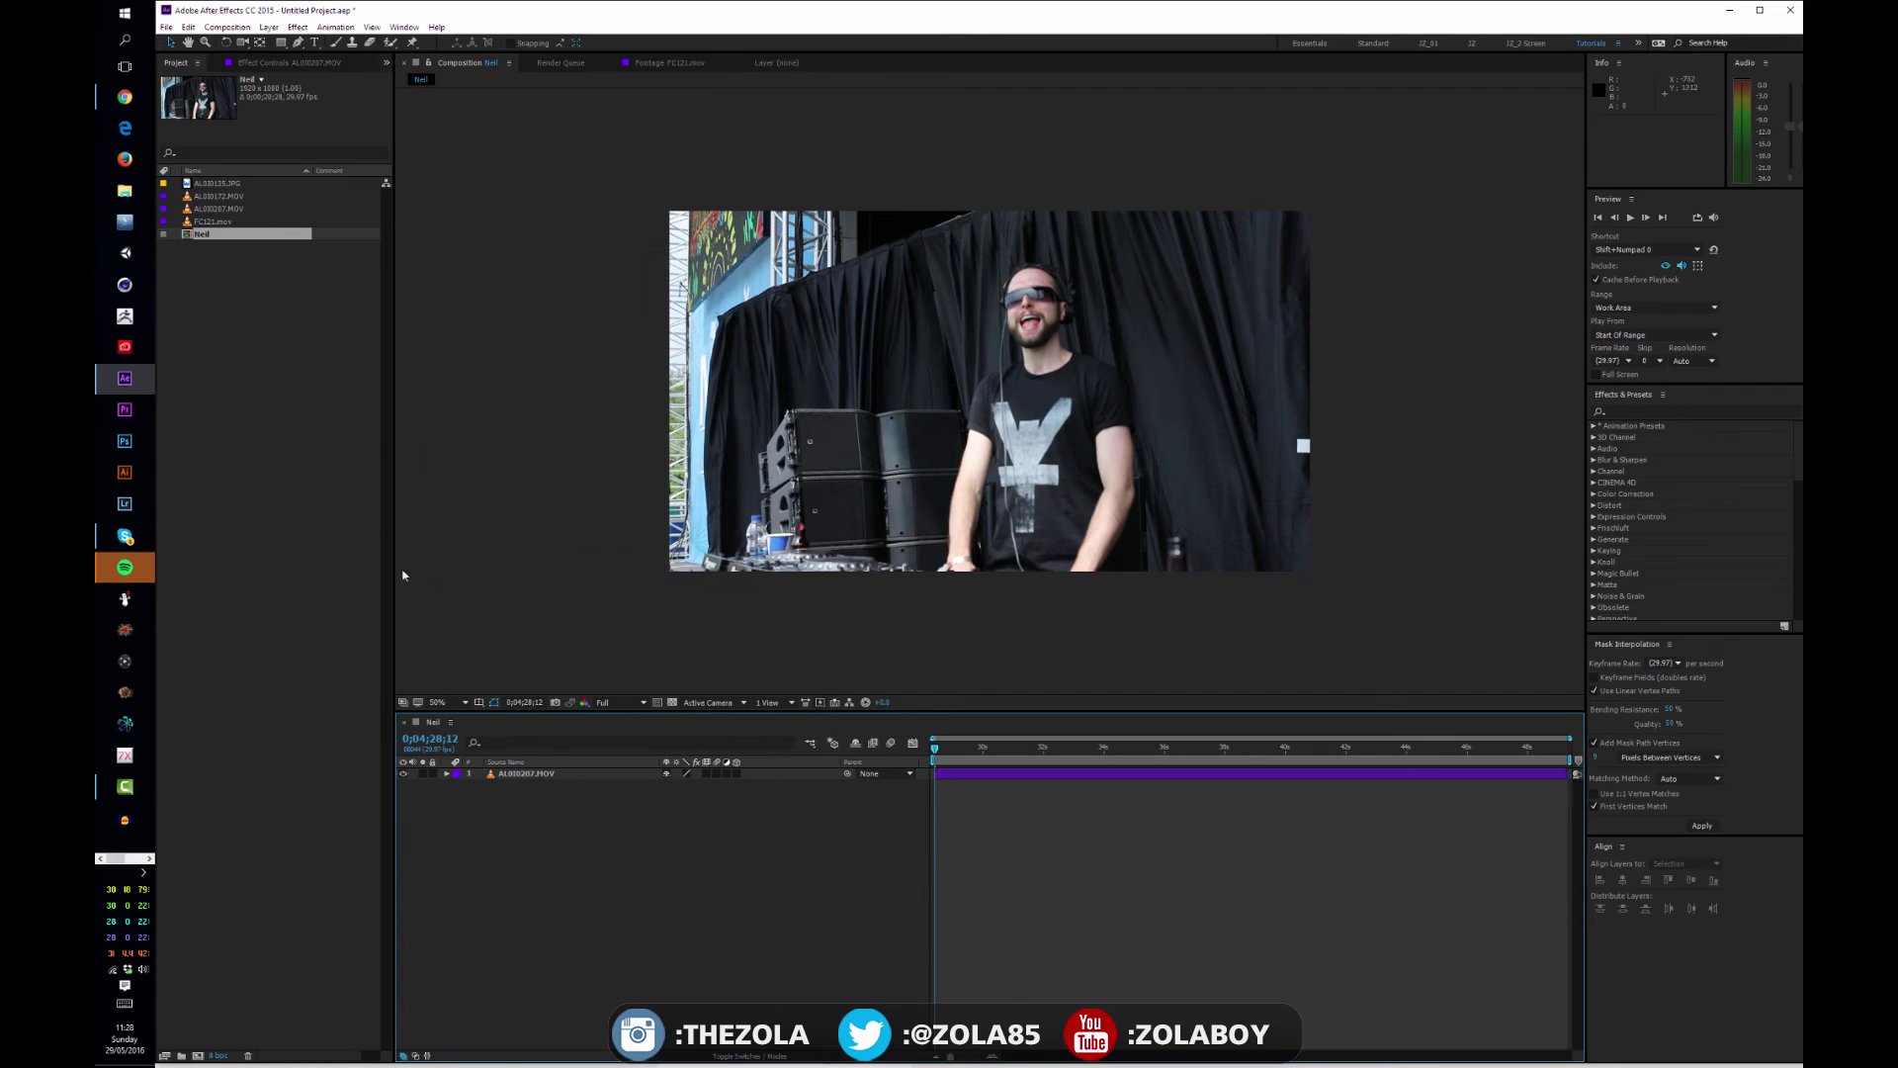
Step: Scrub the playhead through the open composition from its start to its end
left_click(210, 196)
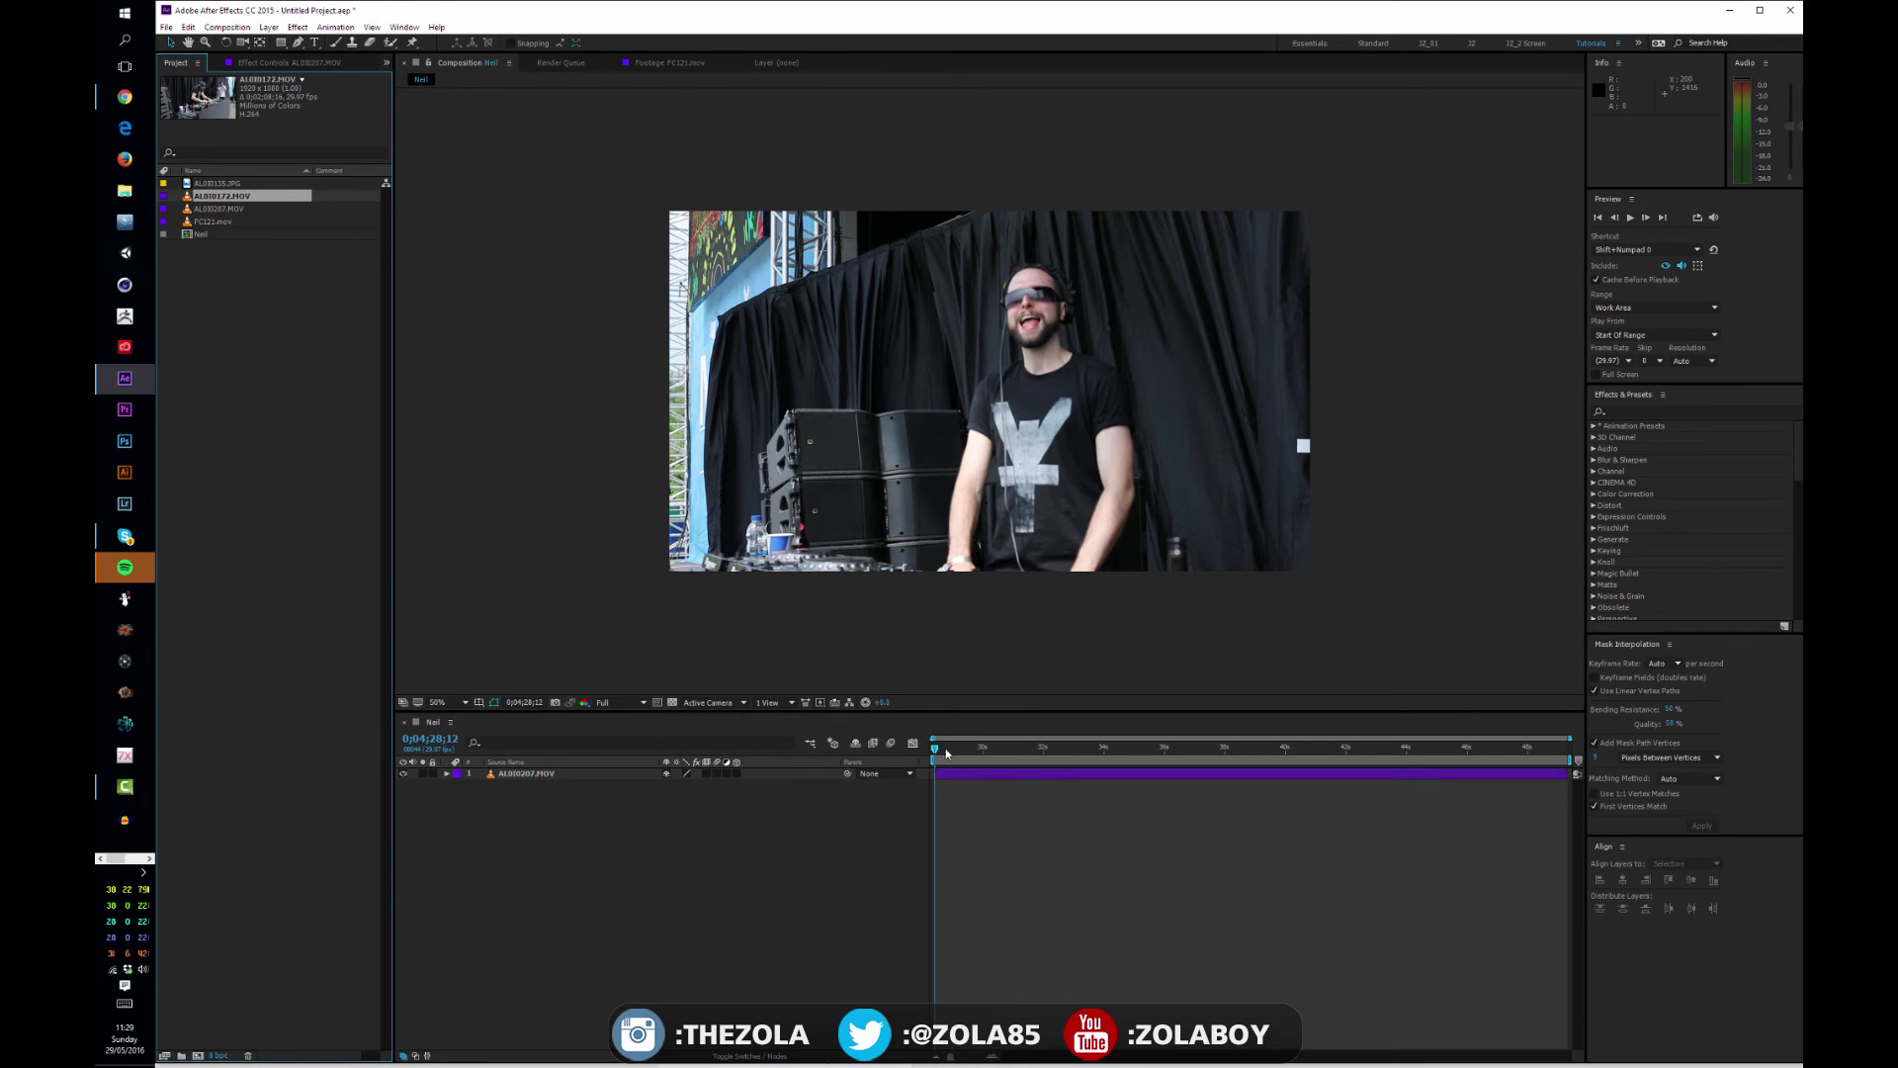
mouse_move(945, 751)
left_mouse_down()
mouse_move(1615, 771)
mouse_move(924, 750)
left_mouse_up()
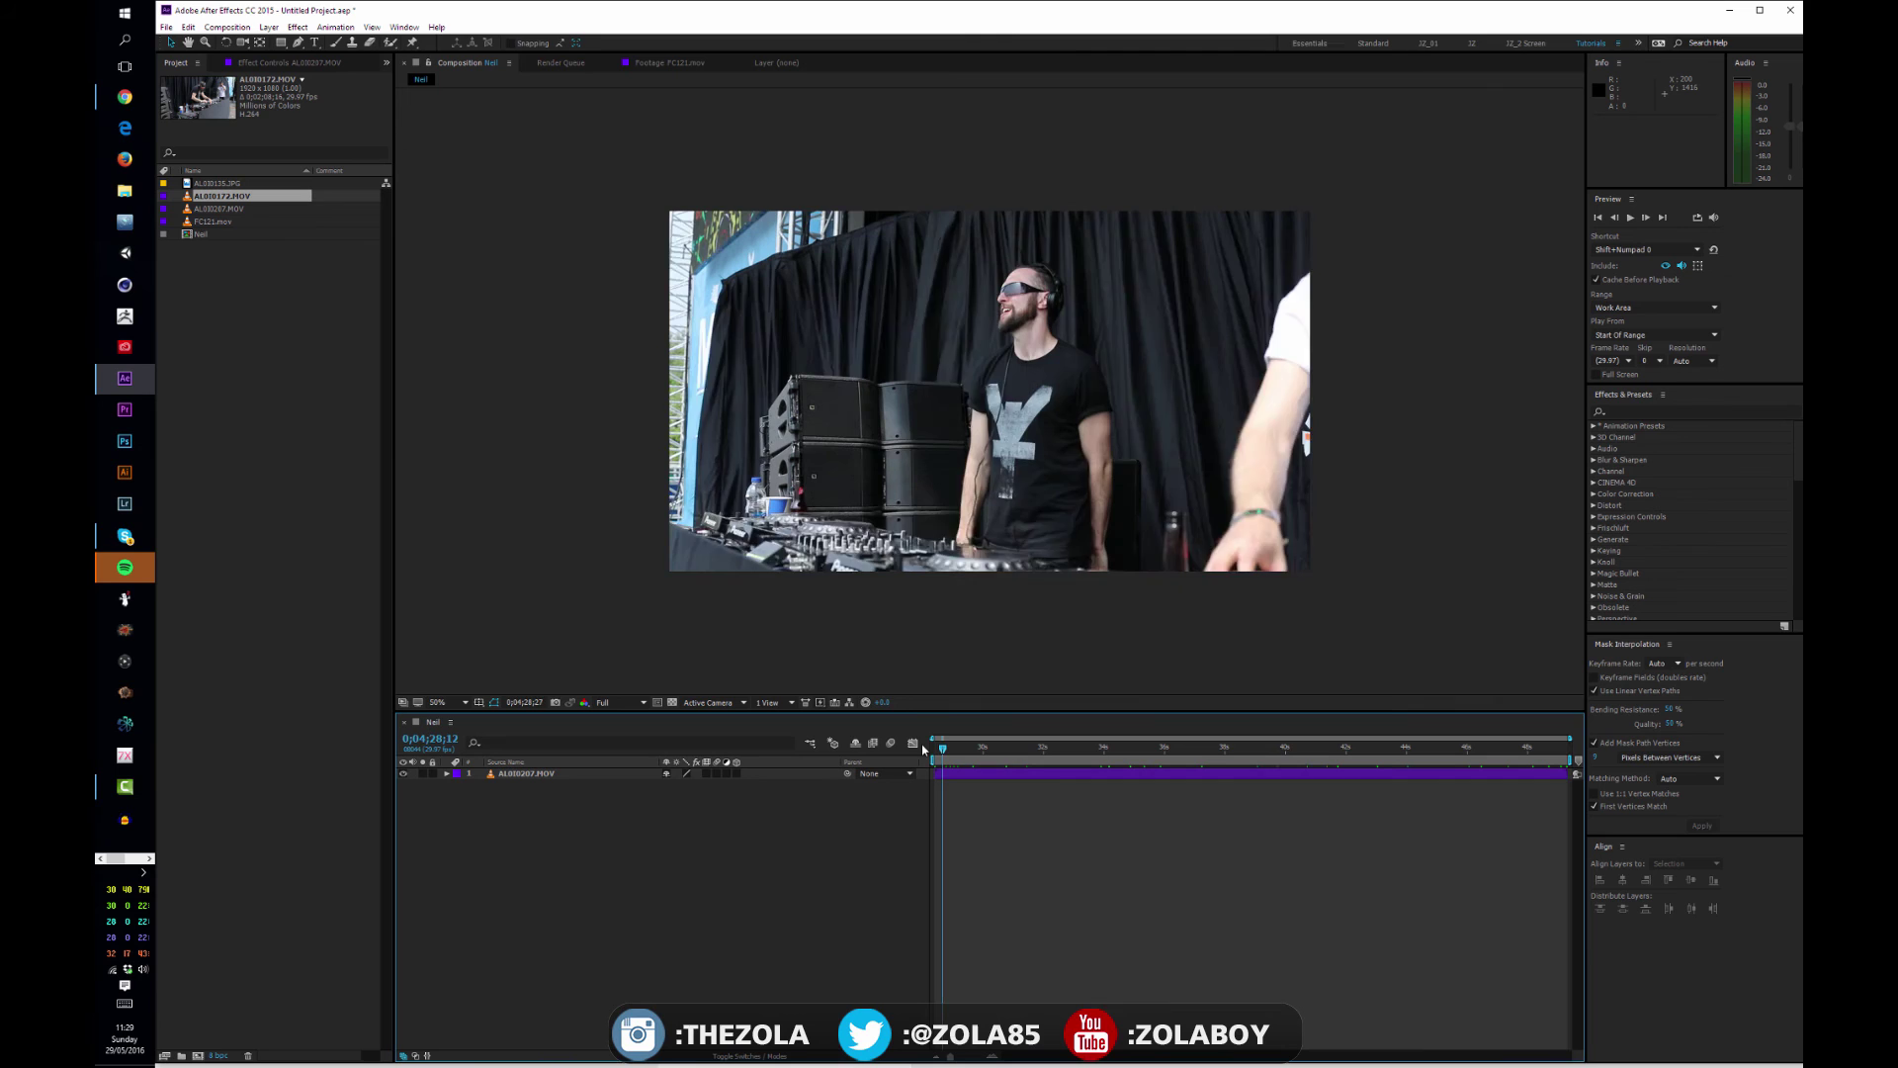
left_click_drag(1095, 744, 1582, 710)
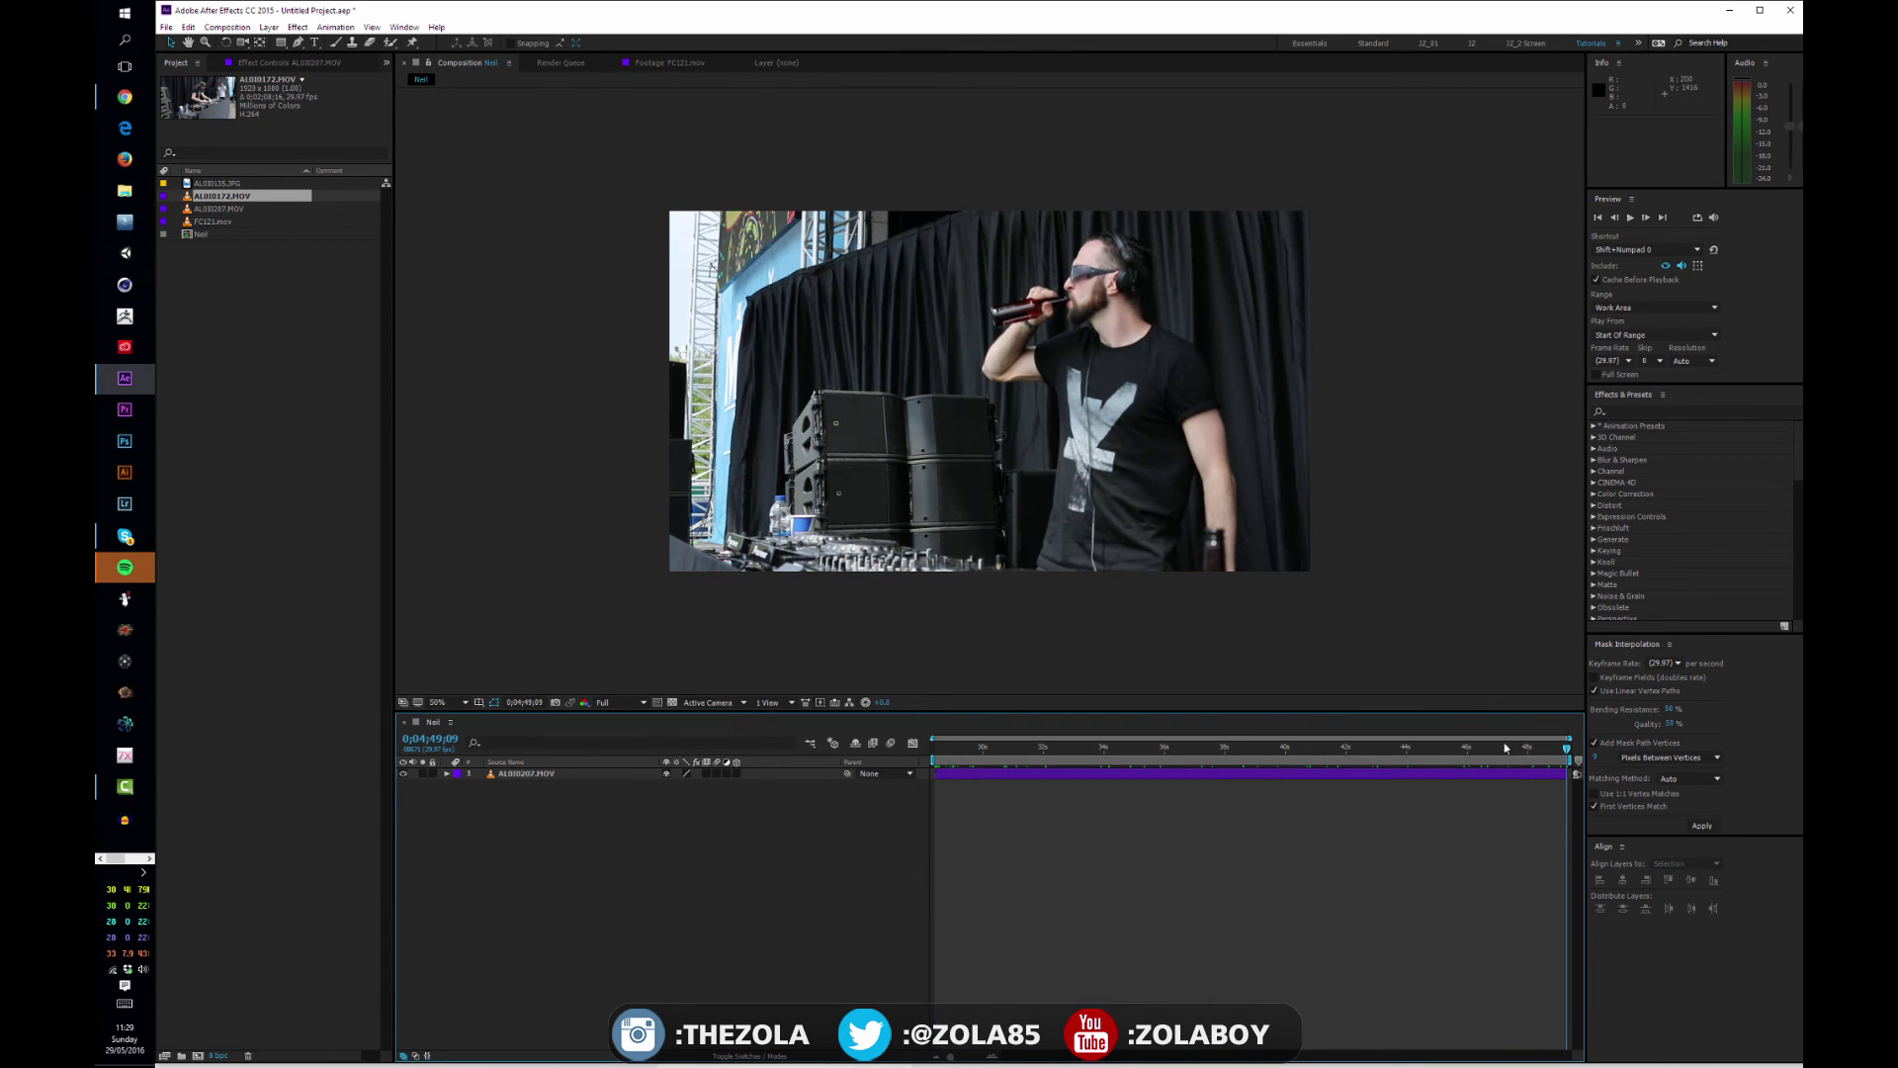
Step: Try shifting the clip layer earlier in the timeline, then undo the move
left_click_drag(1531, 775, 1475, 776)
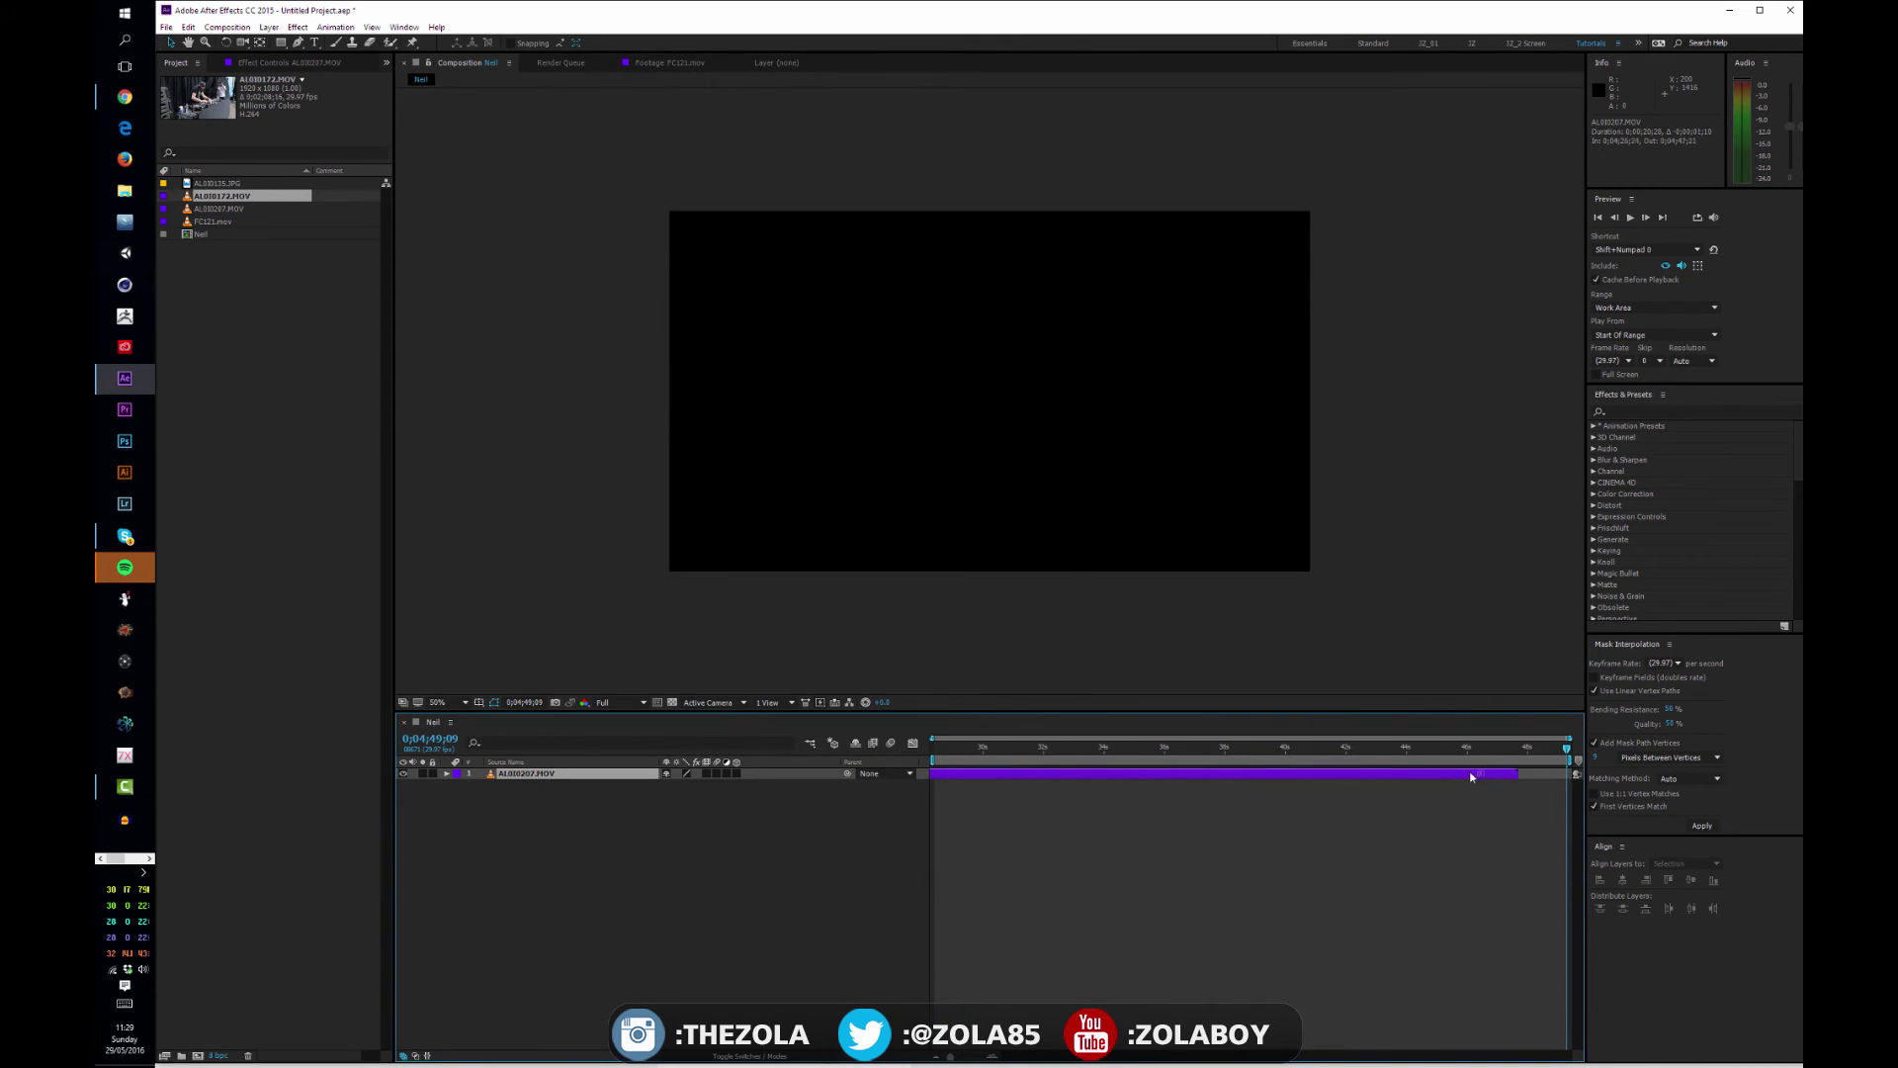
key("ctrl+z")
left_click_drag(966, 751, 1082, 773)
key("ctrl+z")
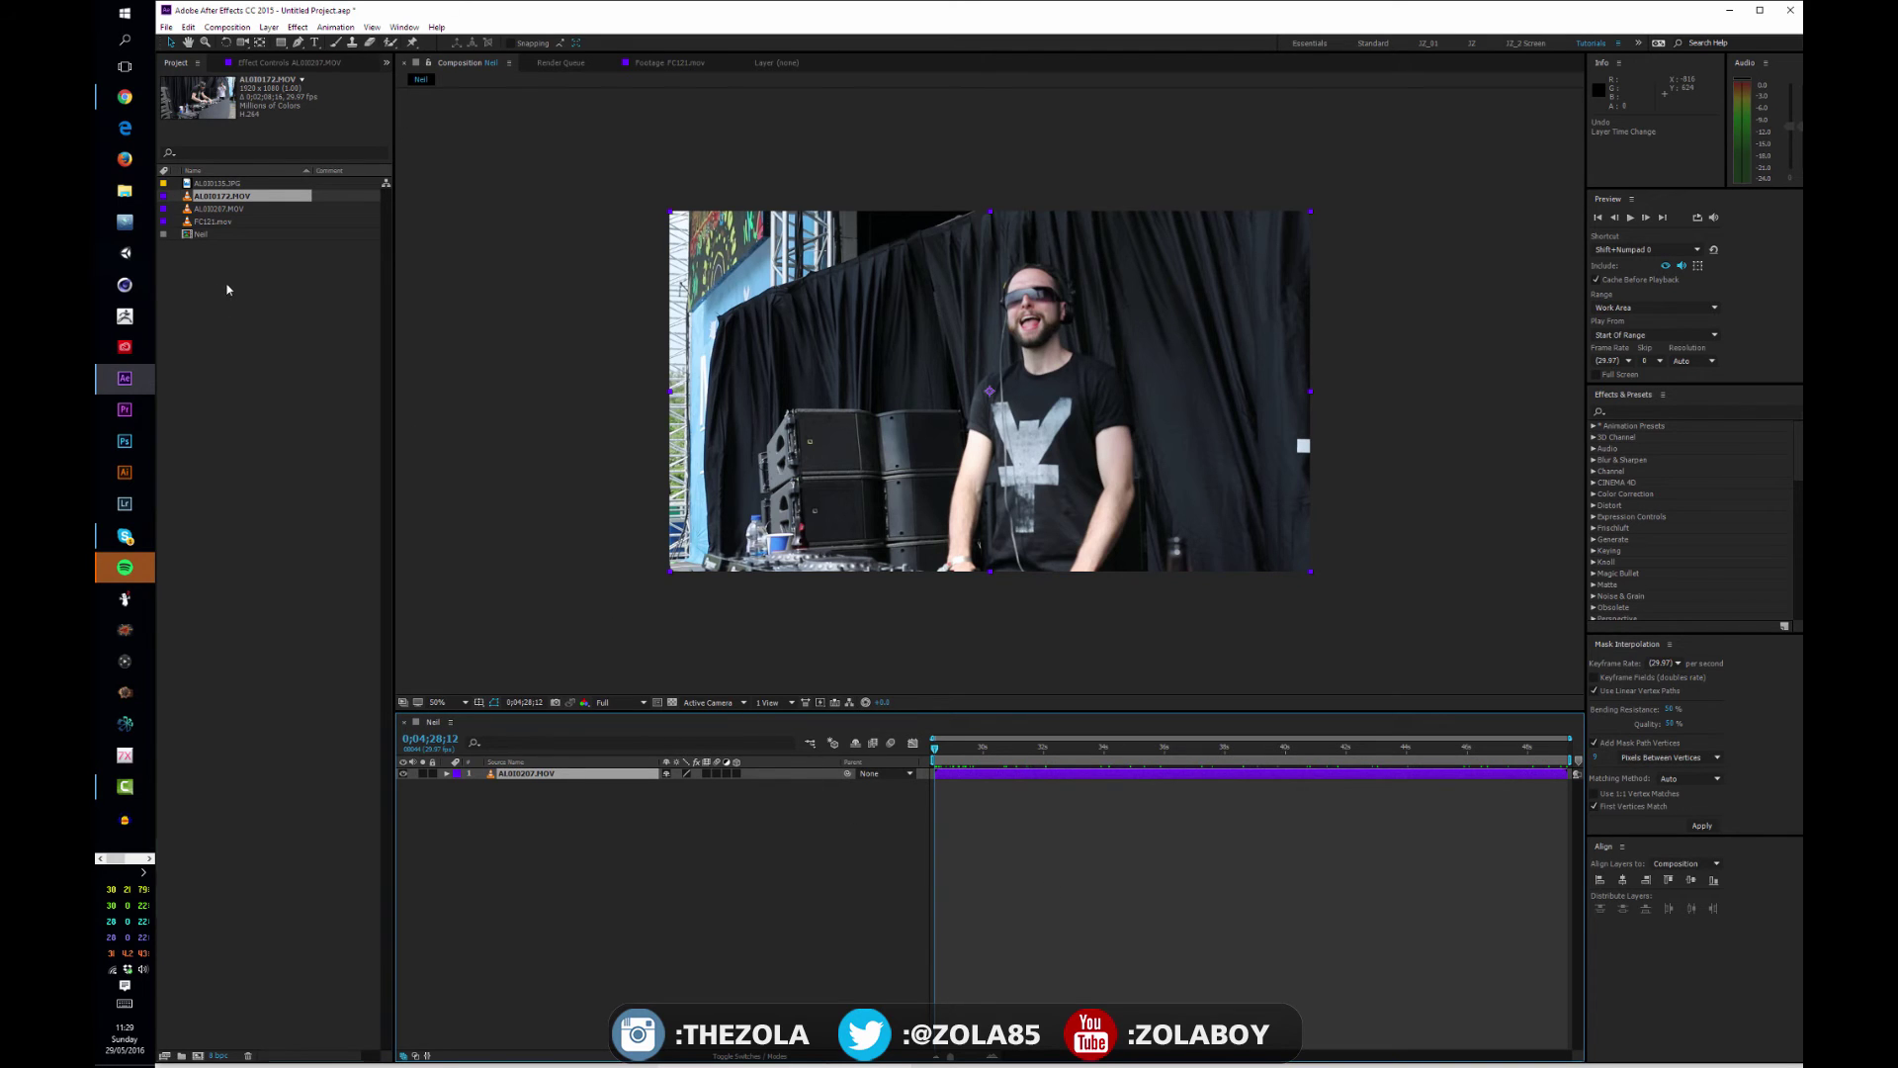
Step: Select the first MOV clip in the project and start a new composition named DJ with the HDTV 1080 29.97 preset
left_click(513, 679)
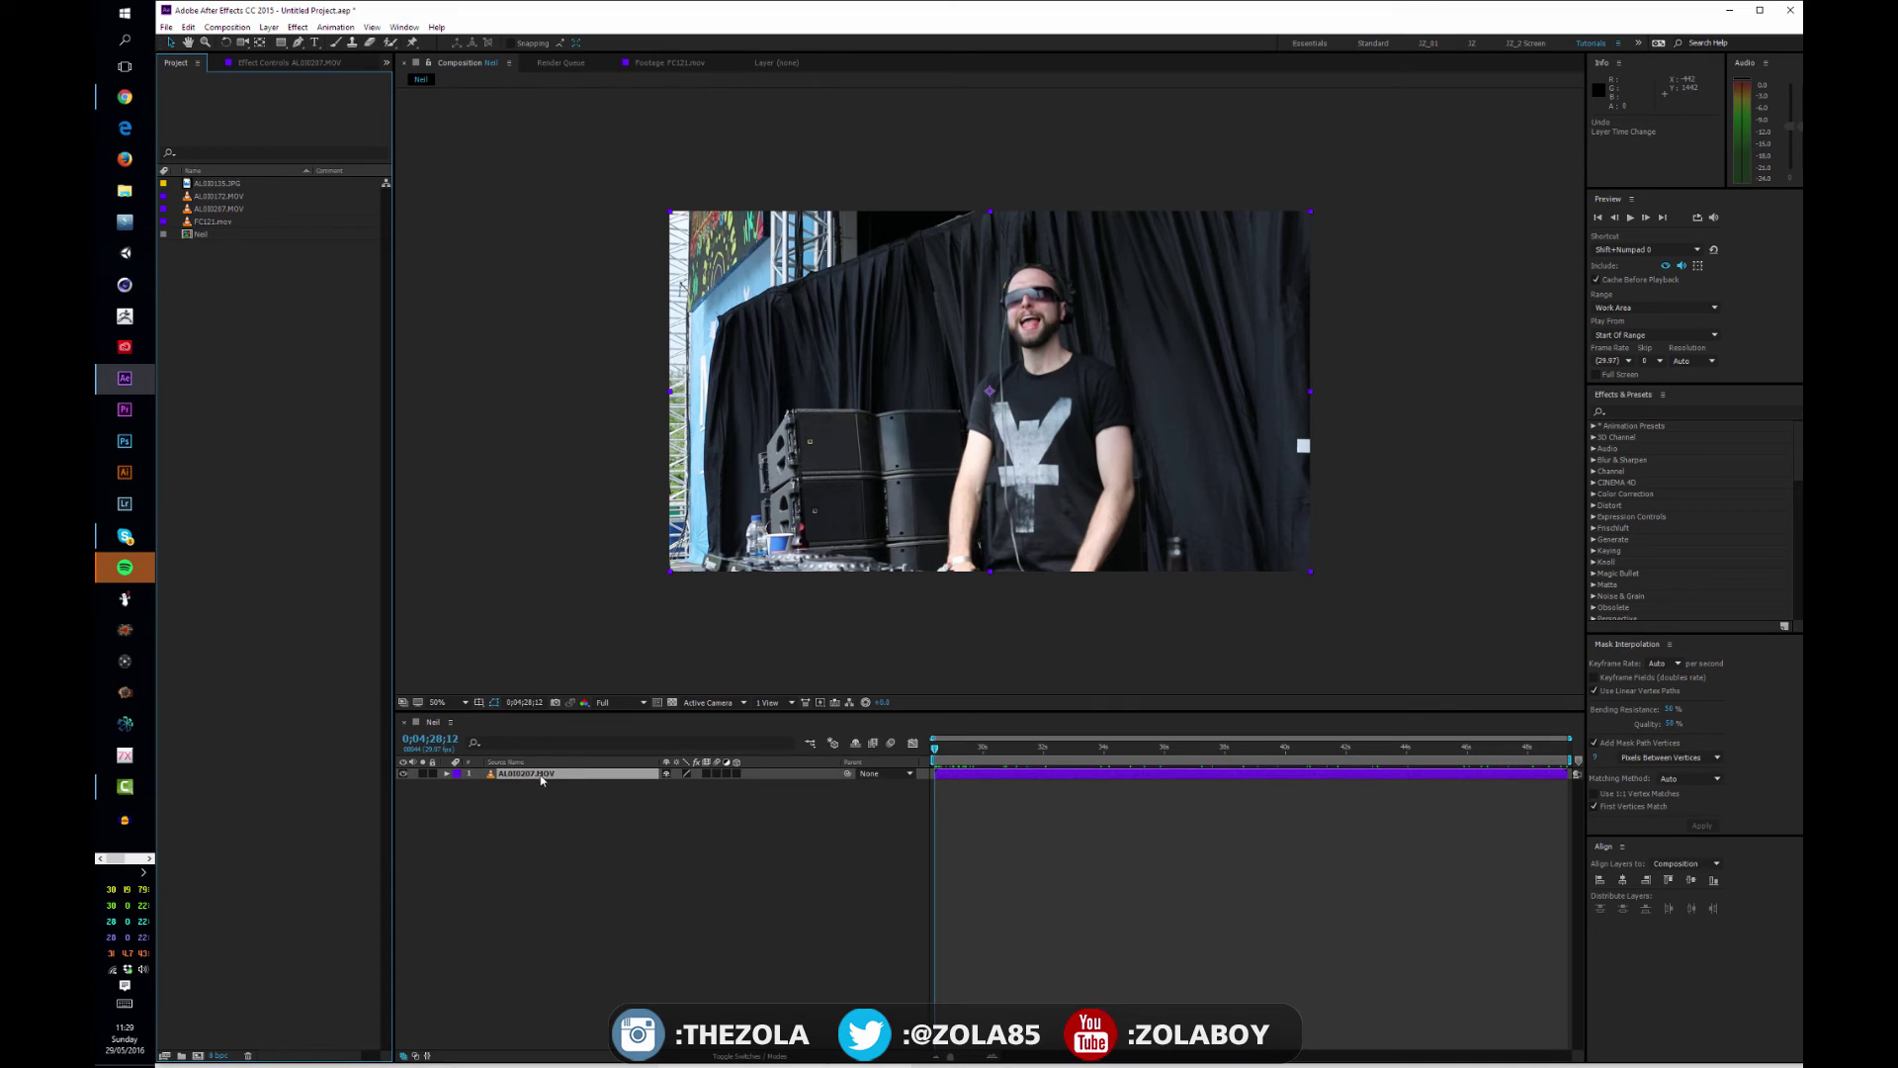
left_click(220, 195)
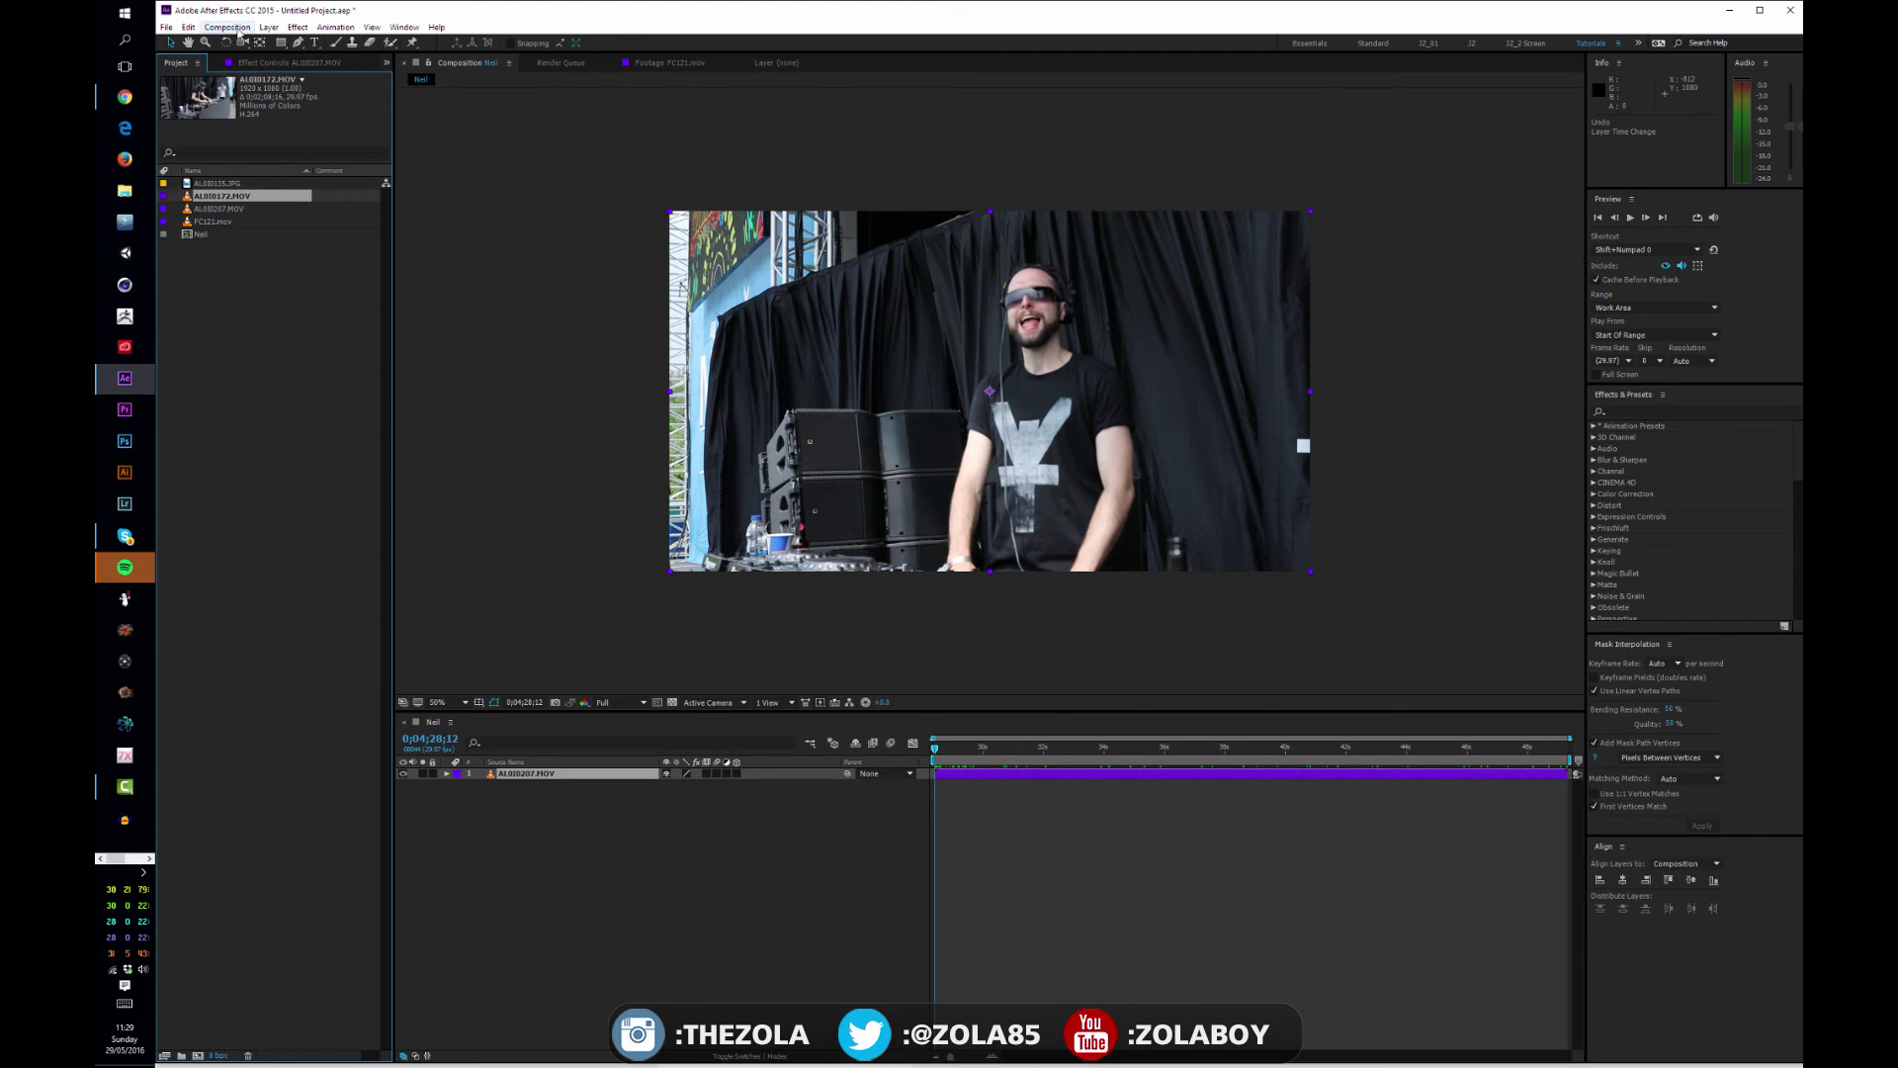
left_click(228, 27)
left_click(148, 44)
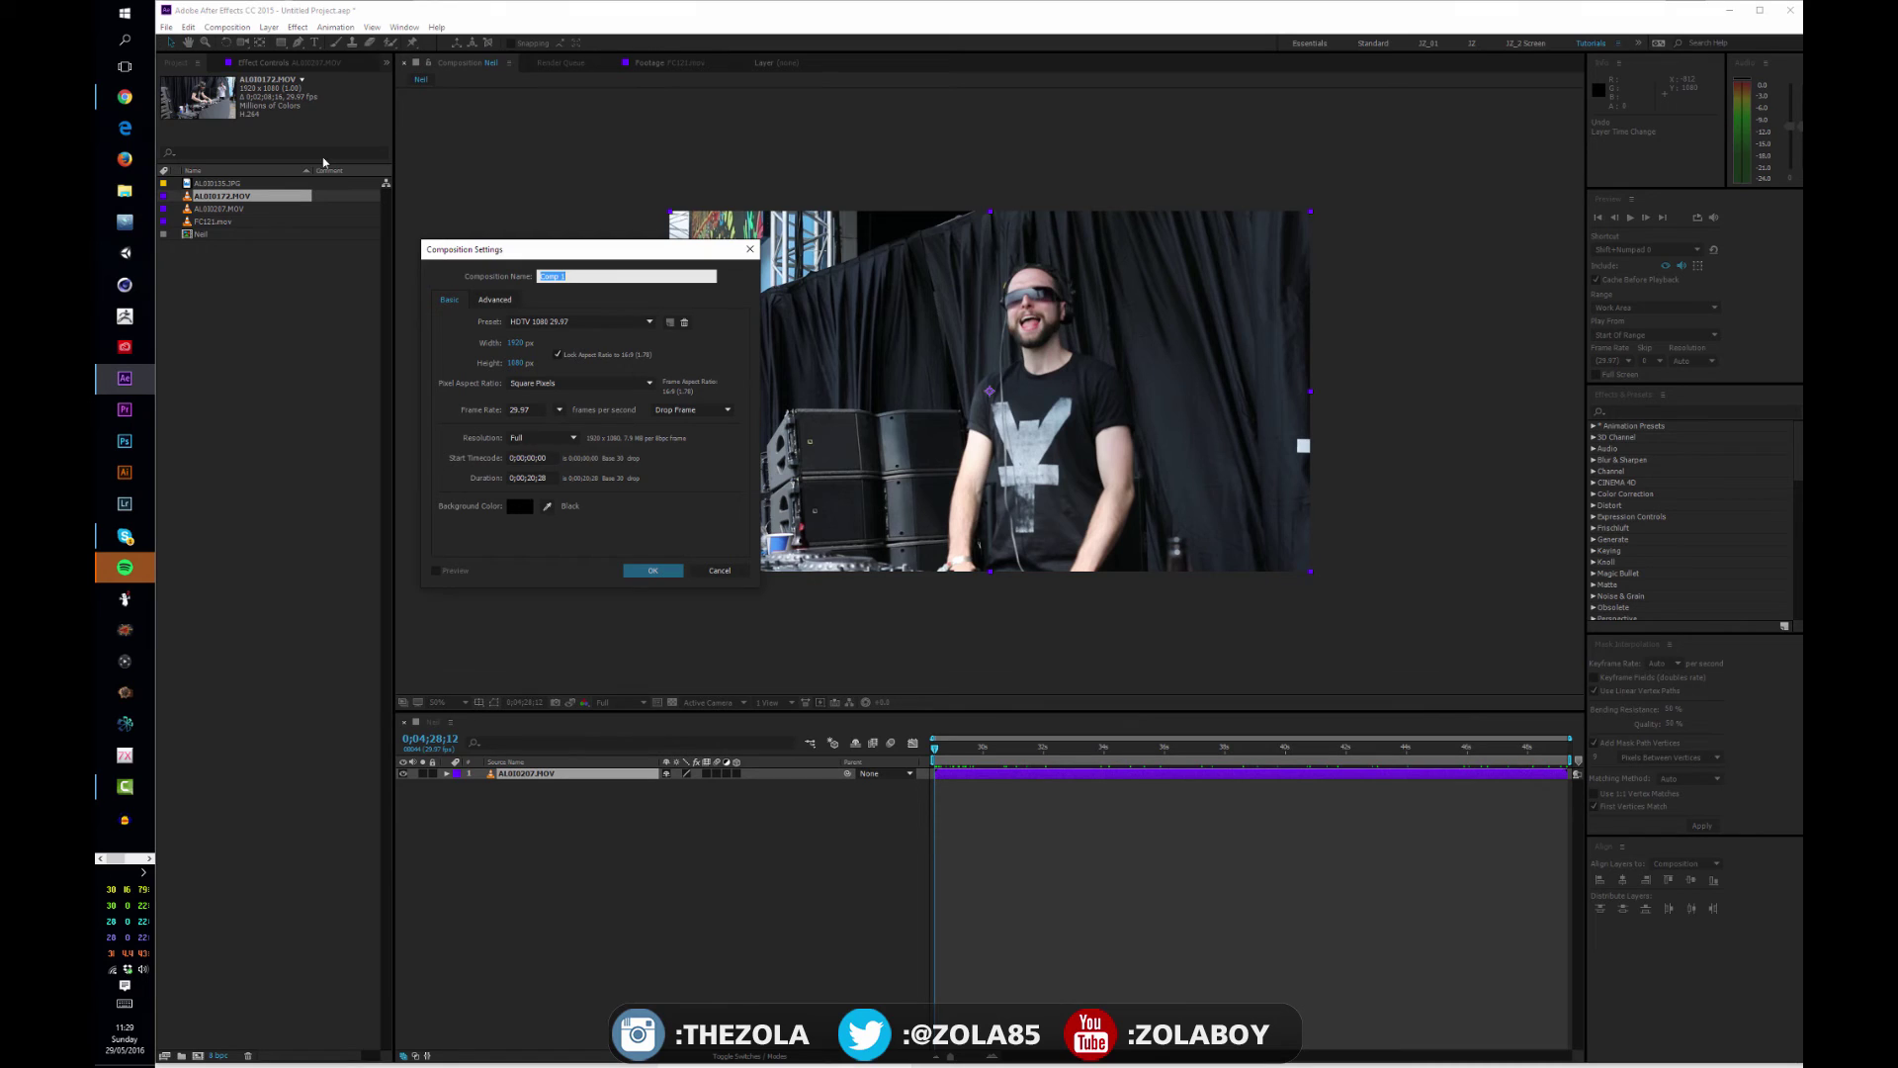
type("DJ")
left_click(667, 342)
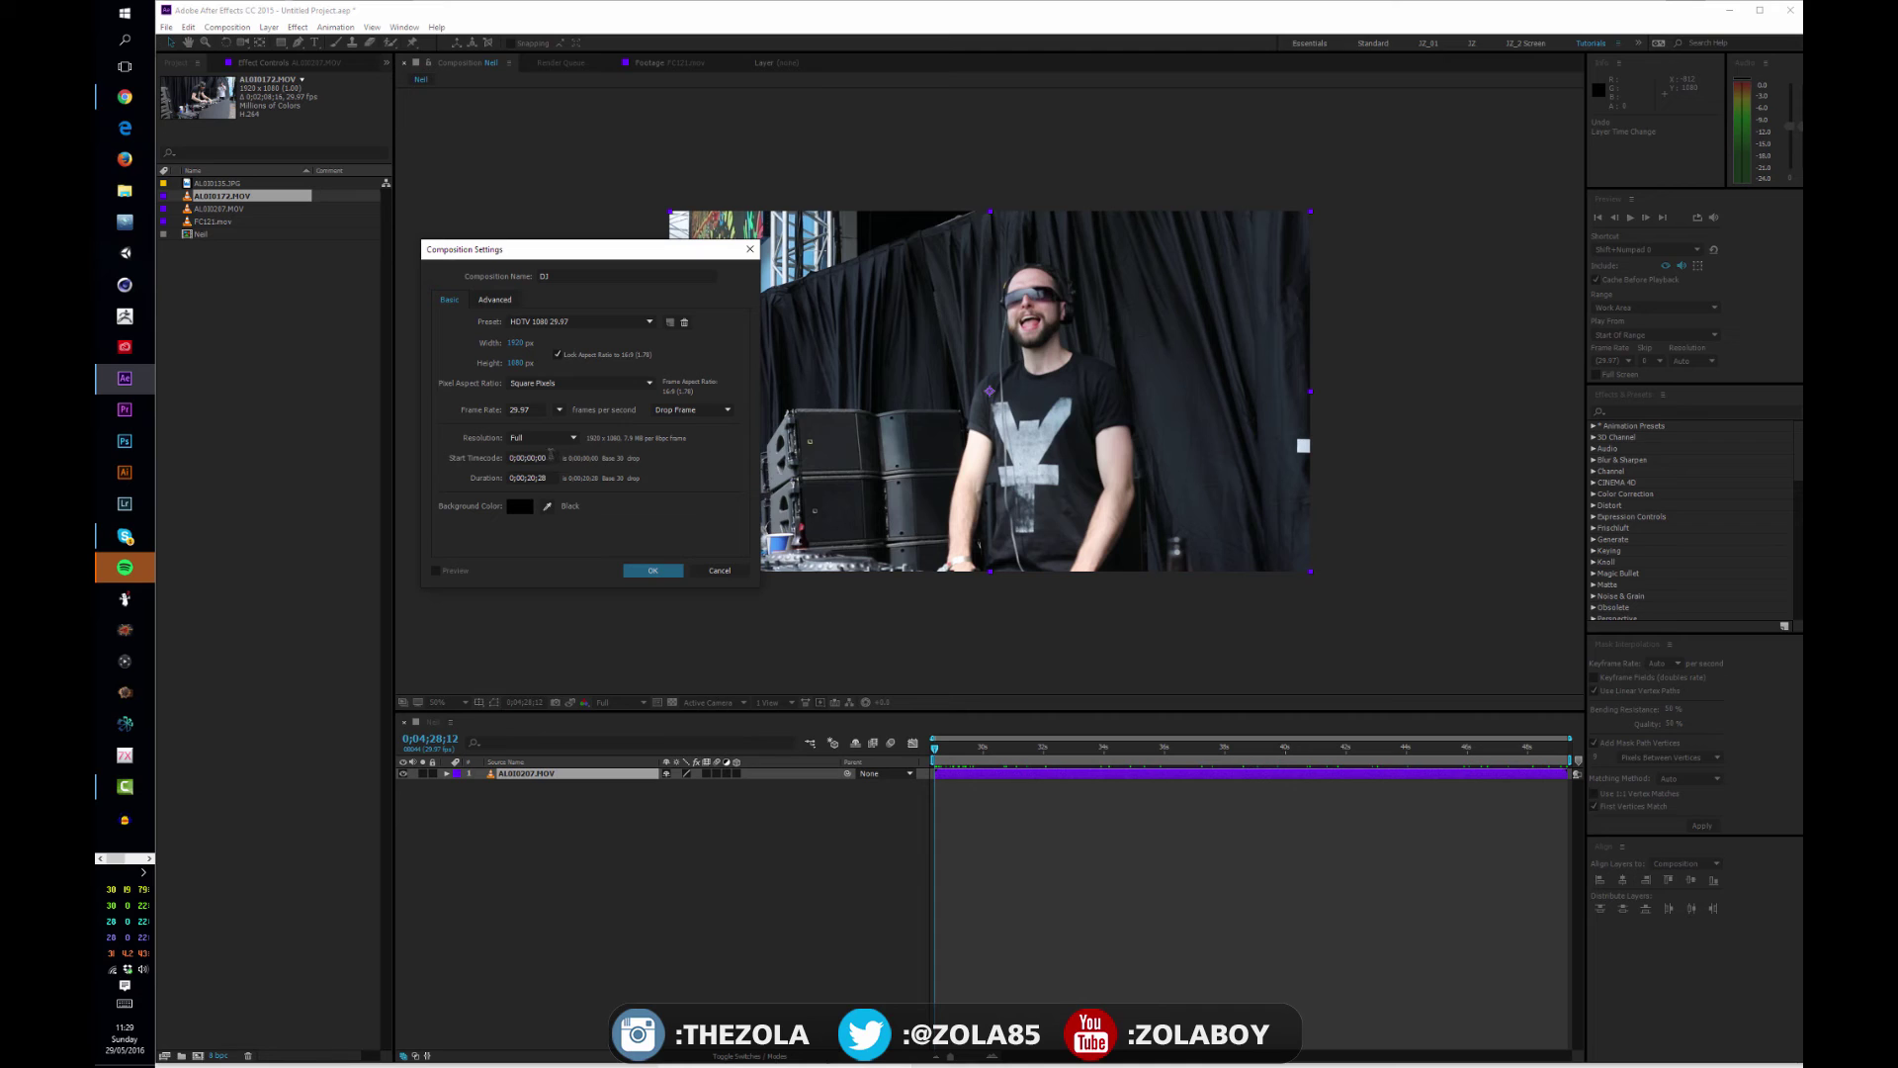
Step: Set the DJ composition's duration to 0;02;08;16 to match the first MOV clip and create the composition
left_click(549, 456)
left_click(533, 479)
left_click(525, 478)
key("BackSpace")
type("2")
key("BackSpace")
key("BackSpace")
type("09")
key("BackSpace")
left_click(549, 469)
left_click(538, 478)
left_click(652, 571)
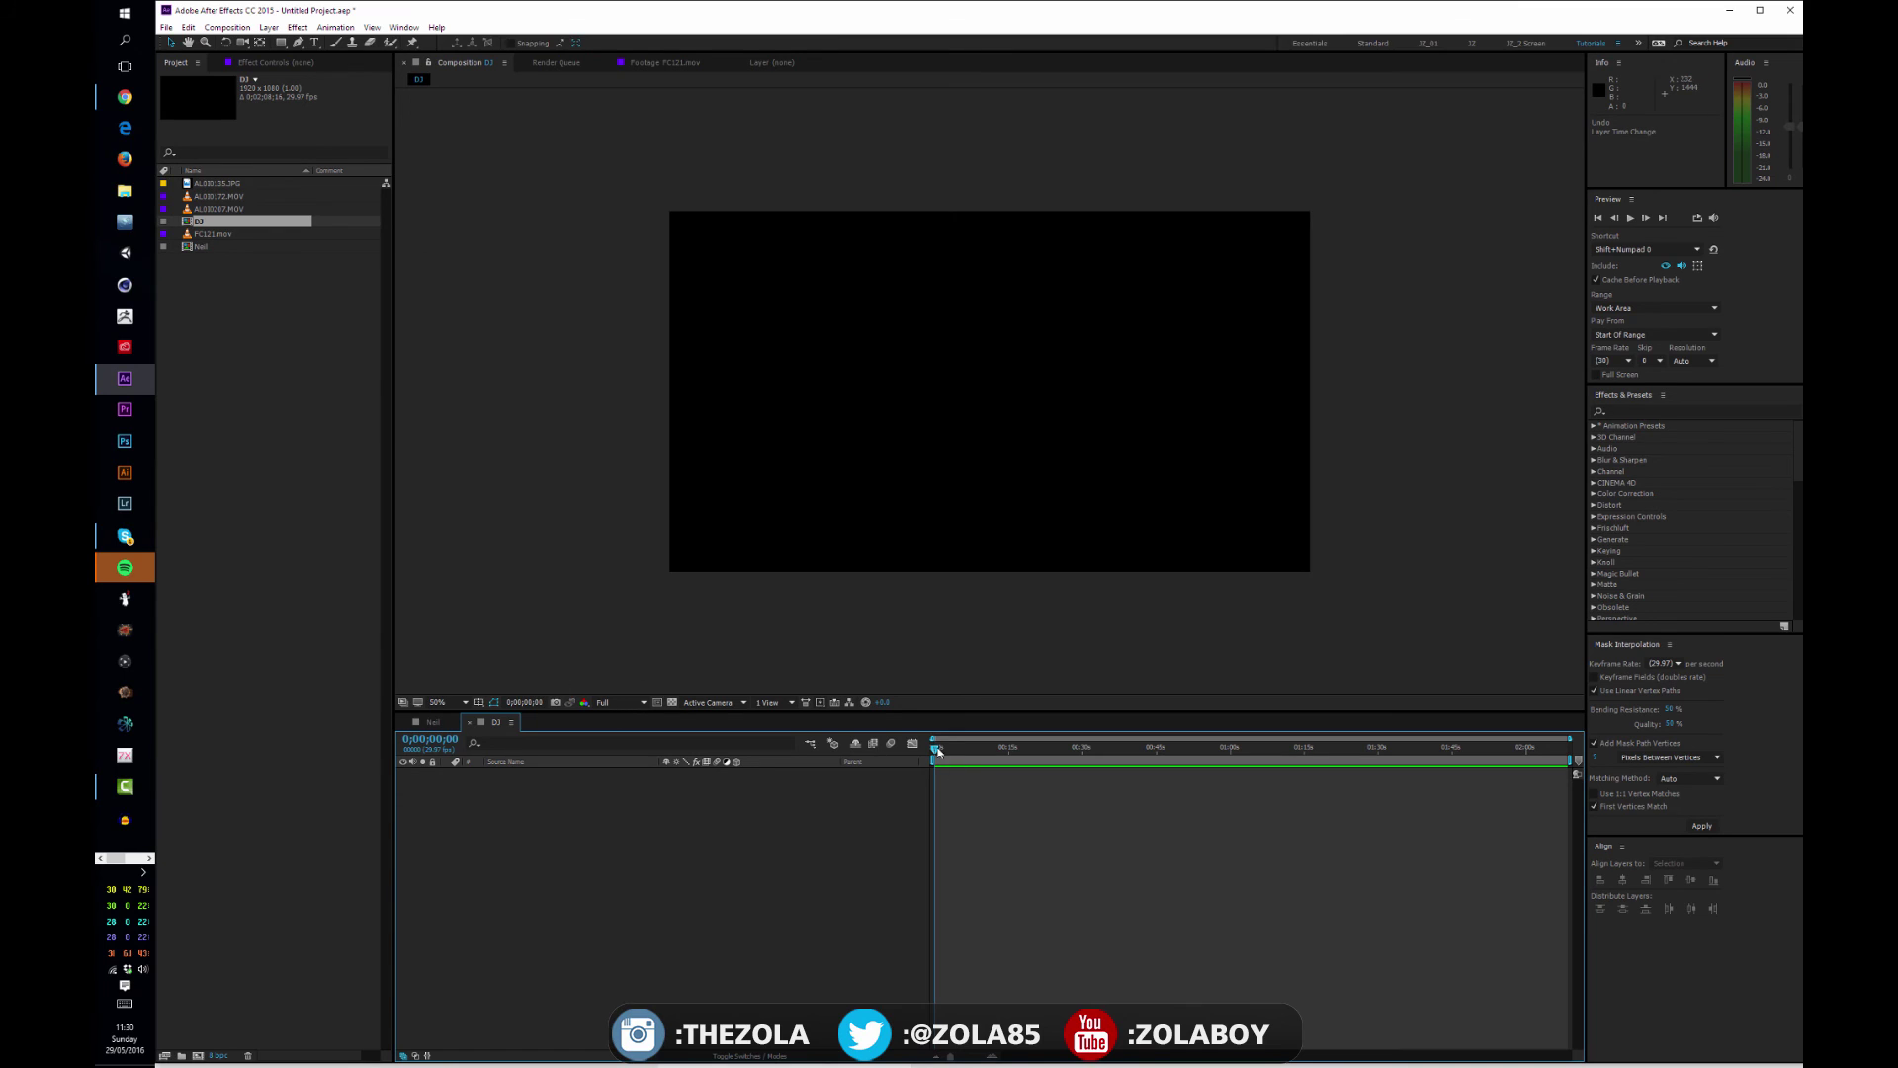
Step: Add the first MOV clip to the DJ composition as a layer, scrub through its opening and return to the start
mouse_move(937, 752)
left_mouse_down()
mouse_move(1645, 771)
mouse_move(915, 746)
left_mouse_up()
left_click(212, 197)
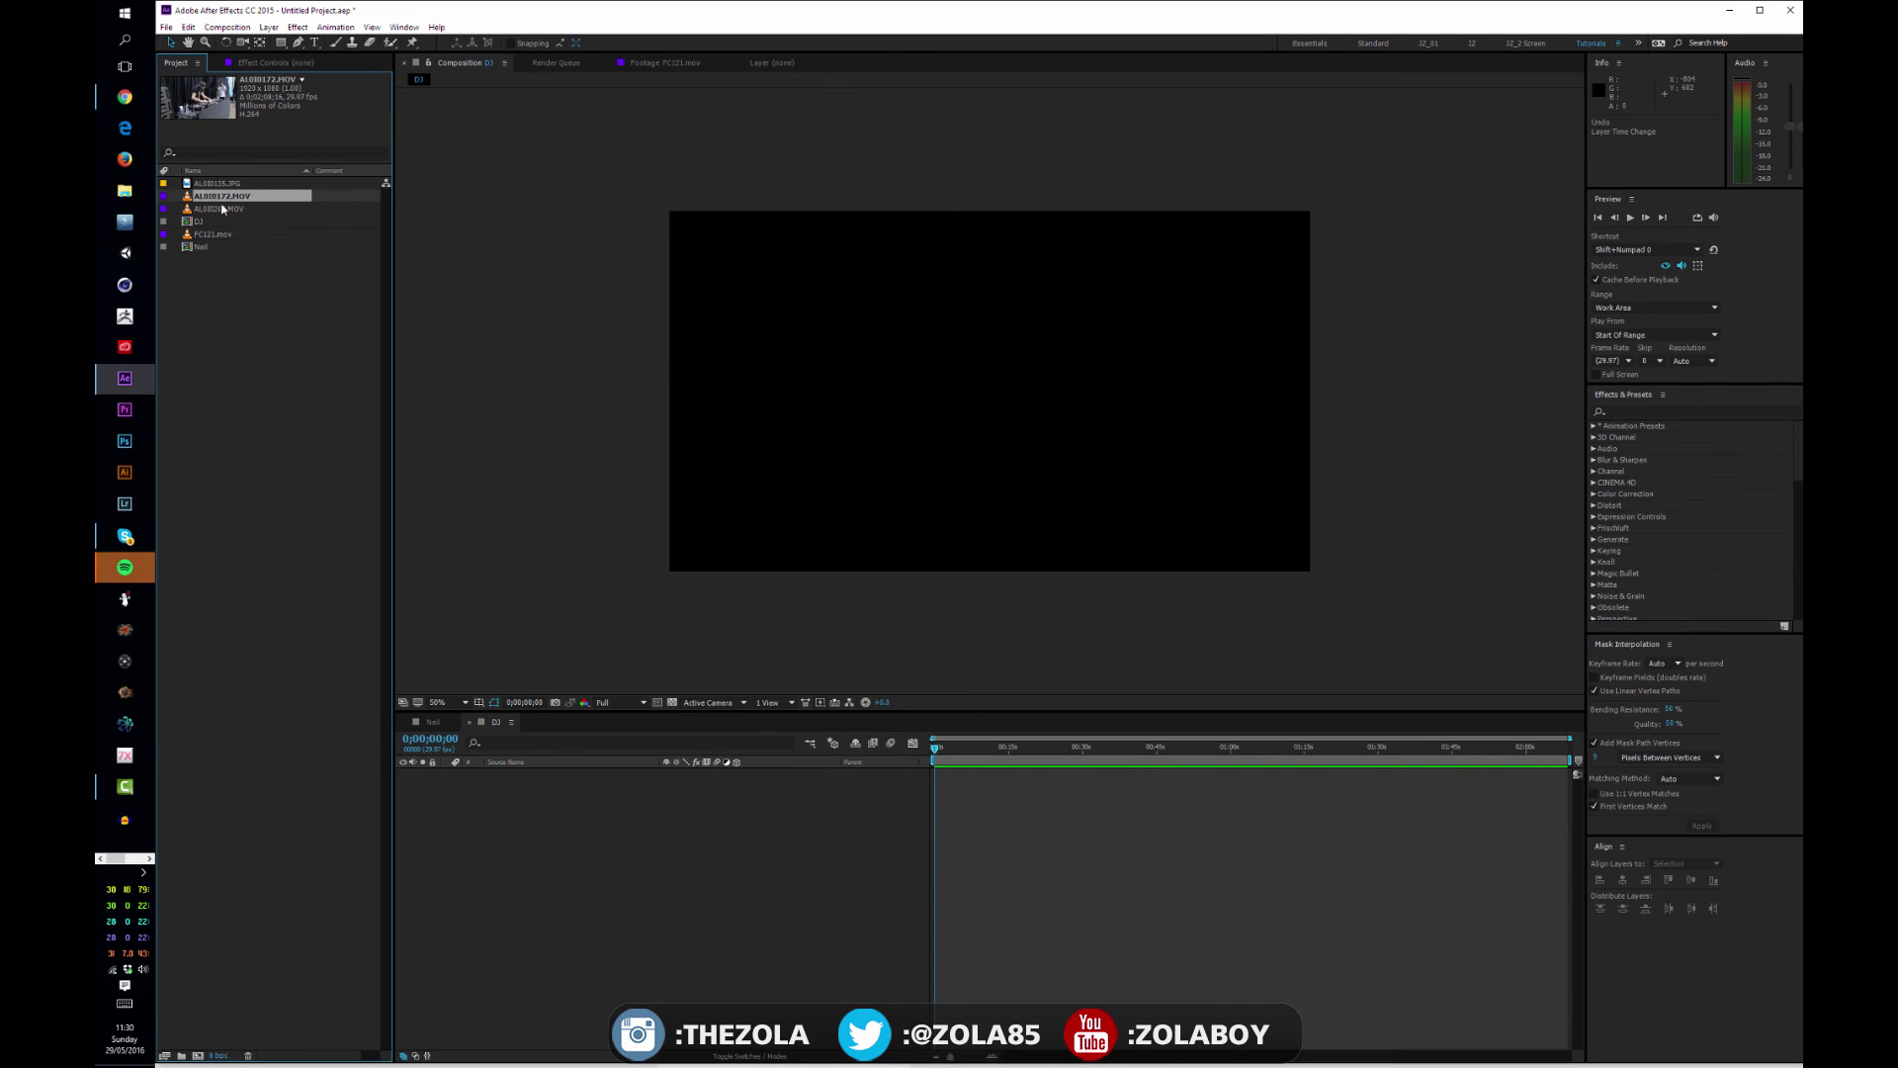
left_click_drag(224, 201, 648, 877)
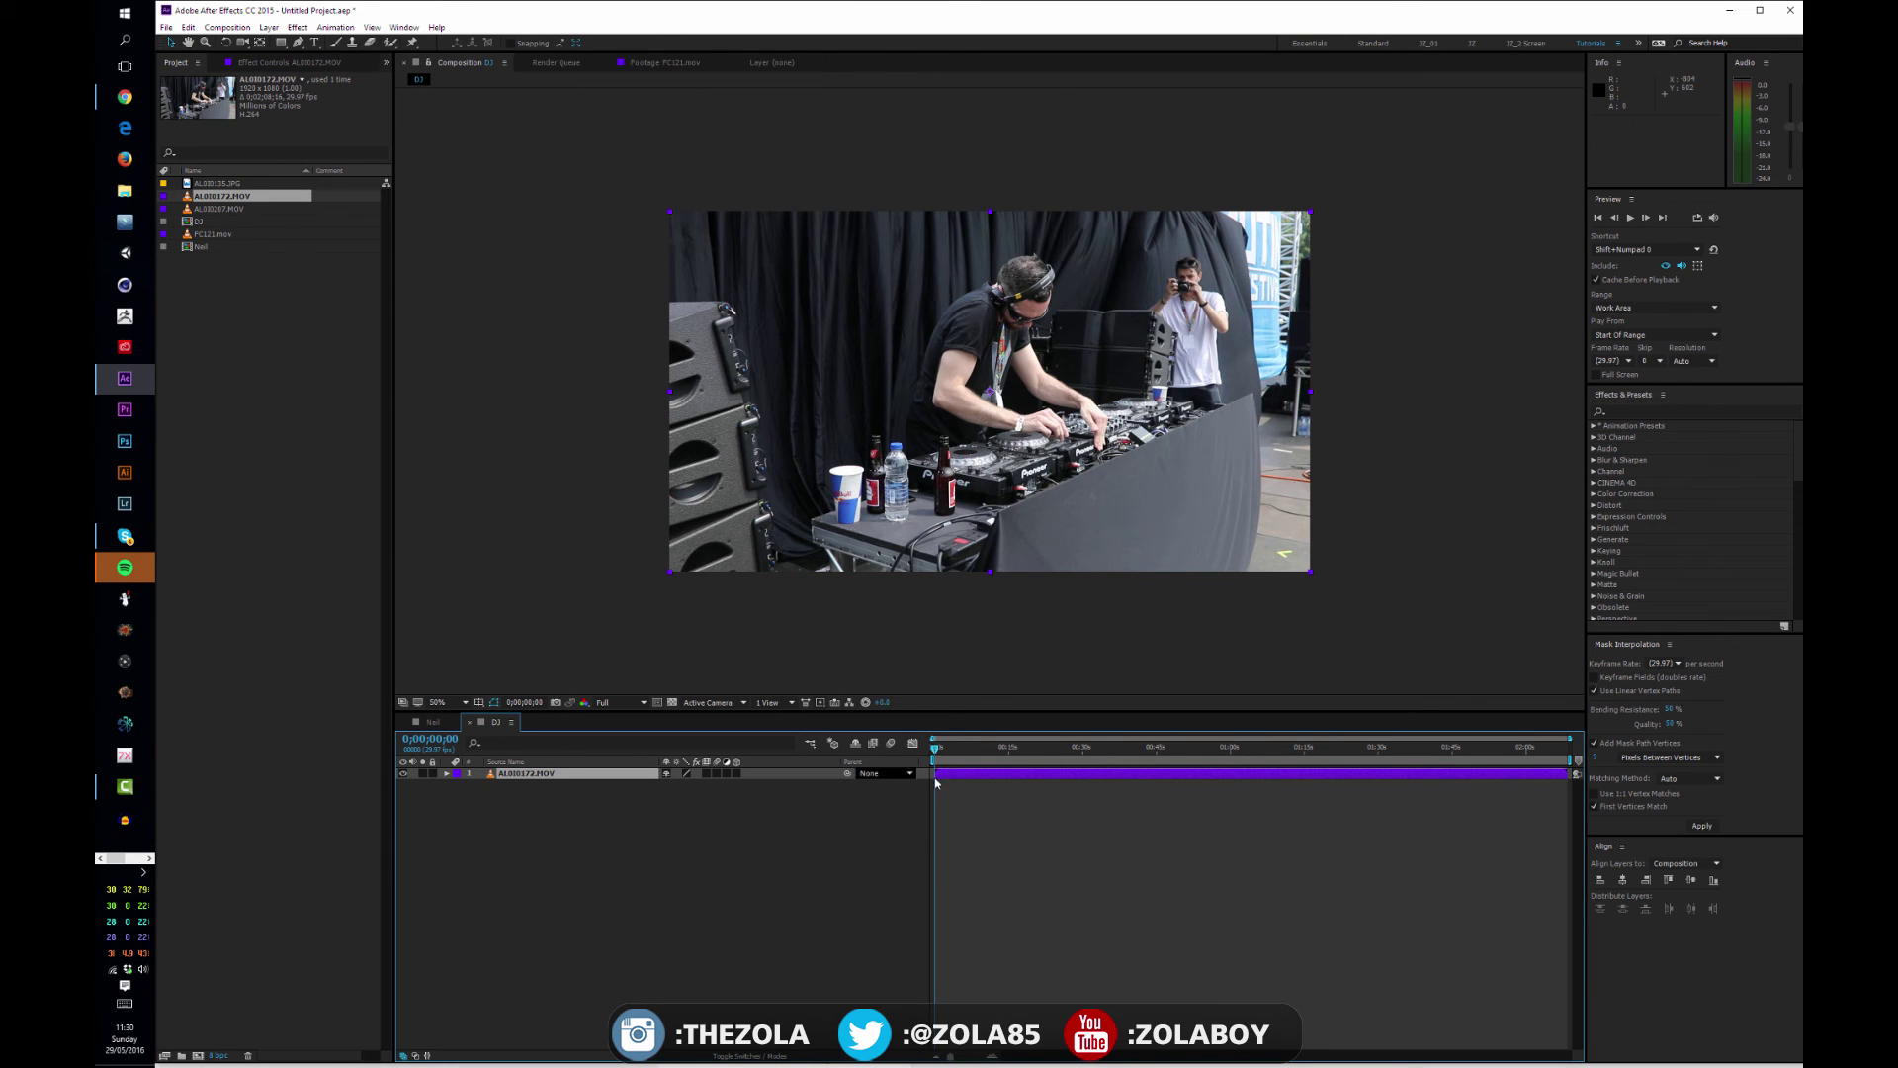
left_click_drag(947, 754, 1027, 724)
key("Home")
Step: Shrink the clip layer evenly towards the frame's centre and scrub the timeline to about 0;00;27;18
left_click_drag(1309, 211, 1244, 249)
left_click(1060, 840)
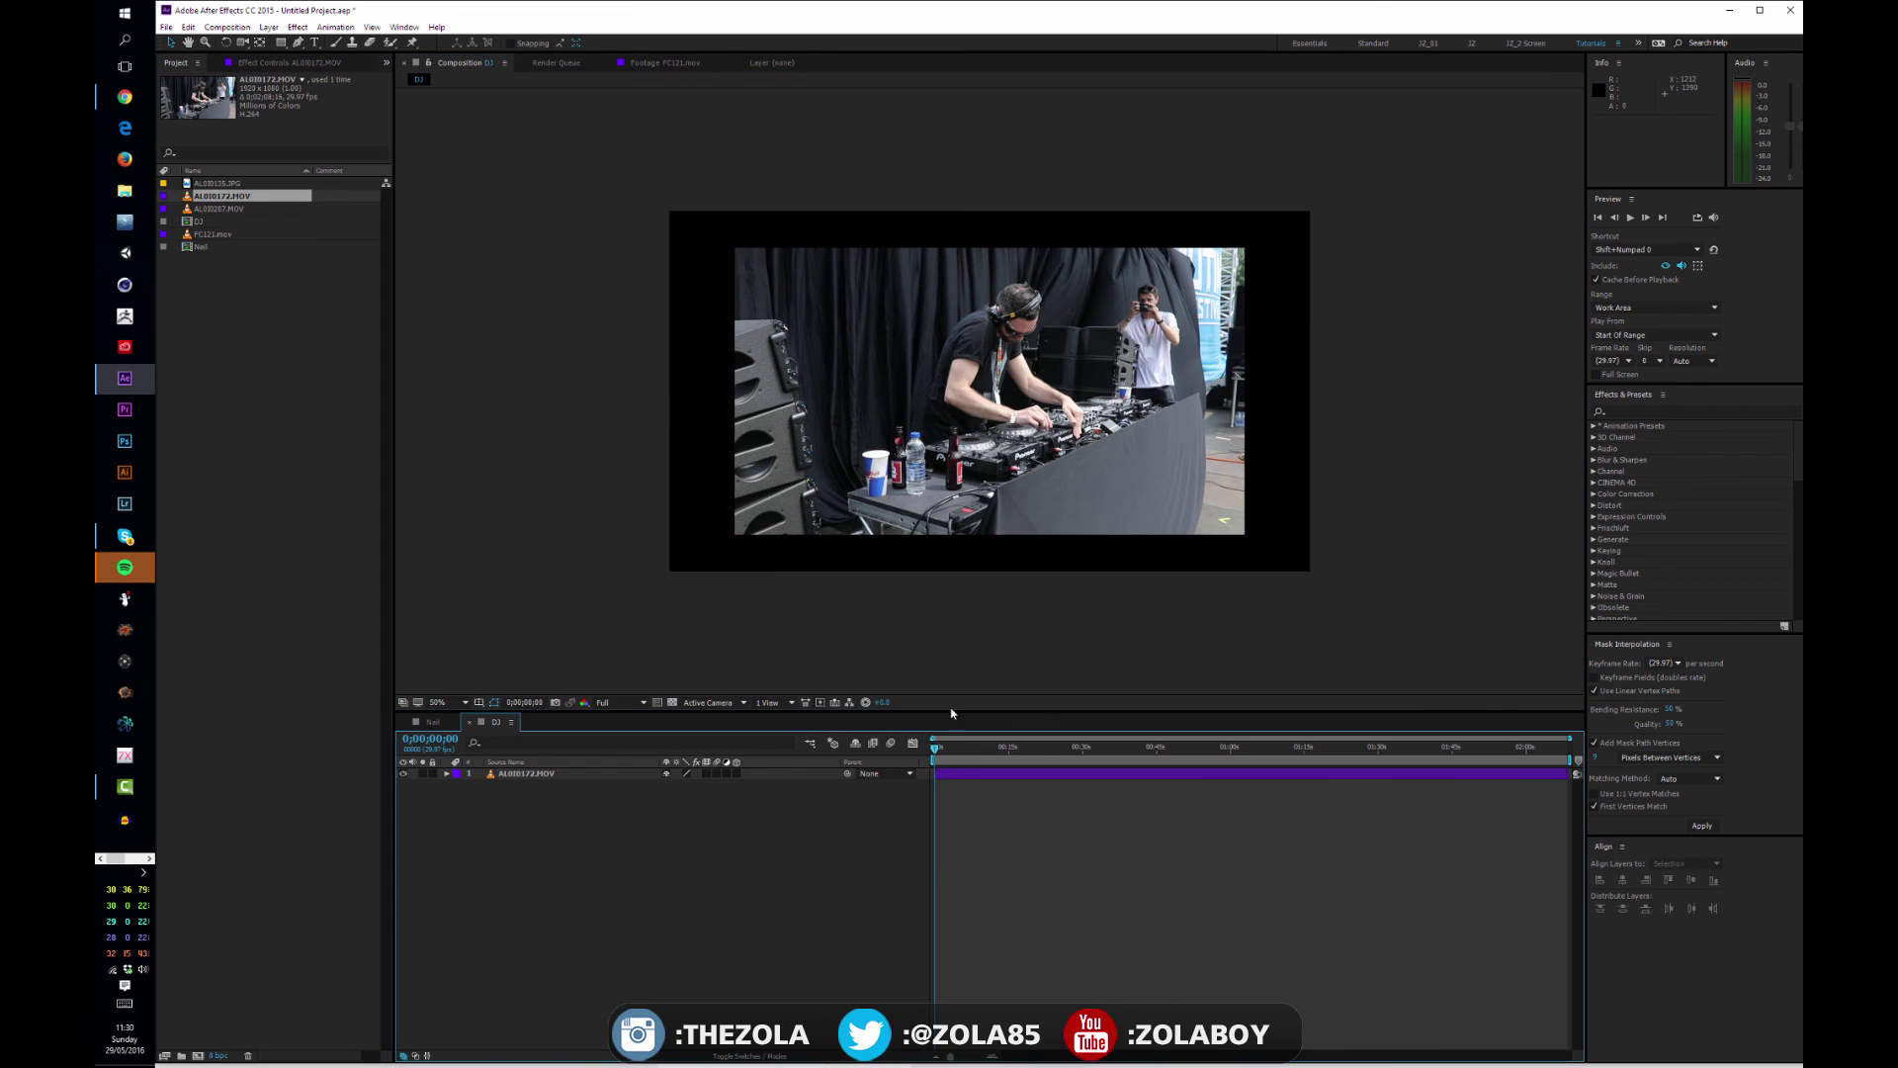
left_click_drag(936, 747, 1072, 749)
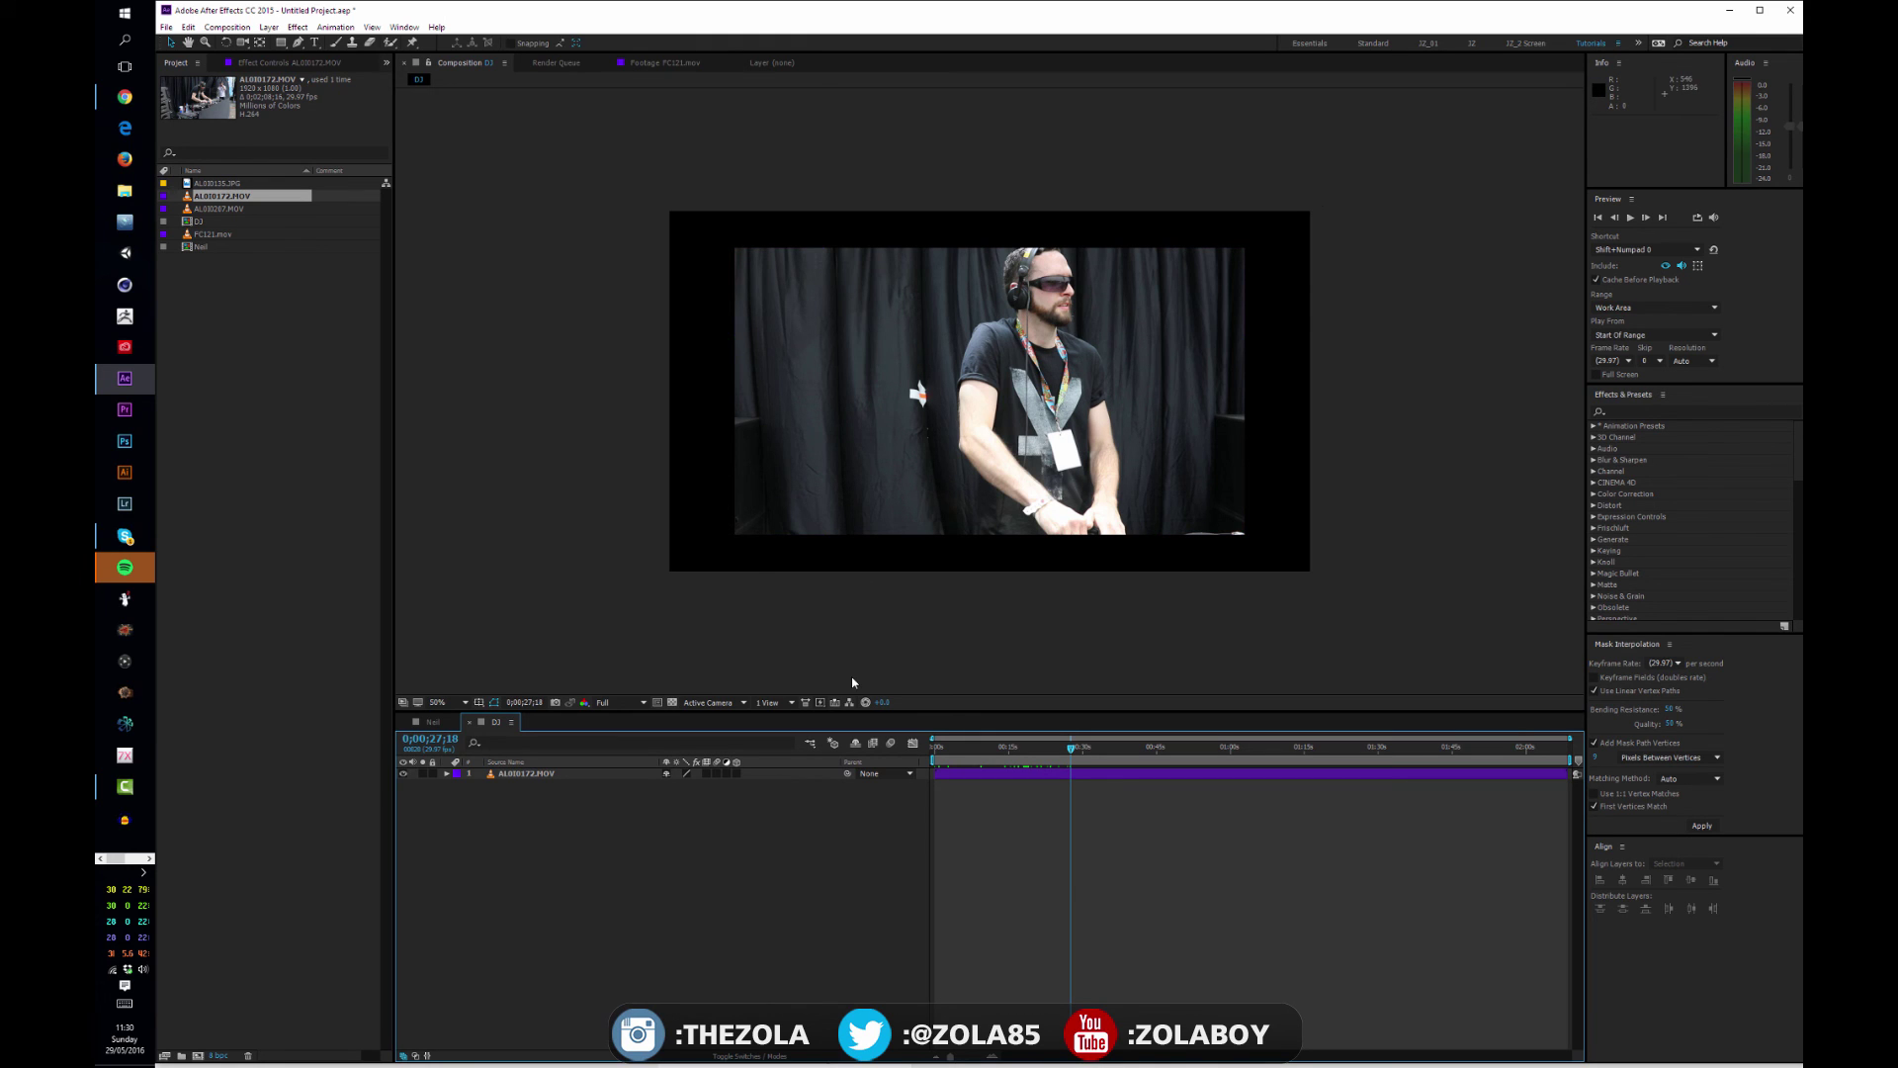
Step: Try a smaller width for the DJ composition in its settings, then set the width back to 1920 px and accept
key("ctrl+k")
left_click(748, 249)
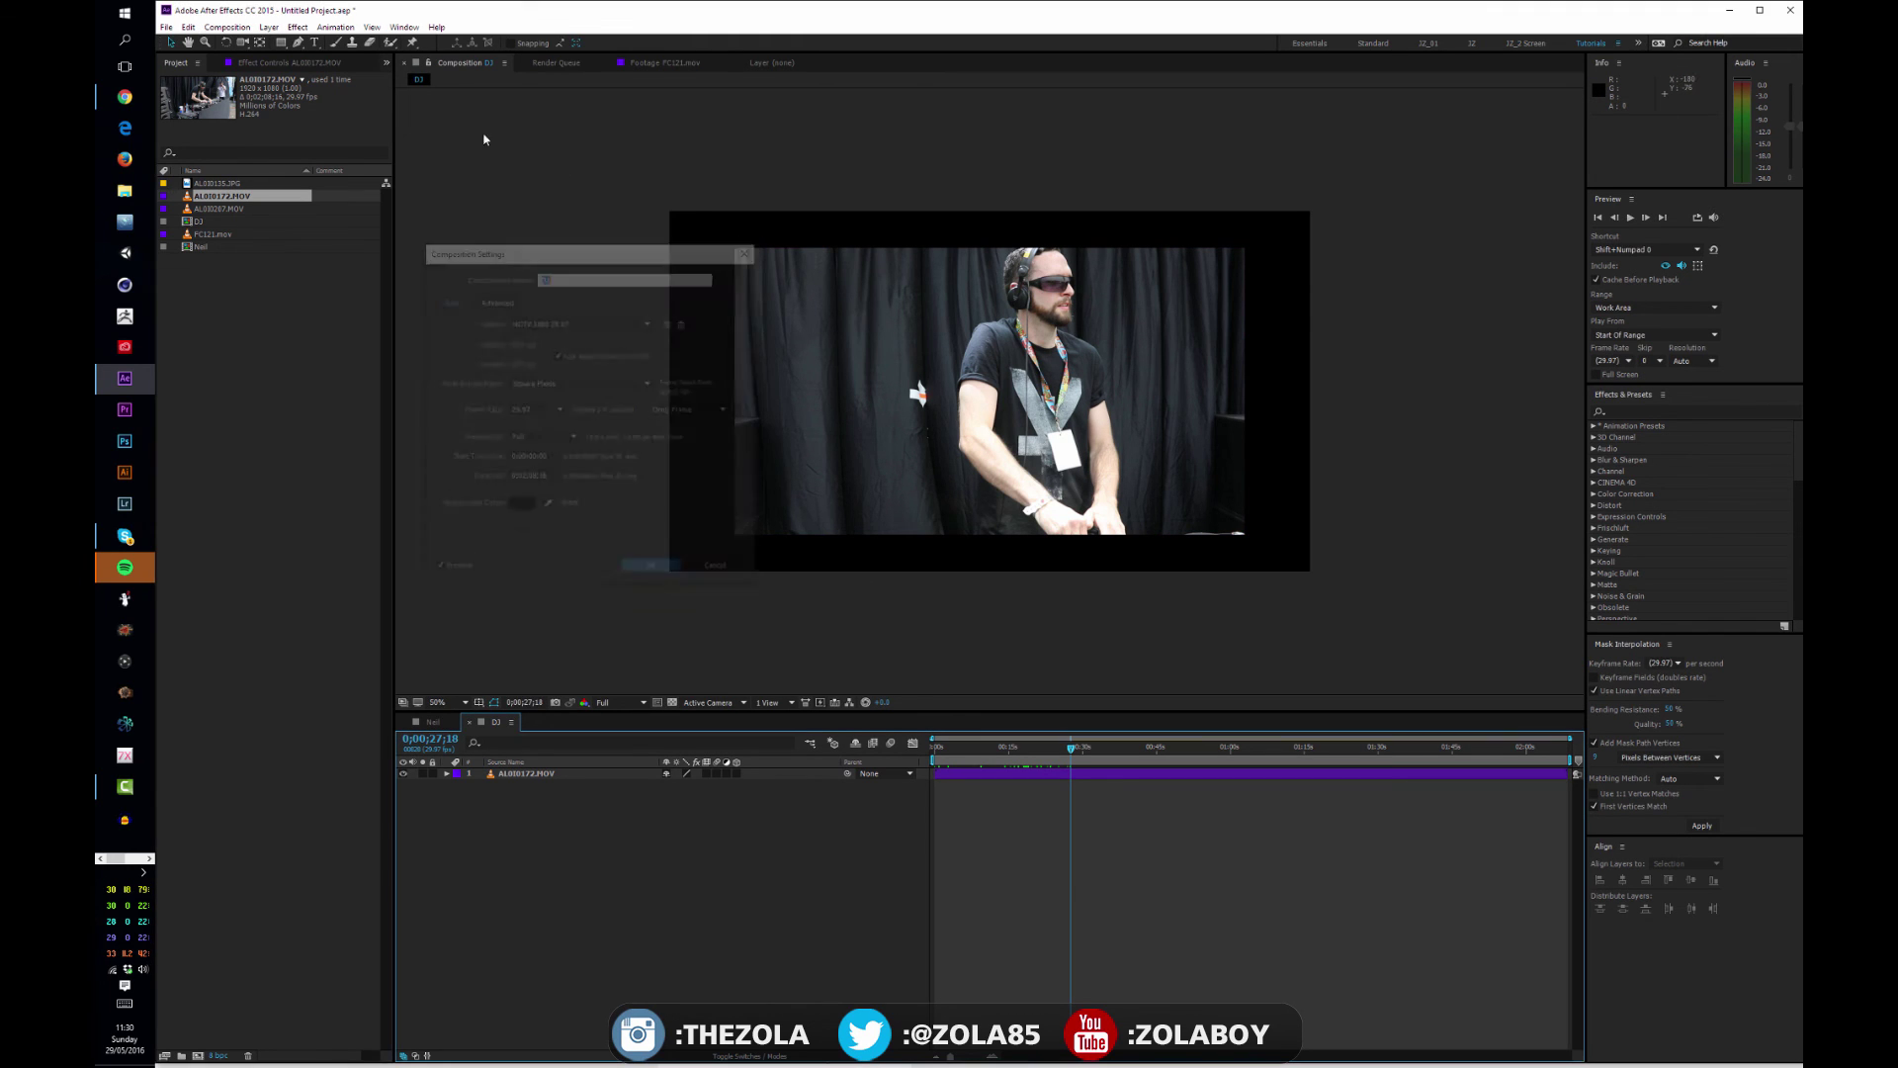
left_click(231, 27)
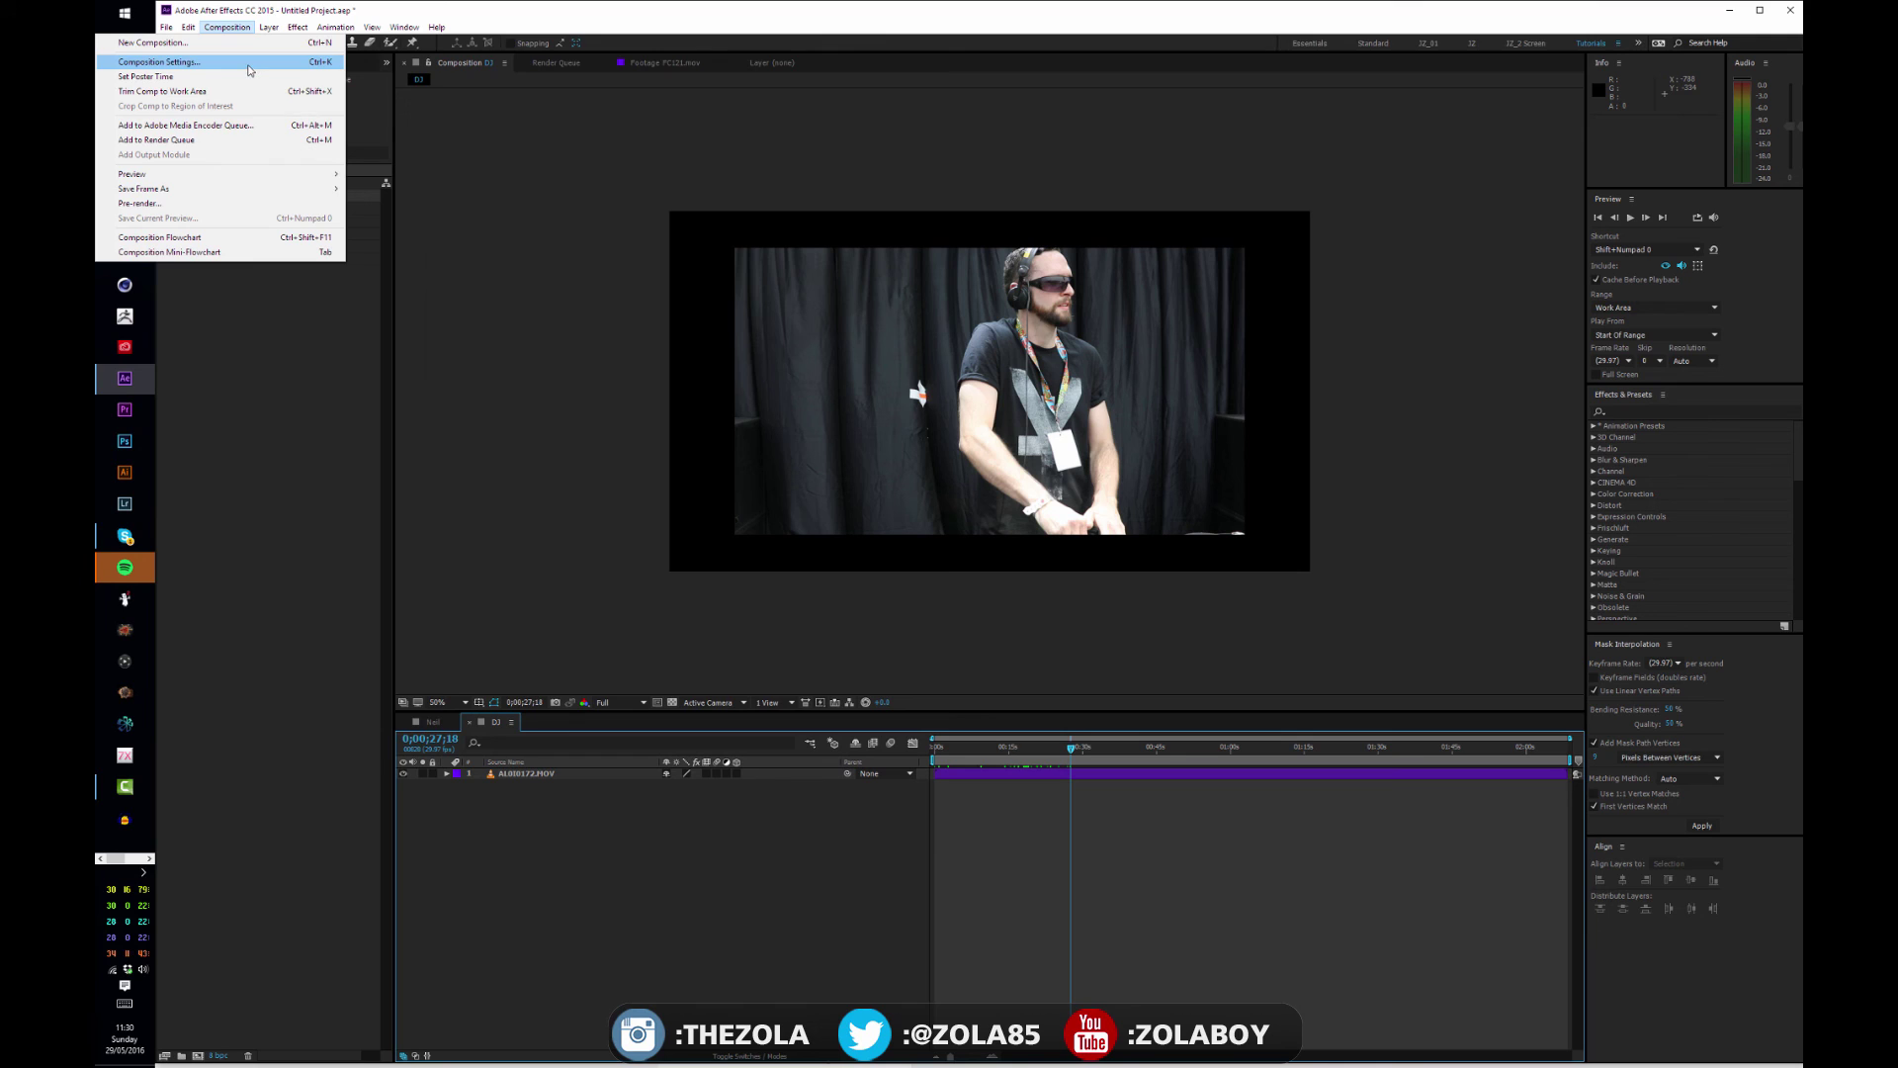
left_click(160, 61)
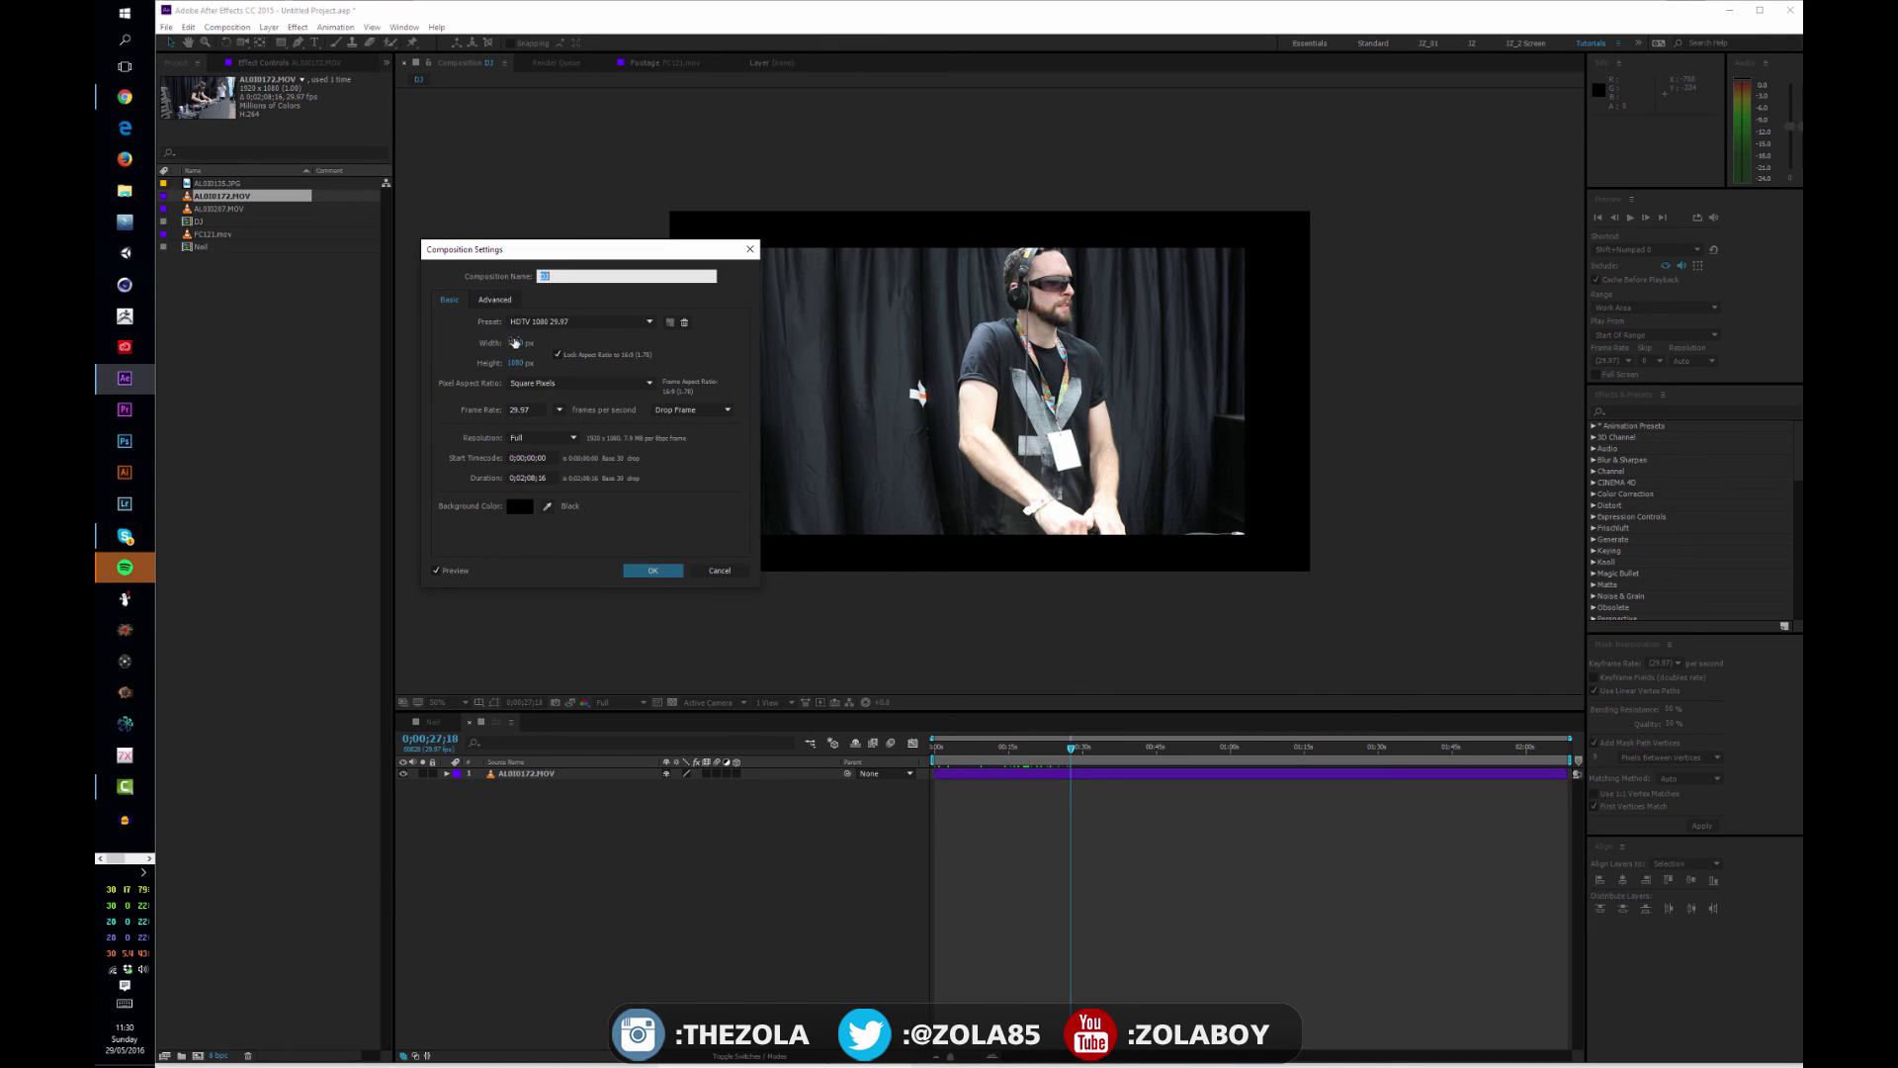
mouse_move(514, 342)
left_mouse_down()
mouse_move(473, 360)
mouse_move(499, 369)
mouse_move(519, 347)
left_mouse_up()
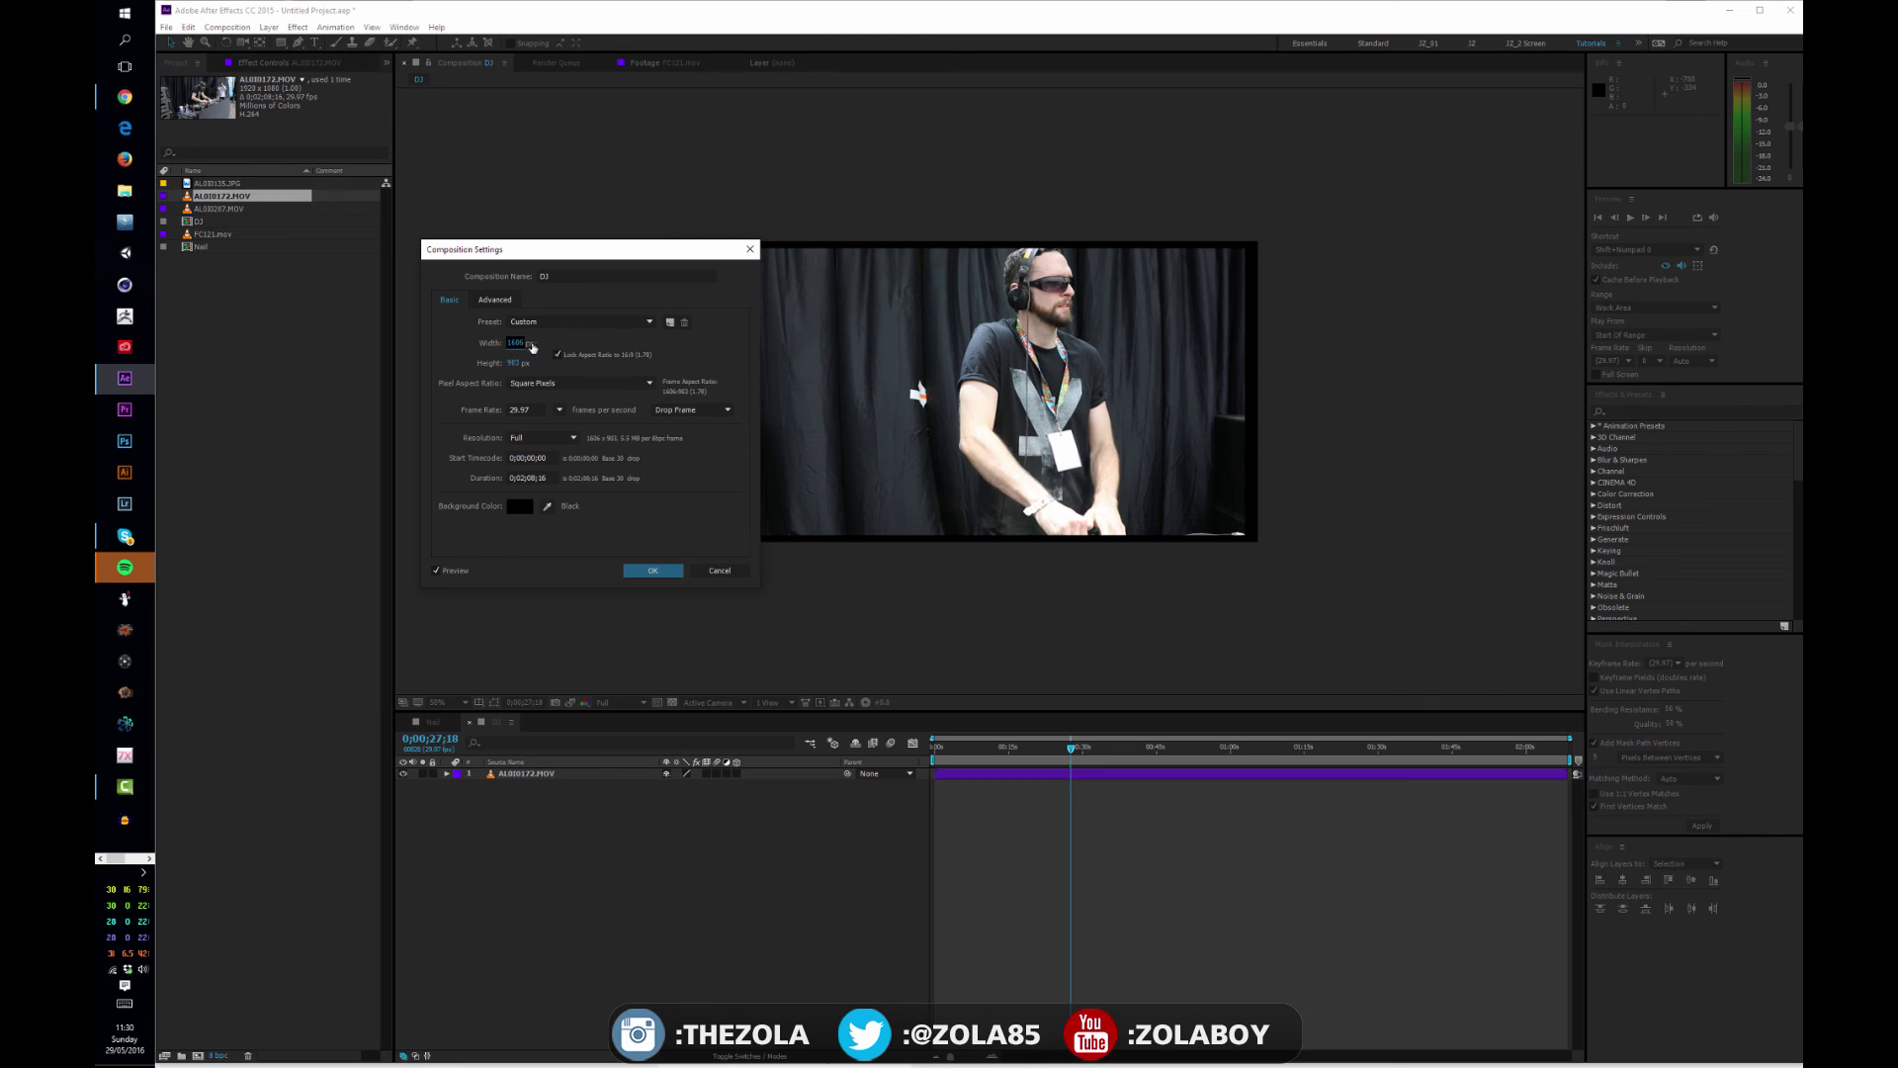
left_click(519, 344)
type("1920")
left_click(653, 571)
Step: Set the clip layer's scale to 100% so that it fills the frame
left_click(584, 775)
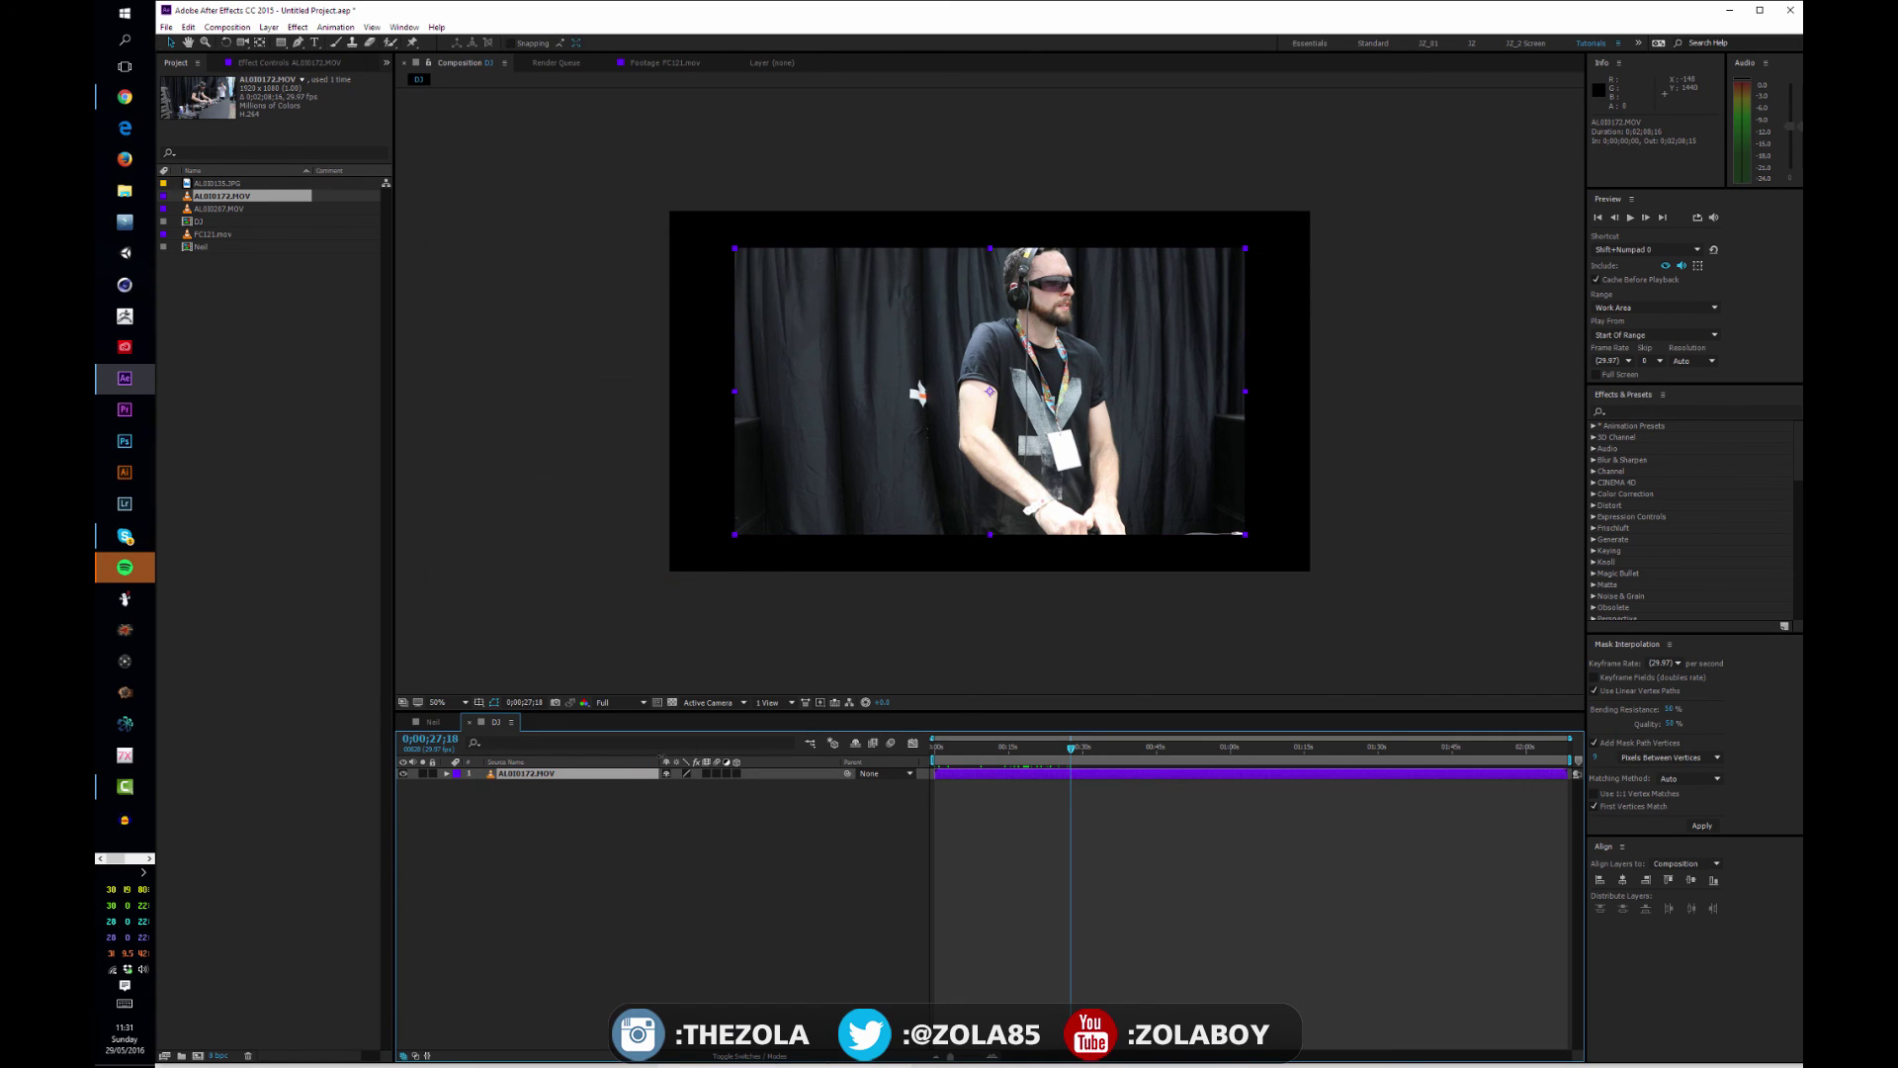
key("s")
left_click(707, 784)
type("100")
key("Return")
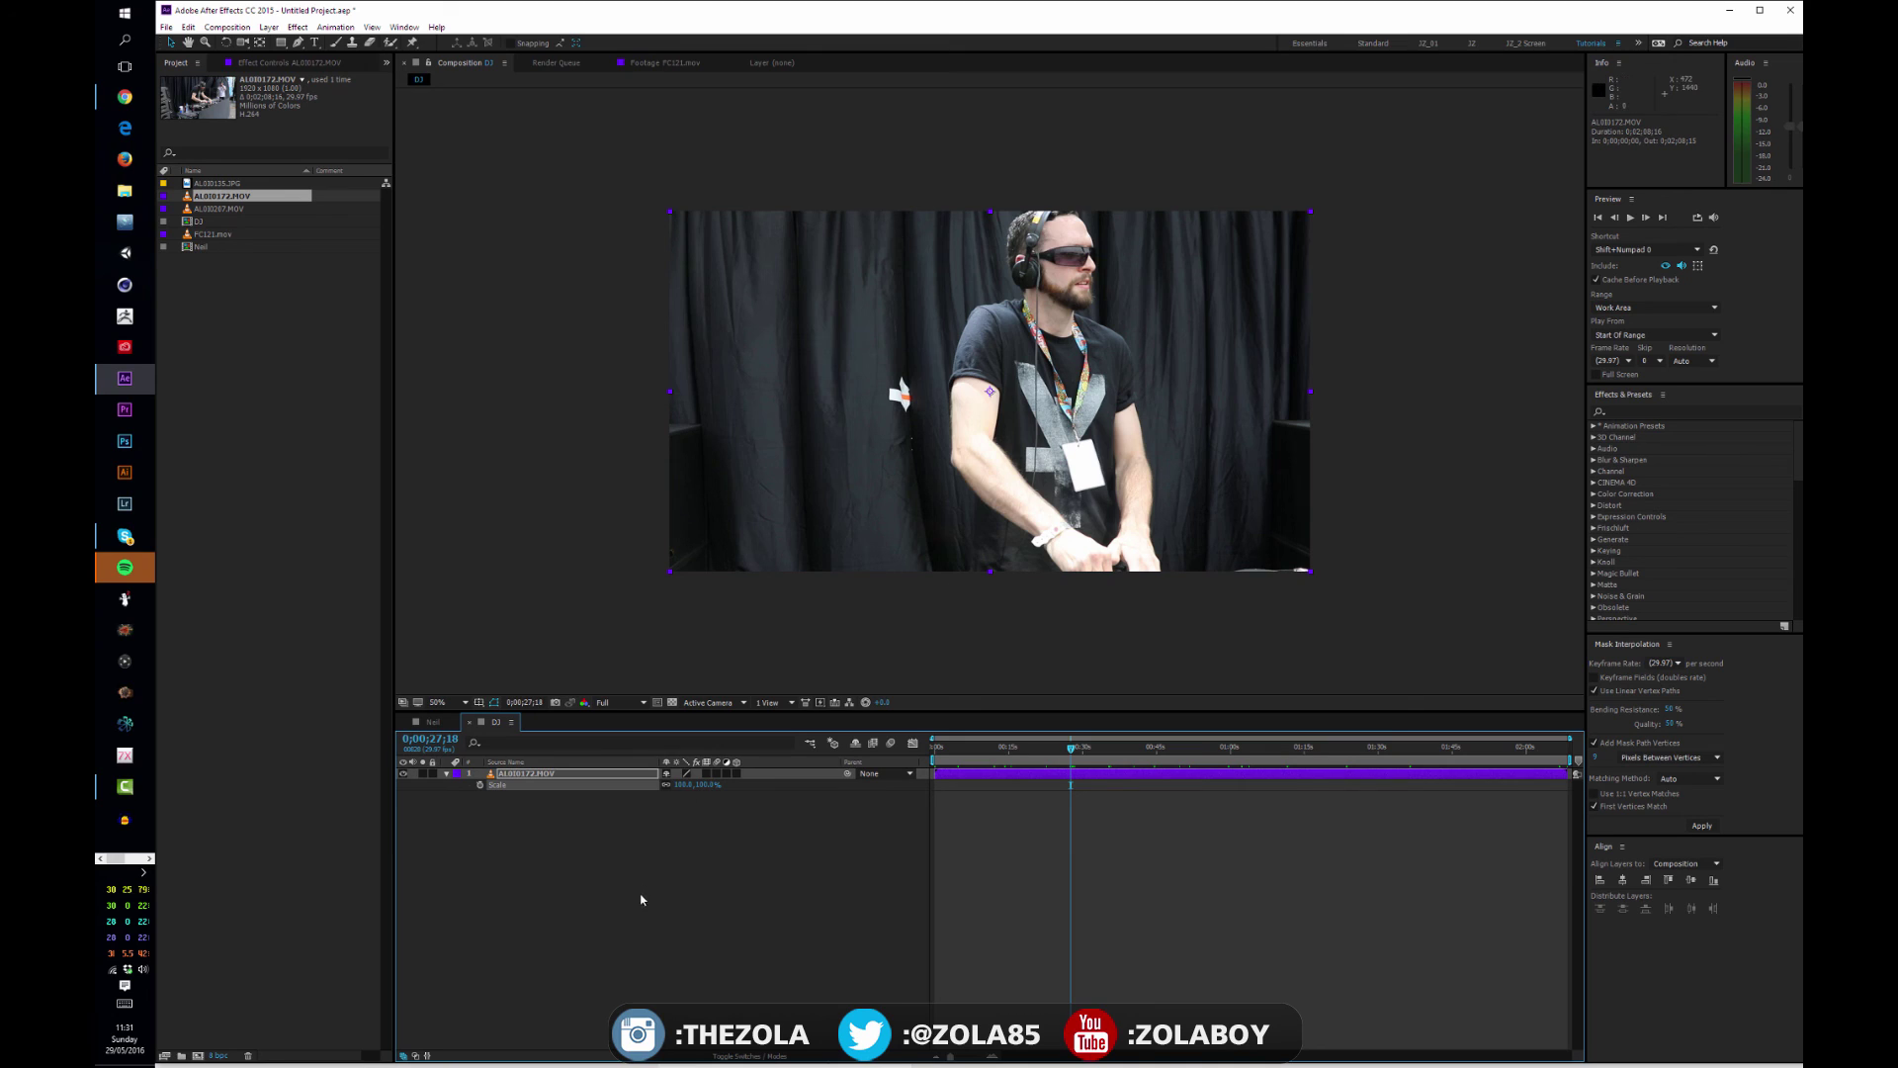
Step: Compare the footage details of the two MOV clips in the project
left_click(263, 274)
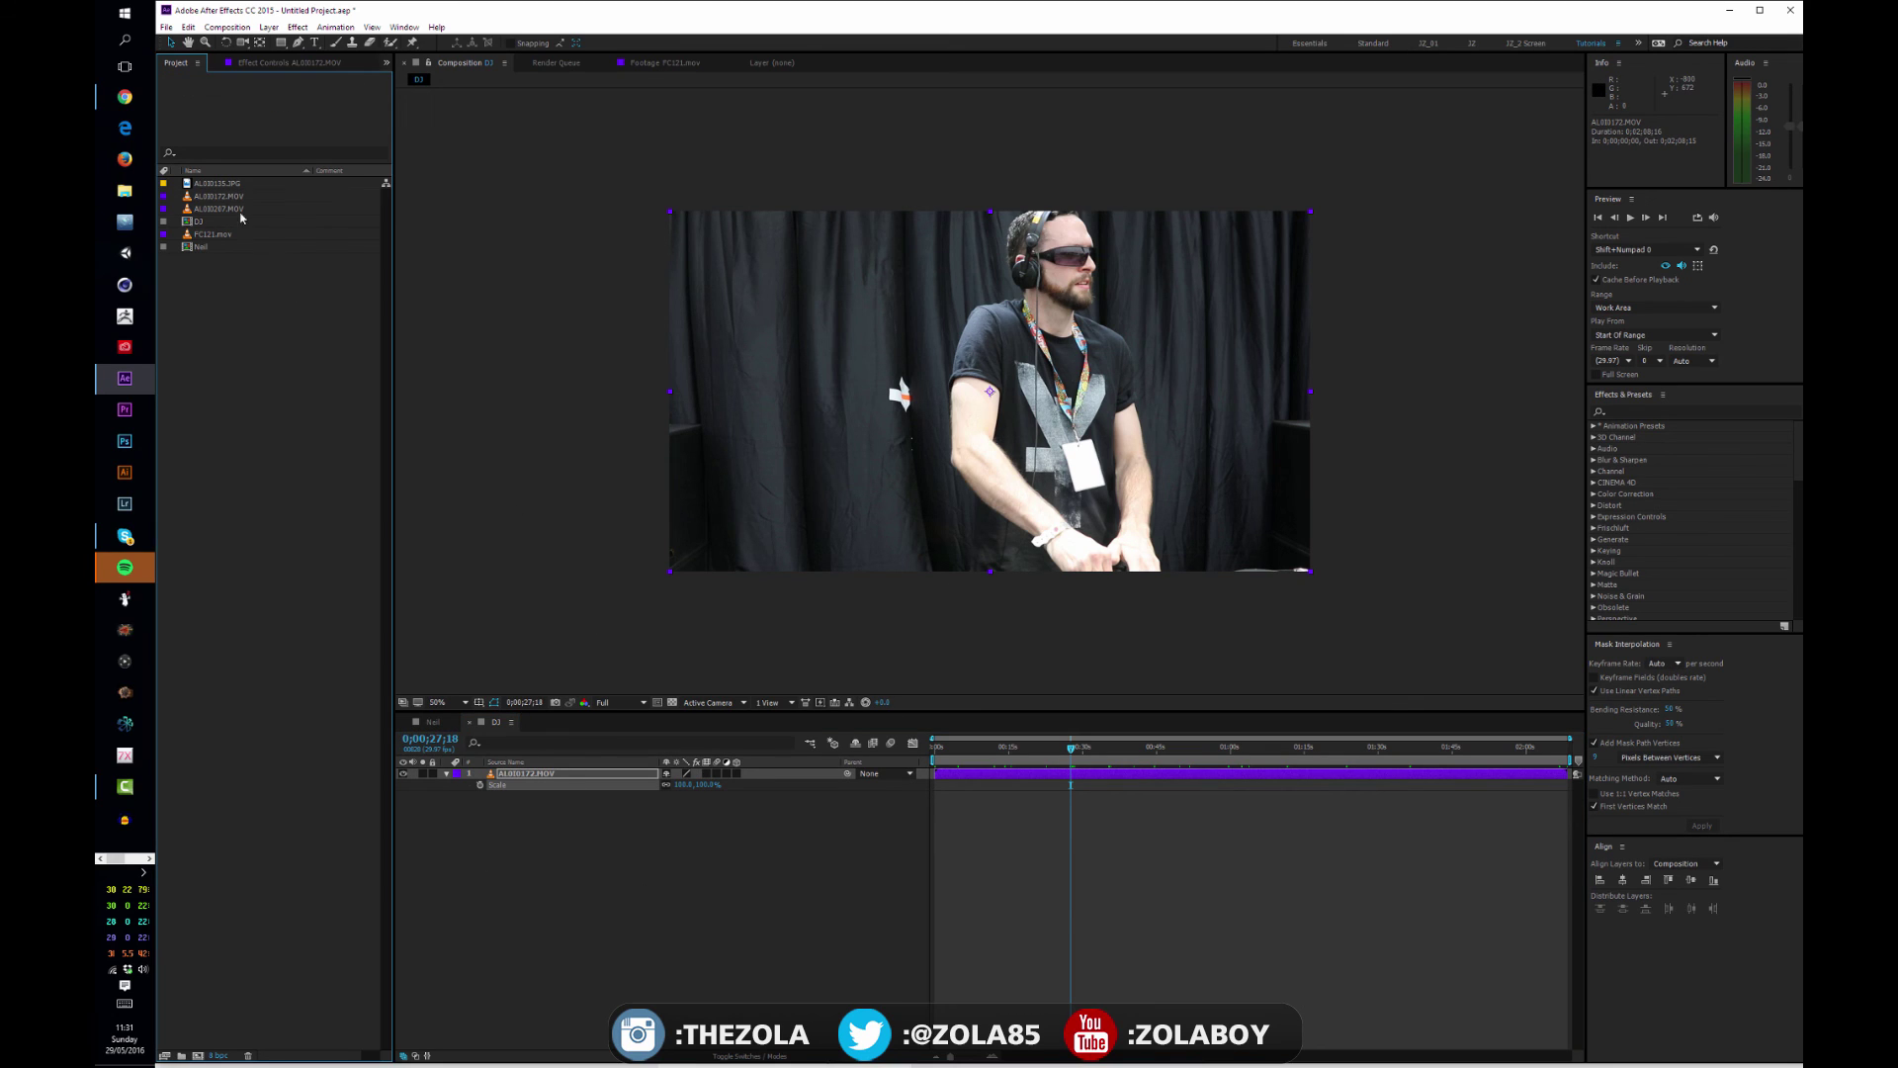
left_click(238, 211)
left_click(233, 197)
left_click(234, 208)
left_click(235, 197)
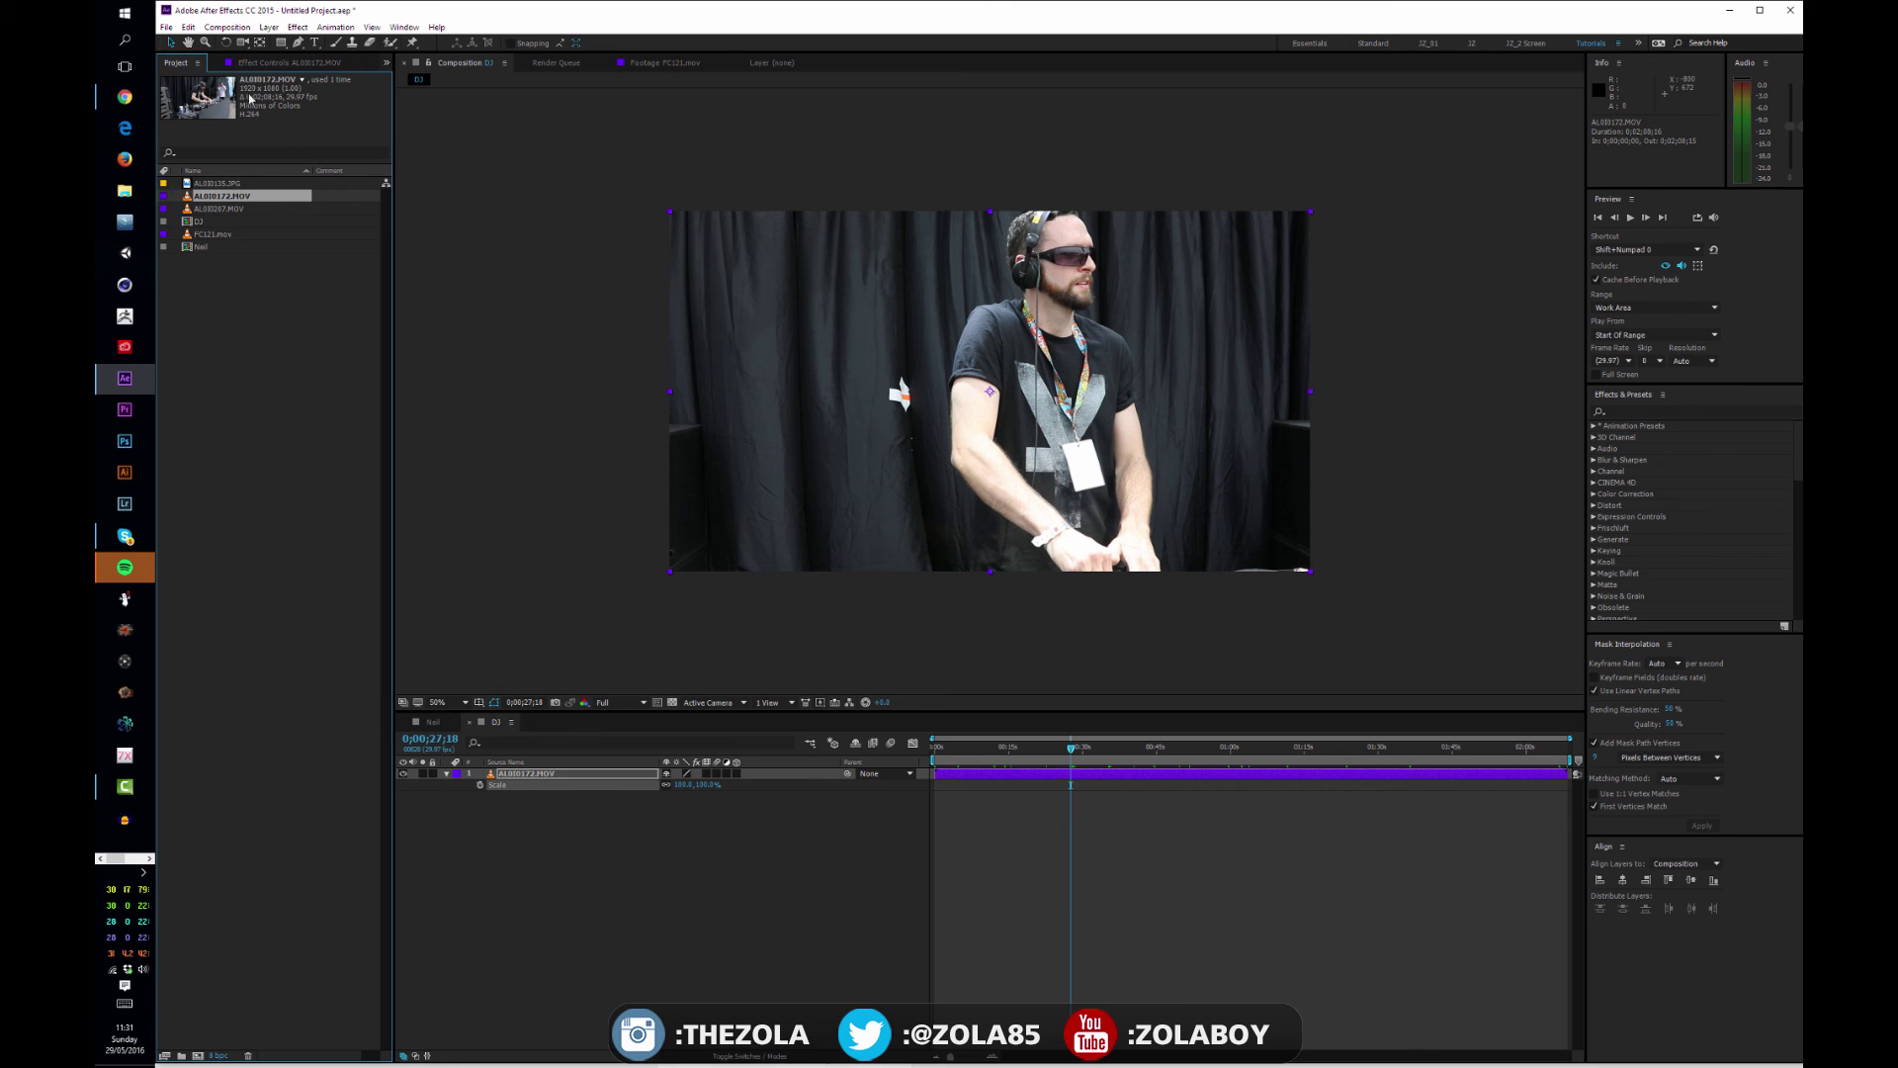
Step: Return the playhead to the start of the DJ composition, collapse the clip layer's properties and deselect the layer
left_click_drag(1025, 750, 924, 771)
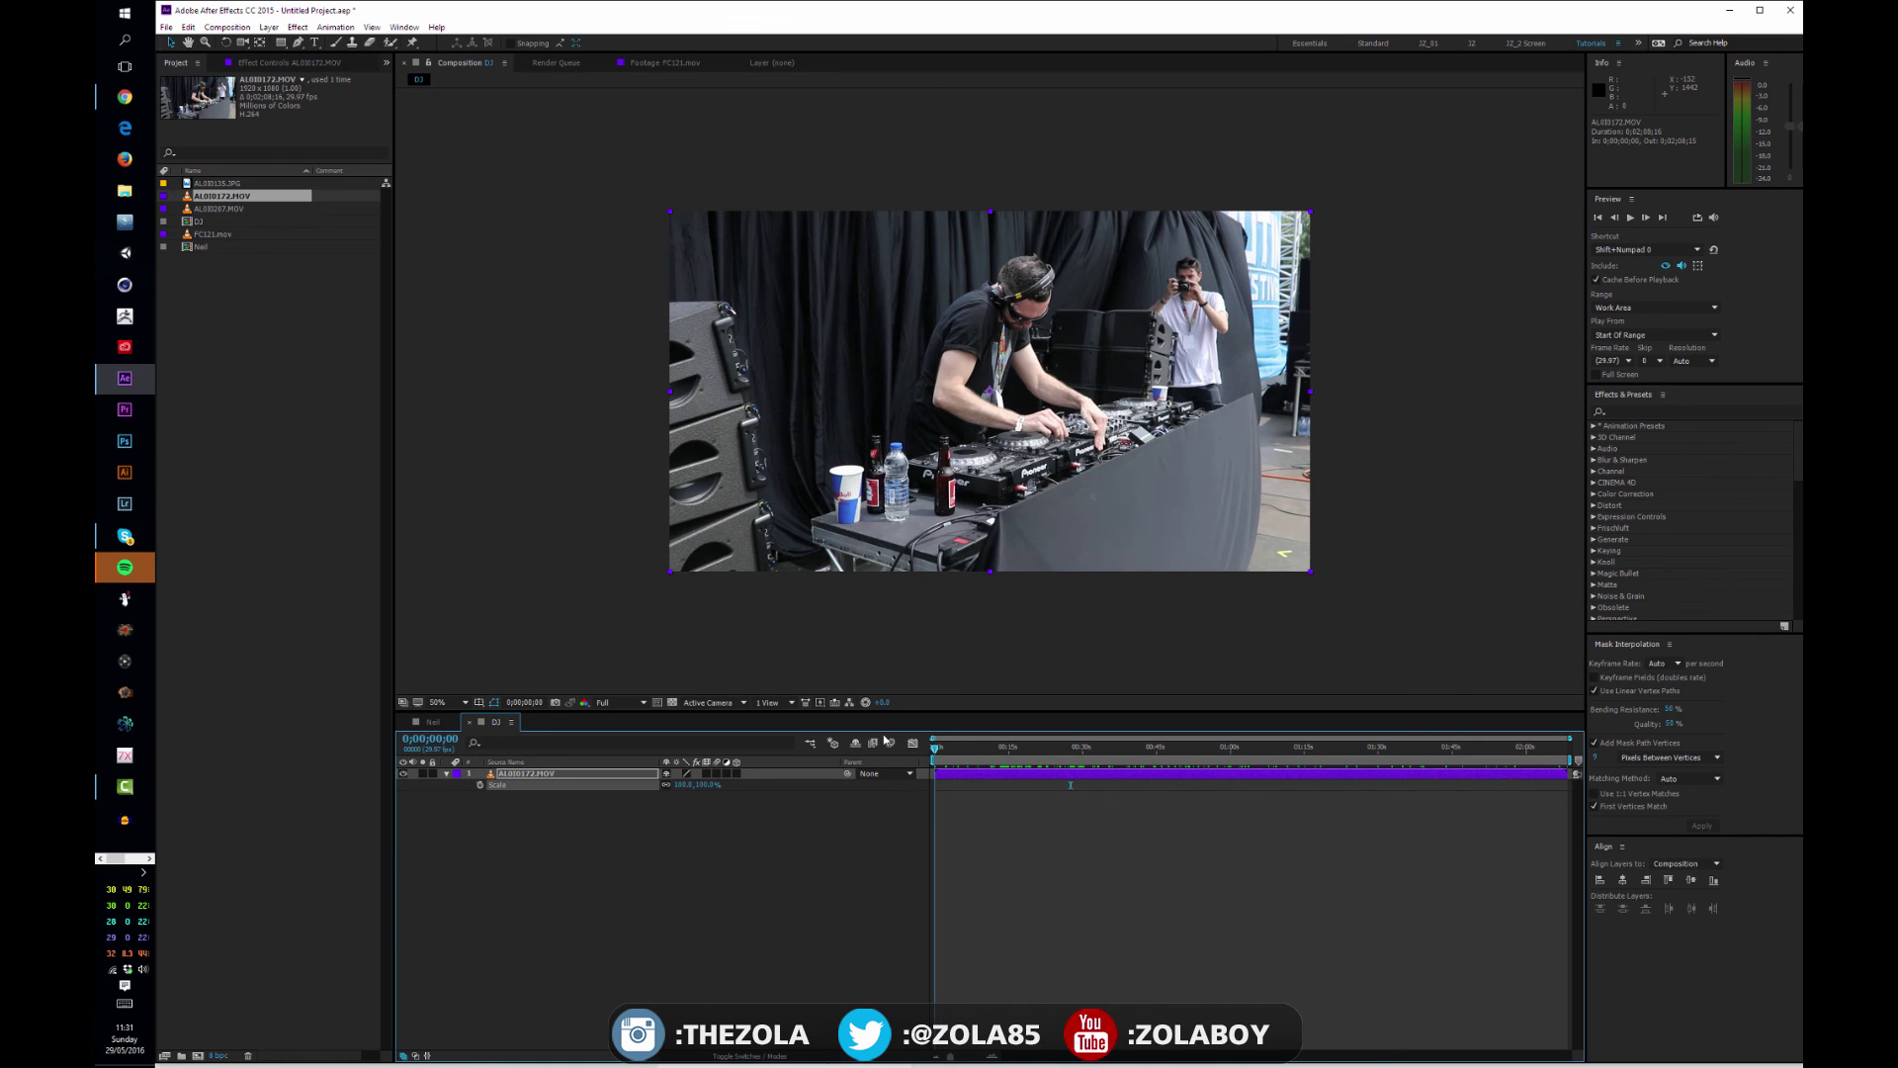
left_click(685, 841)
left_click(447, 775)
left_click(554, 775)
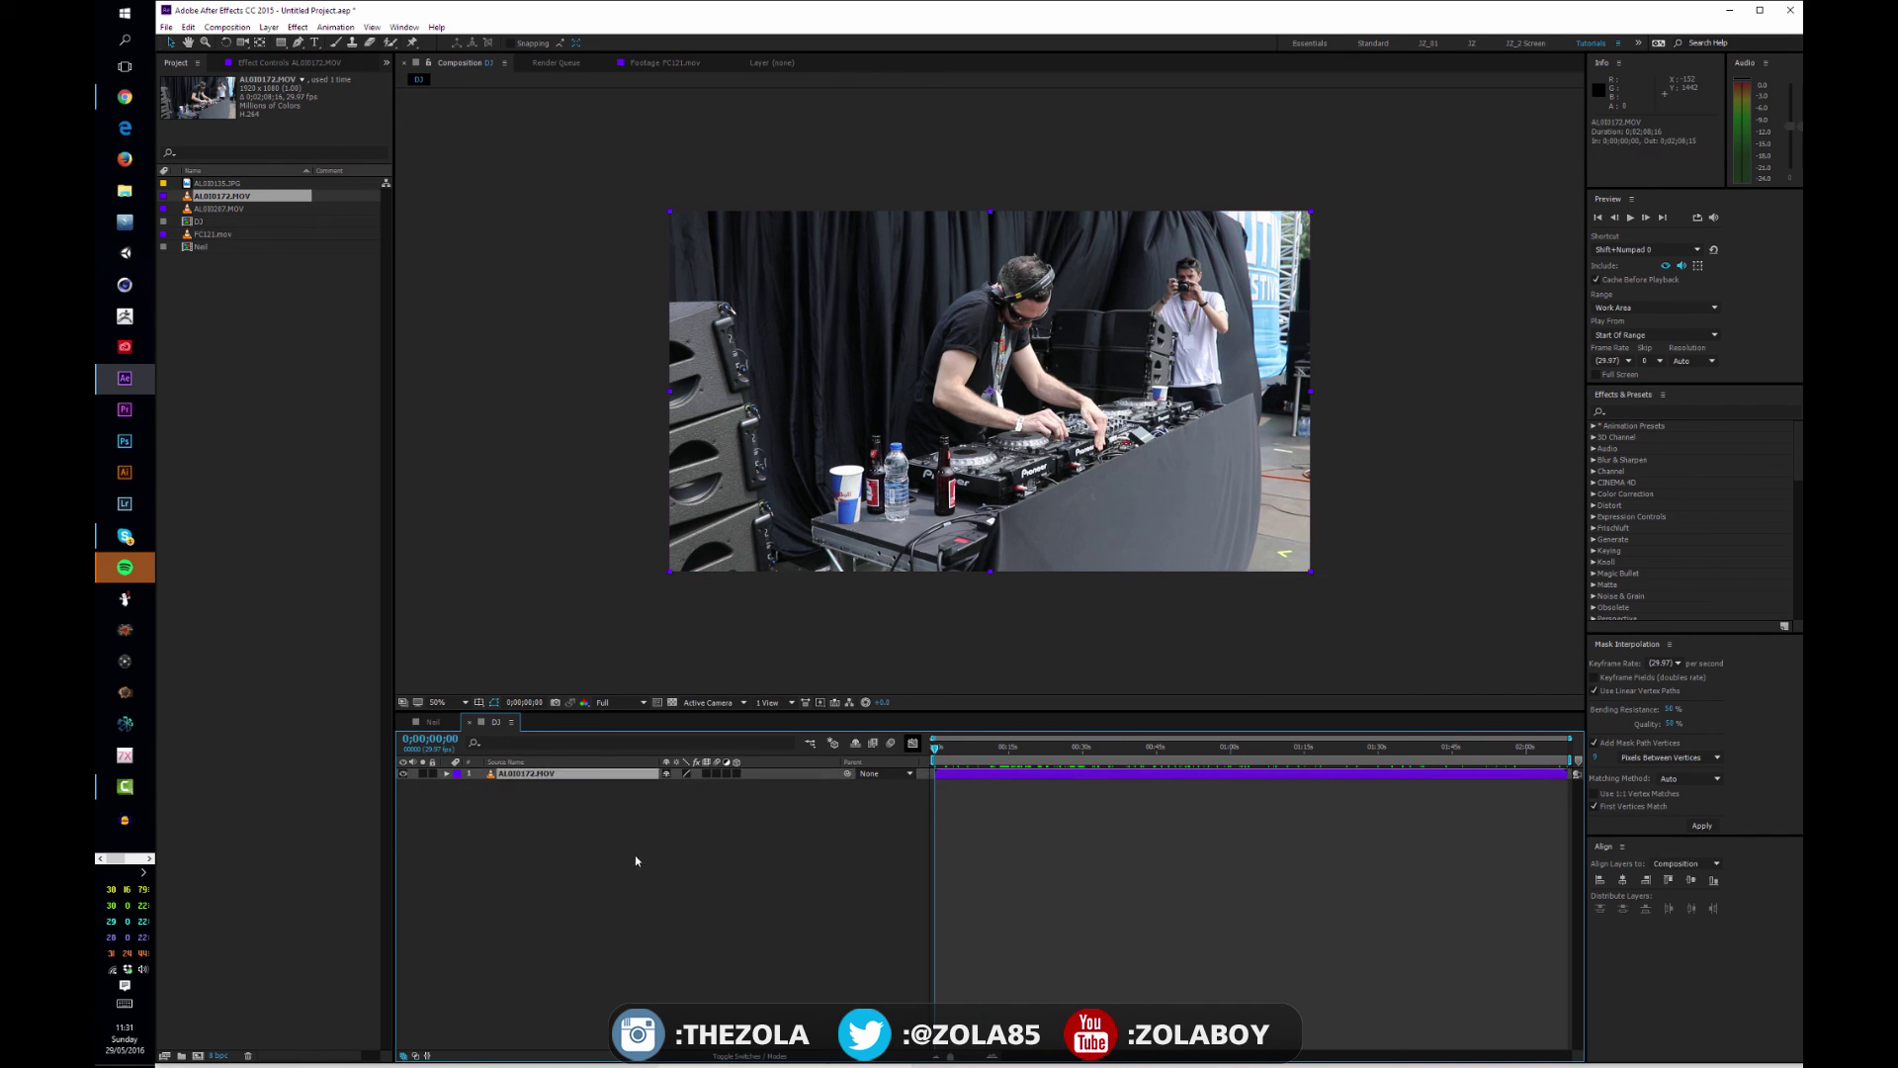
left_click(635, 855)
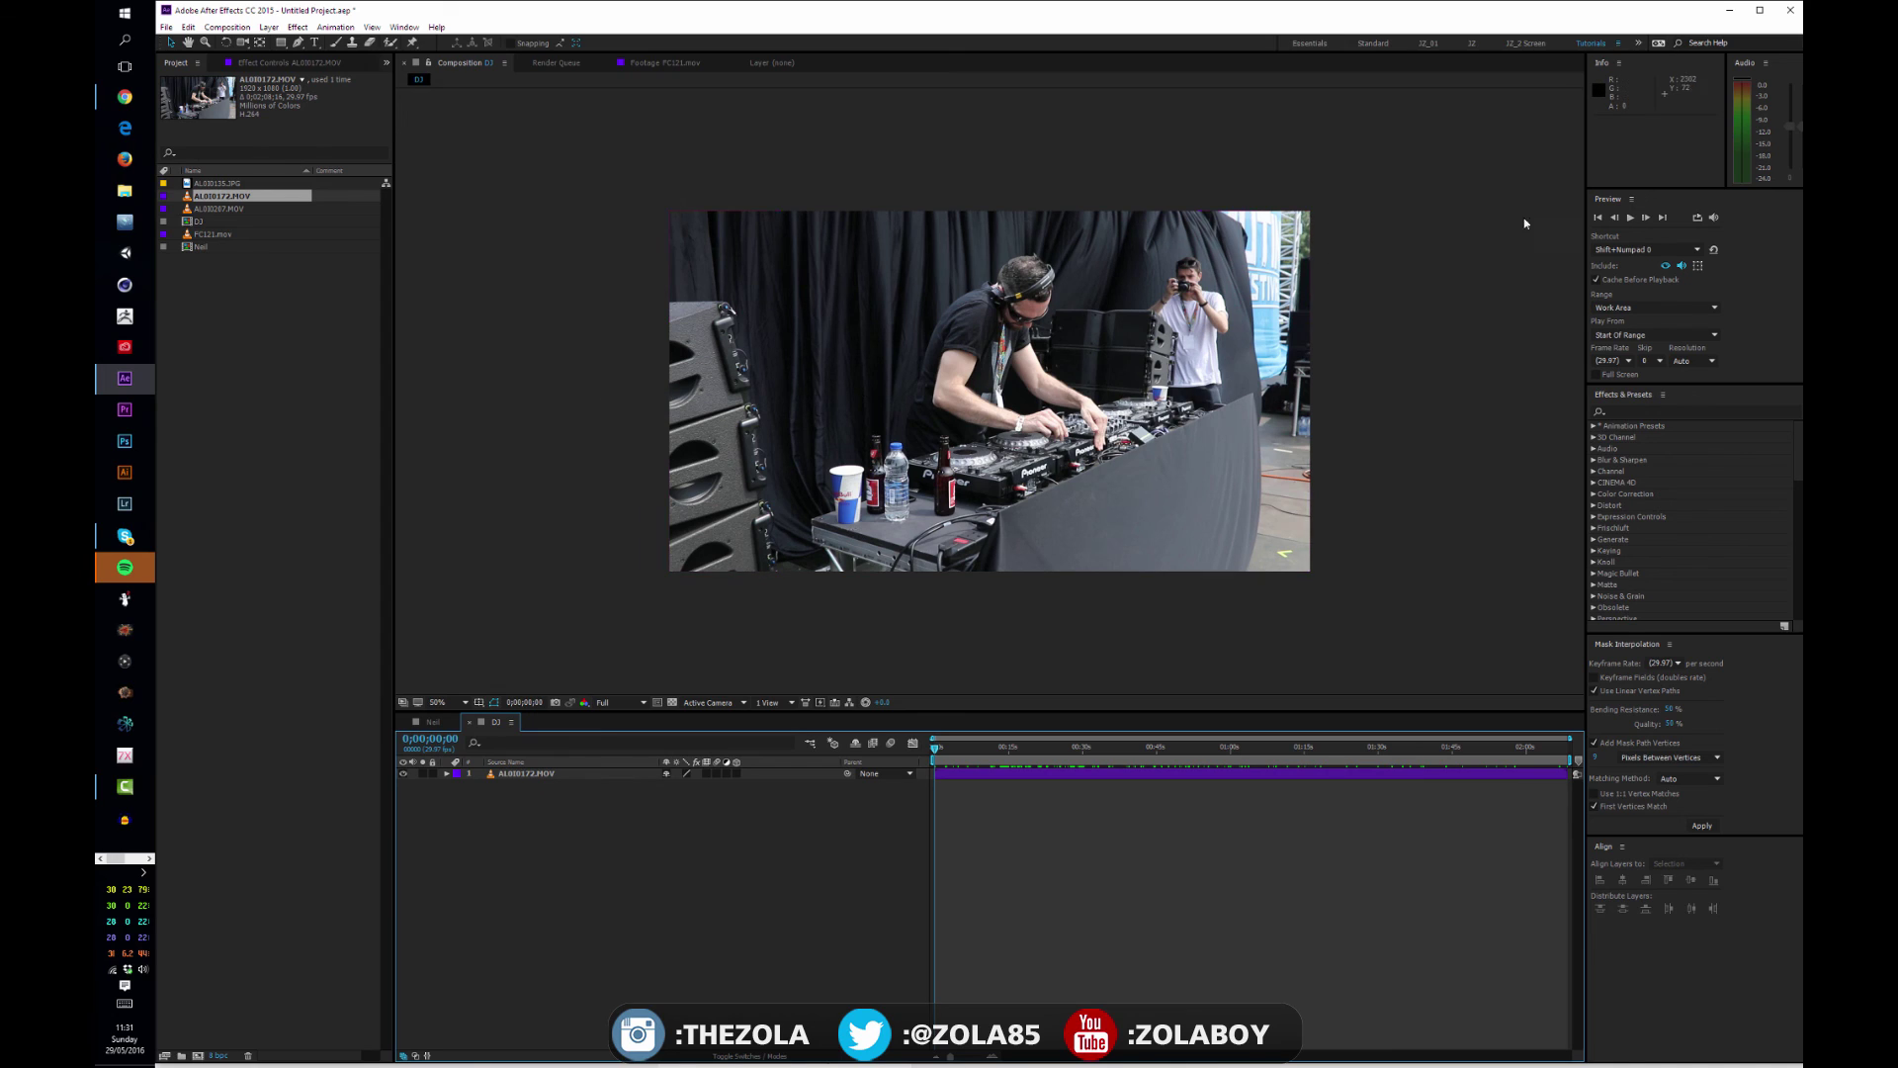